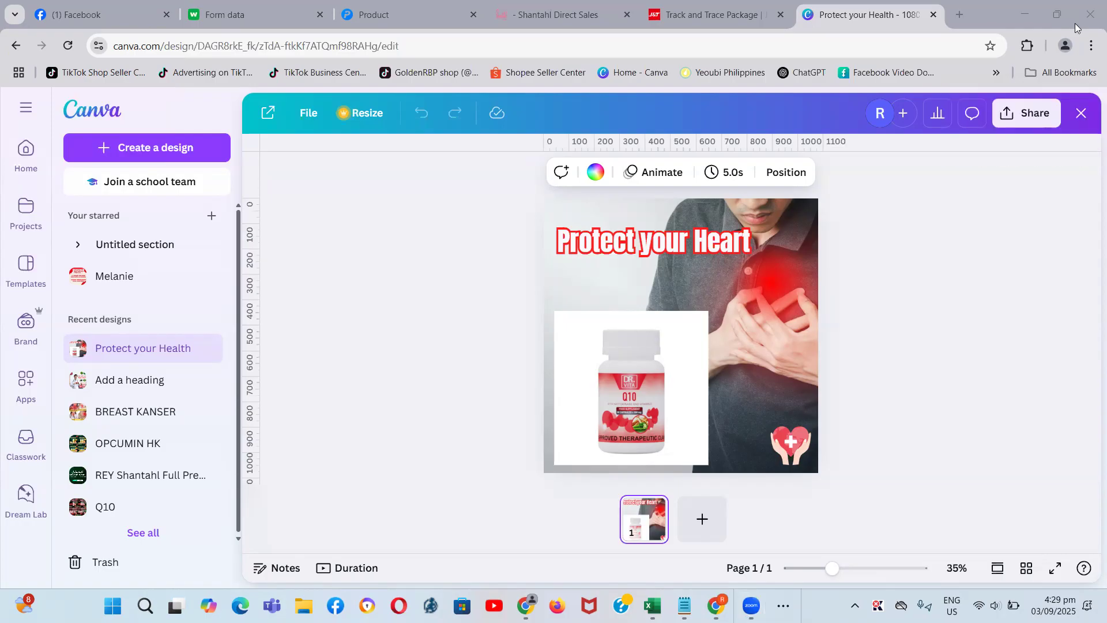
Add a blank second page to the open design and return to the Canva home page
{"action": "left_click", "coordinate": [697, 522]}
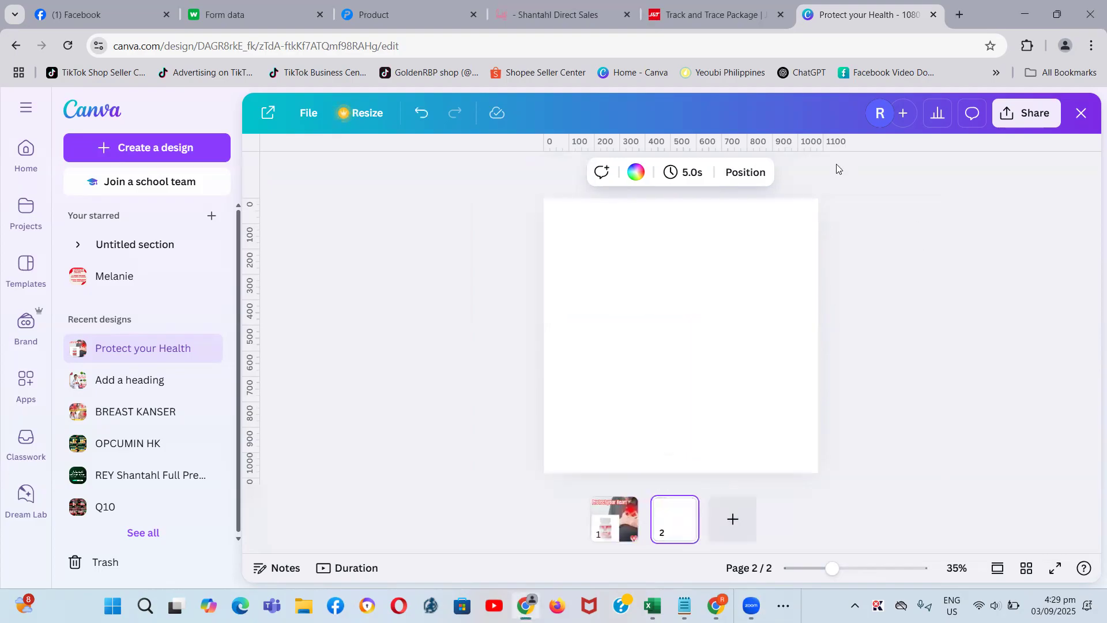
{"action": "left_click", "coordinate": [19, 112]}
{"action": "left_click", "coordinate": [19, 111]}
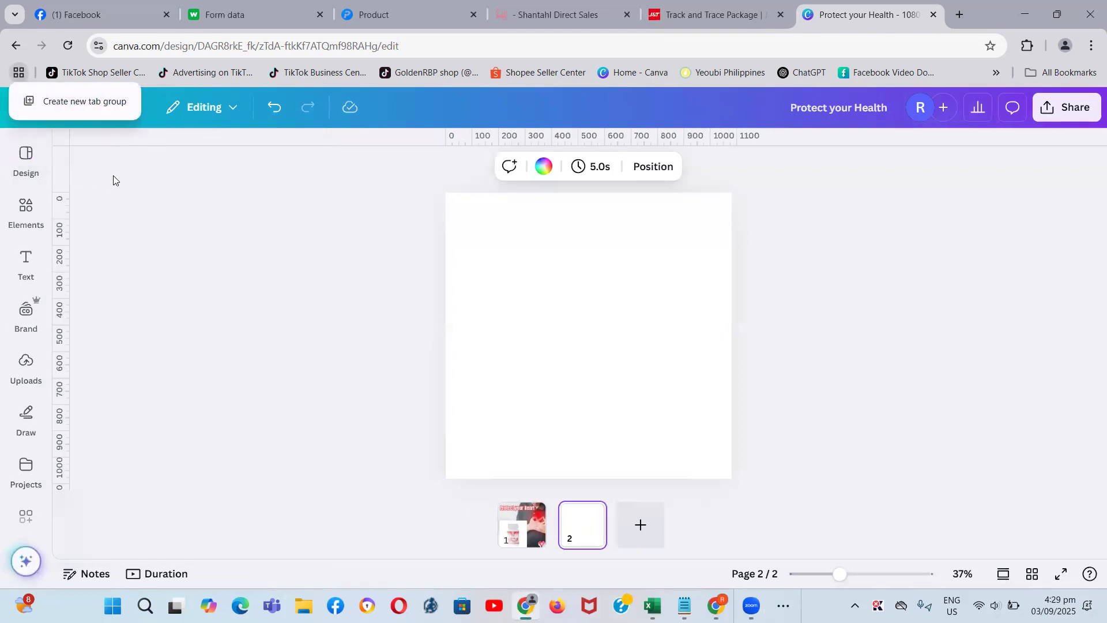
{"action": "left_click", "coordinate": [3, 119]}
{"action": "left_click", "coordinate": [23, 109]}
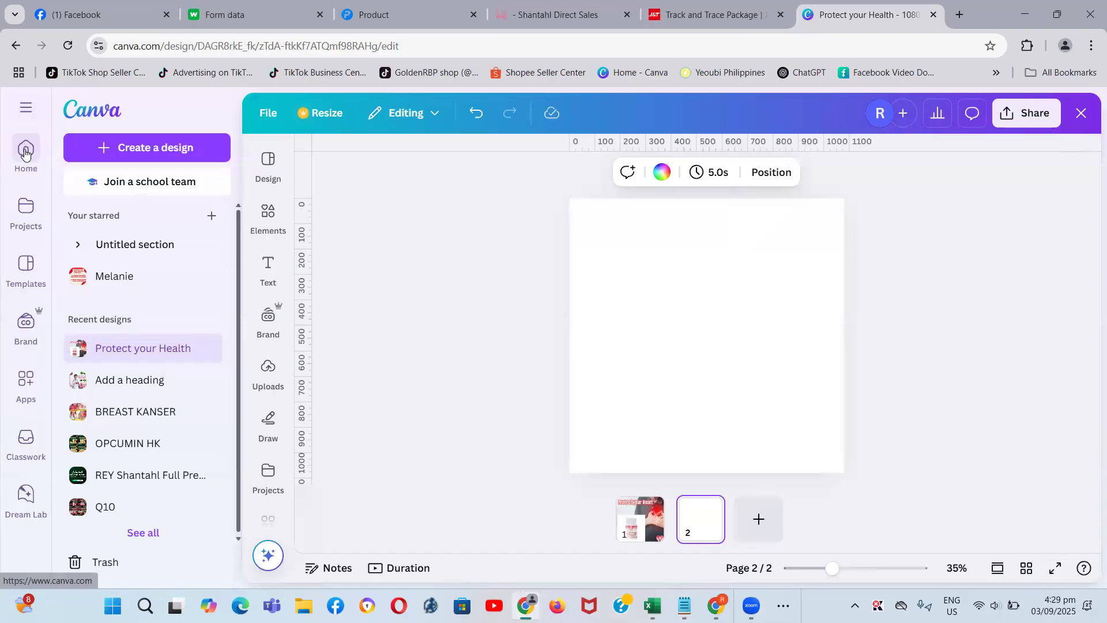
{"action": "left_click", "coordinate": [25, 113]}
{"action": "left_click", "coordinate": [25, 115]}
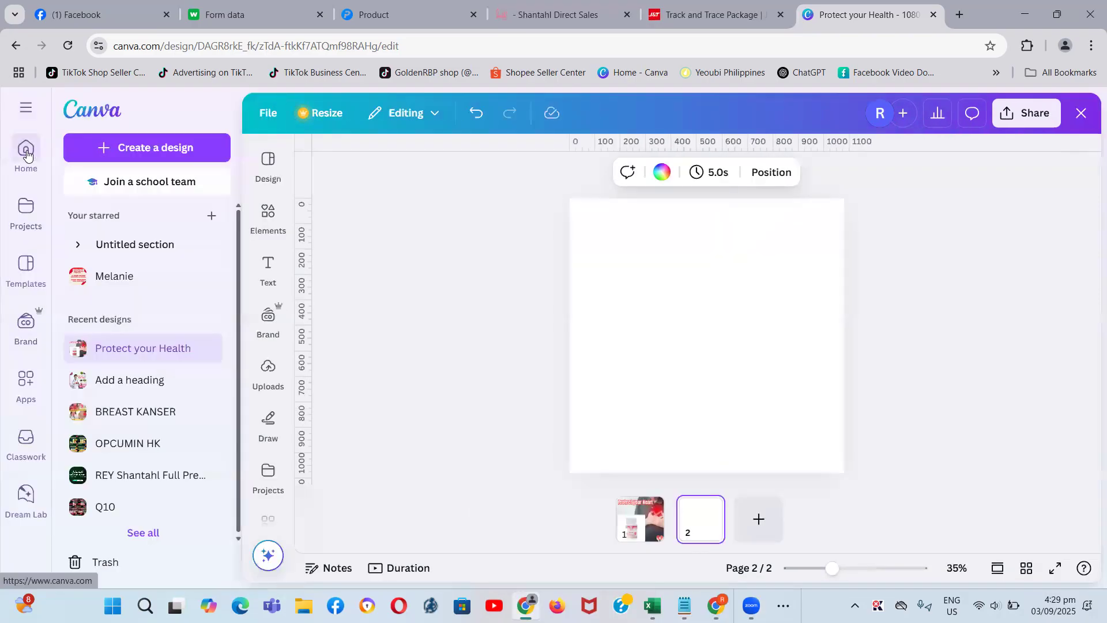
{"action": "left_click", "coordinate": [26, 152]}
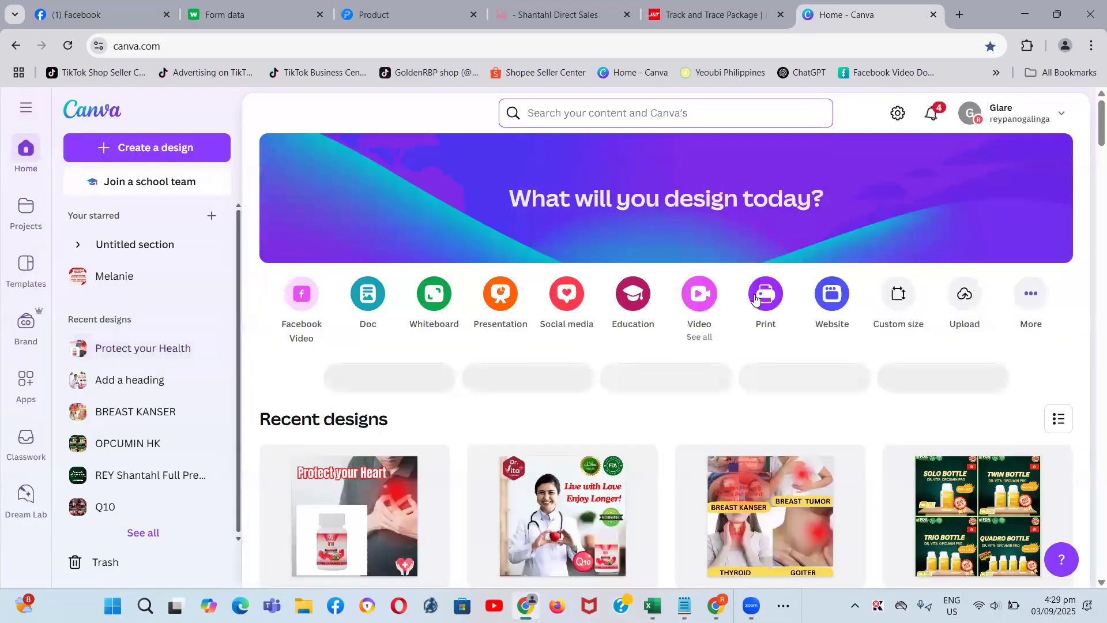
Create a new custom-size design 1080 px wide and 1080 px high
{"action": "scroll", "coordinate": [854, 346], "scroll_direction": "down", "scroll_amount": 4}
{"action": "scroll", "coordinate": [854, 349], "scroll_direction": "up", "scroll_amount": 4}
{"action": "scroll", "coordinate": [923, 387], "scroll_direction": "down", "scroll_amount": 3}
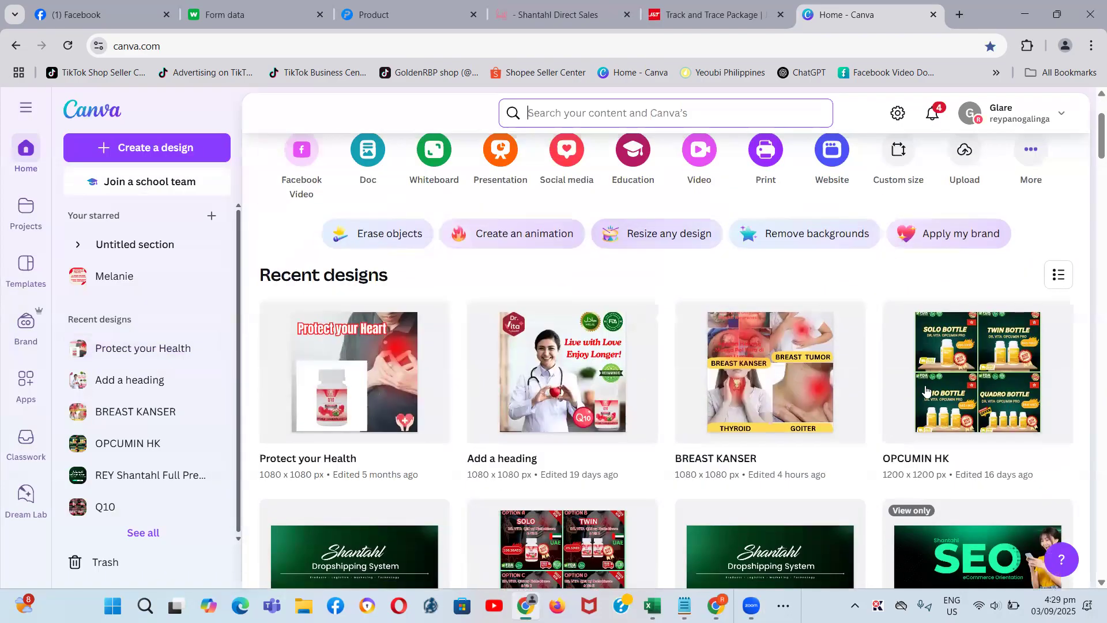
{"action": "scroll", "coordinate": [927, 386], "scroll_direction": "up", "scroll_amount": 4}
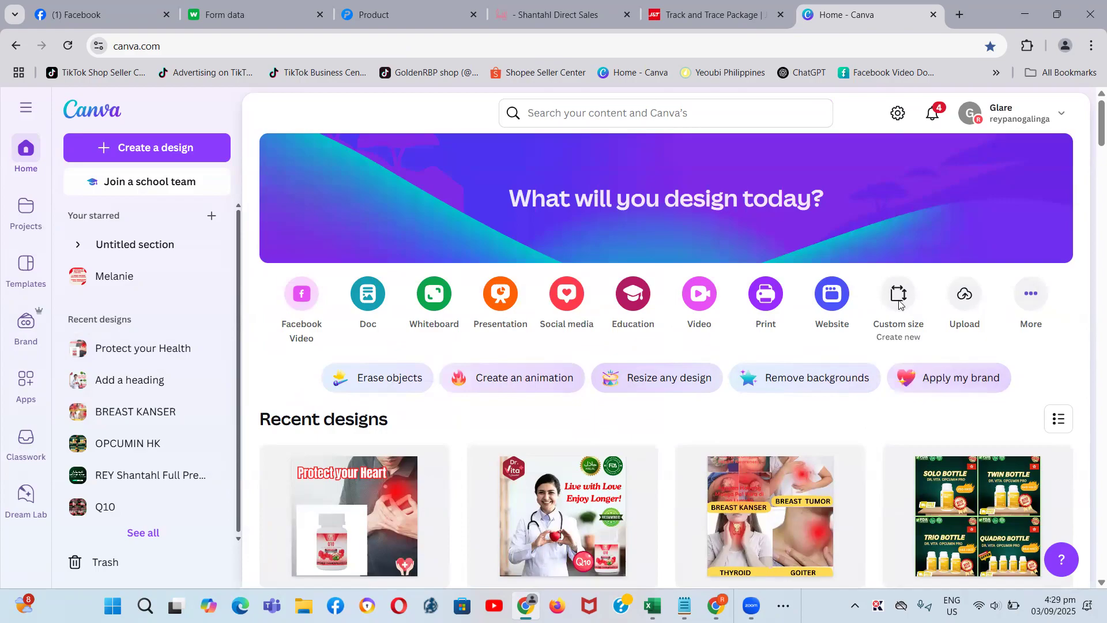
{"action": "left_click", "coordinate": [899, 297]}
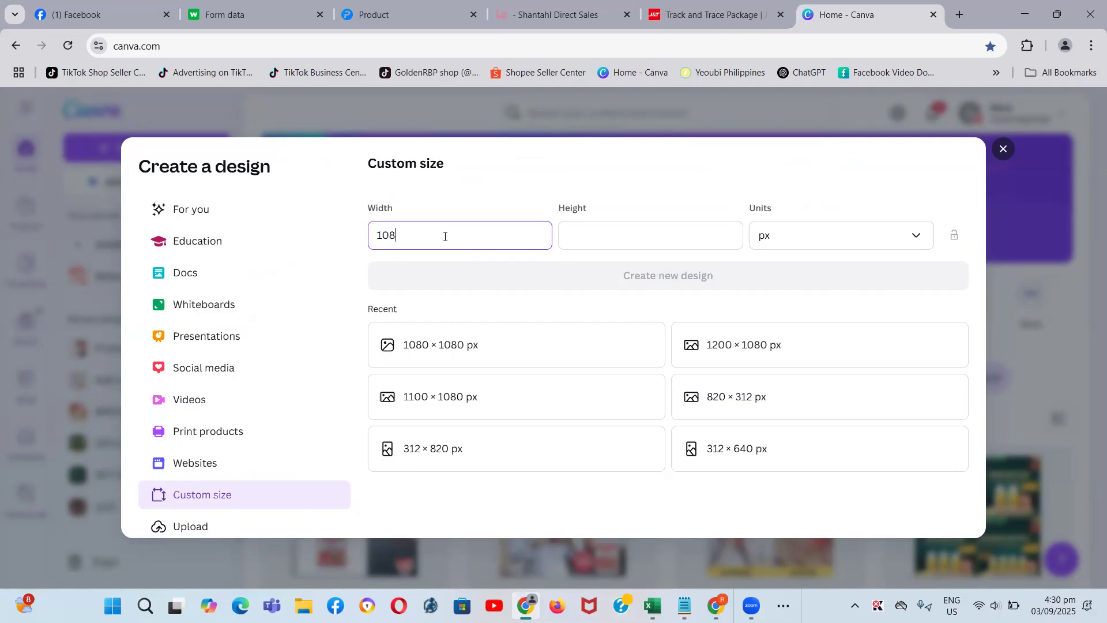
{"action": "left_click", "coordinate": [604, 238]}
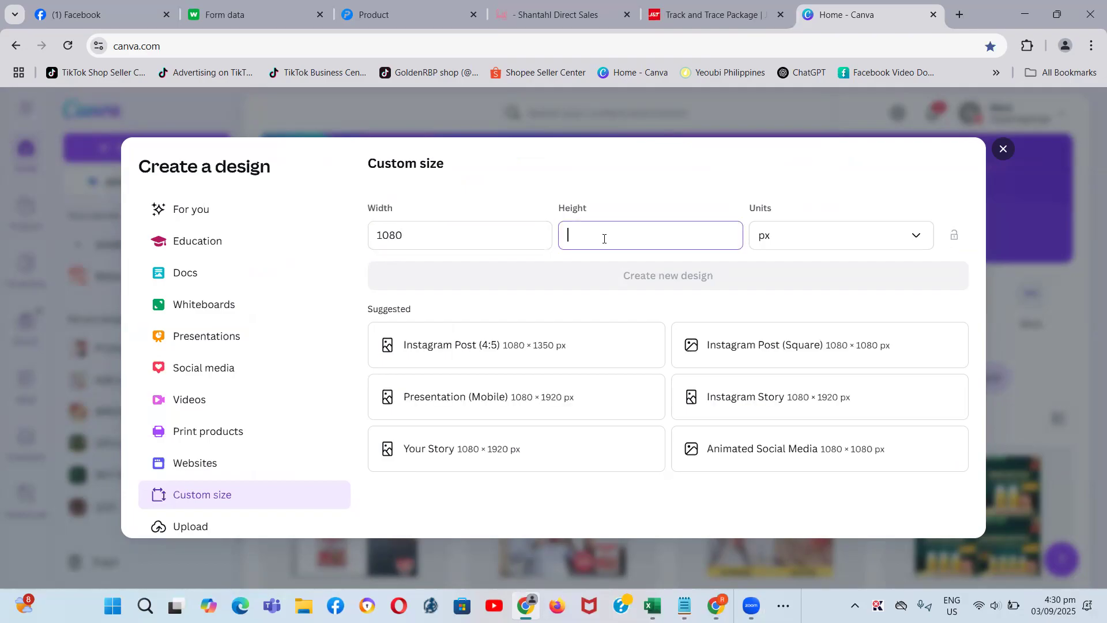
{"action": "type", "text": "4"}
{"action": "key", "text": "BackSpace"}
{"action": "type", "text": "1080"}
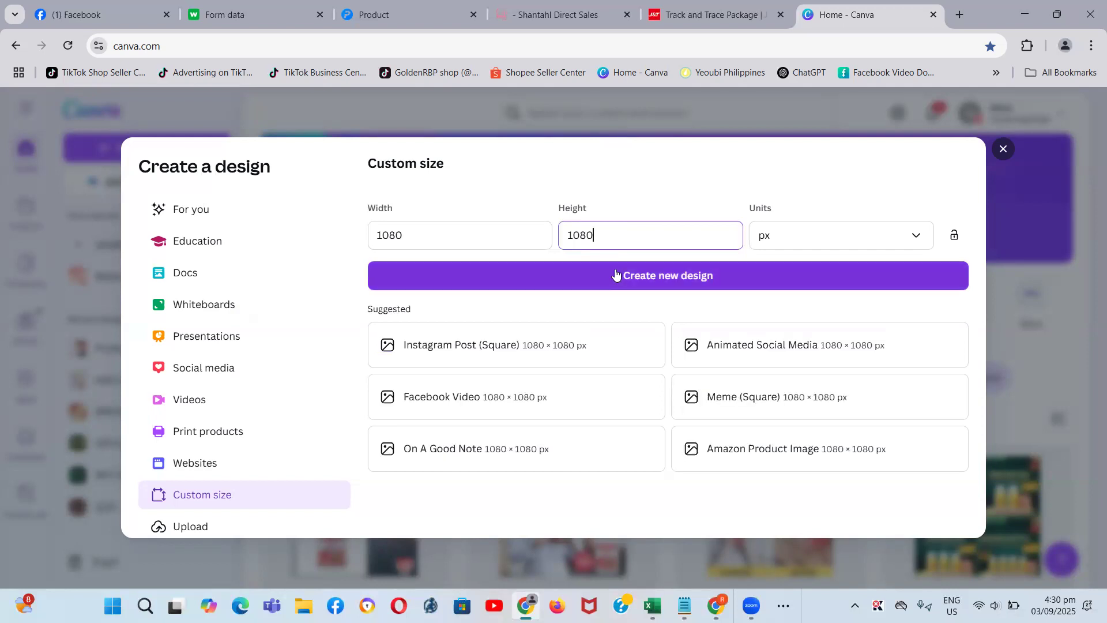
{"action": "left_click", "coordinate": [649, 277]}
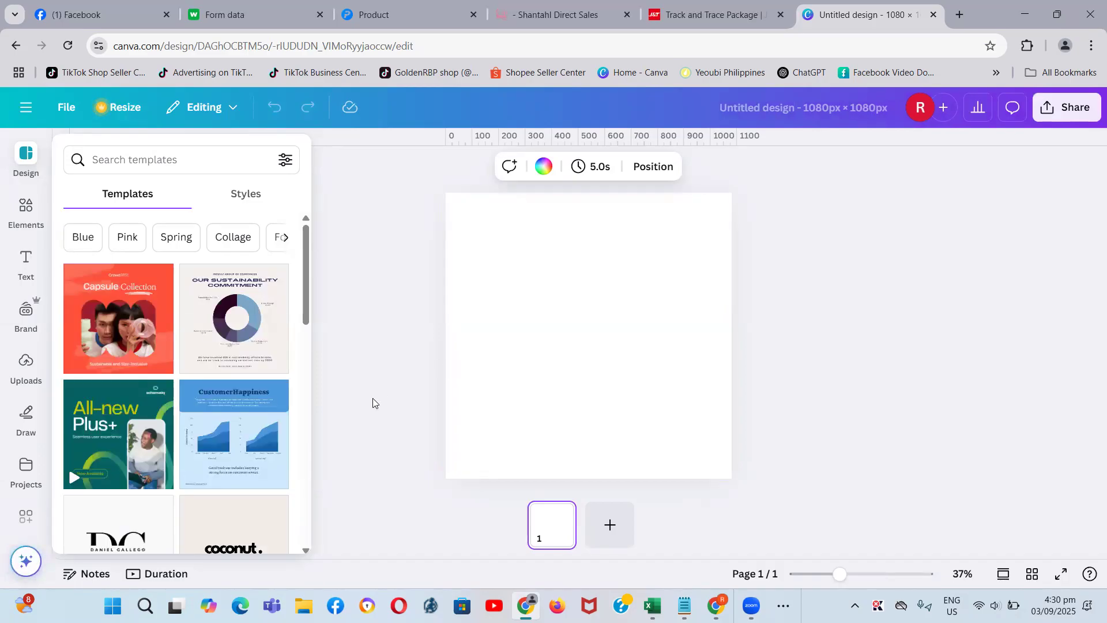
Upload BENEFITS PER INGREDIENT - HEALTH TALK V3.mp4 from SHANTAHLPRODUCTS With KEYWORDS > DR VITA Q10 > VIDEO Q10 Update on drive C
{"action": "left_click", "coordinate": [866, 231]}
{"action": "left_click", "coordinate": [572, 331]}
{"action": "left_click", "coordinate": [24, 365]}
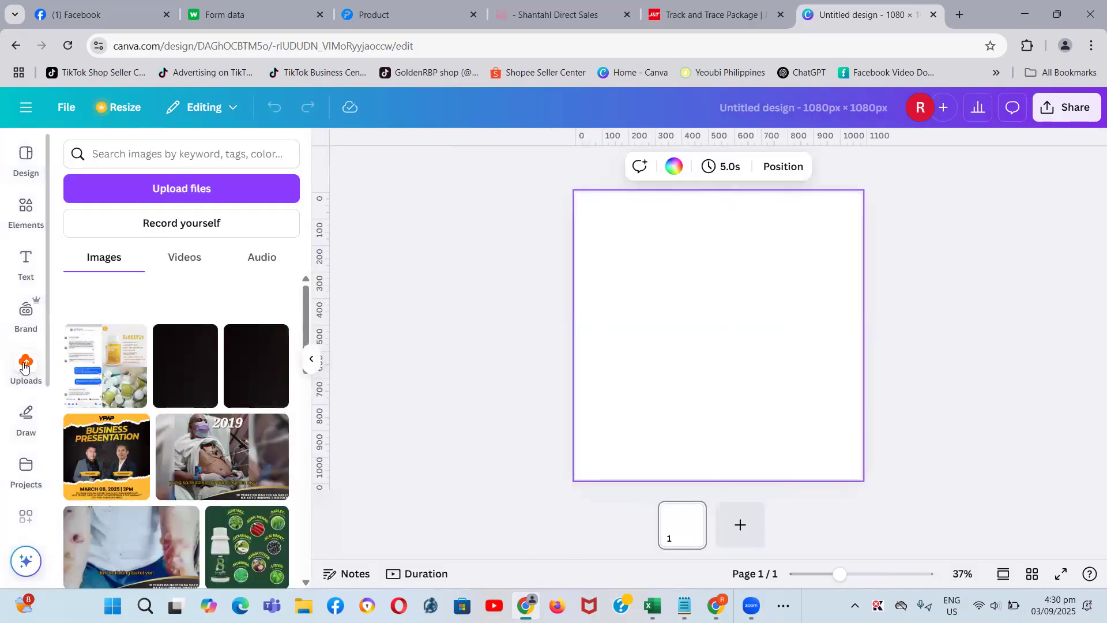
{"action": "left_click", "coordinate": [181, 188]}
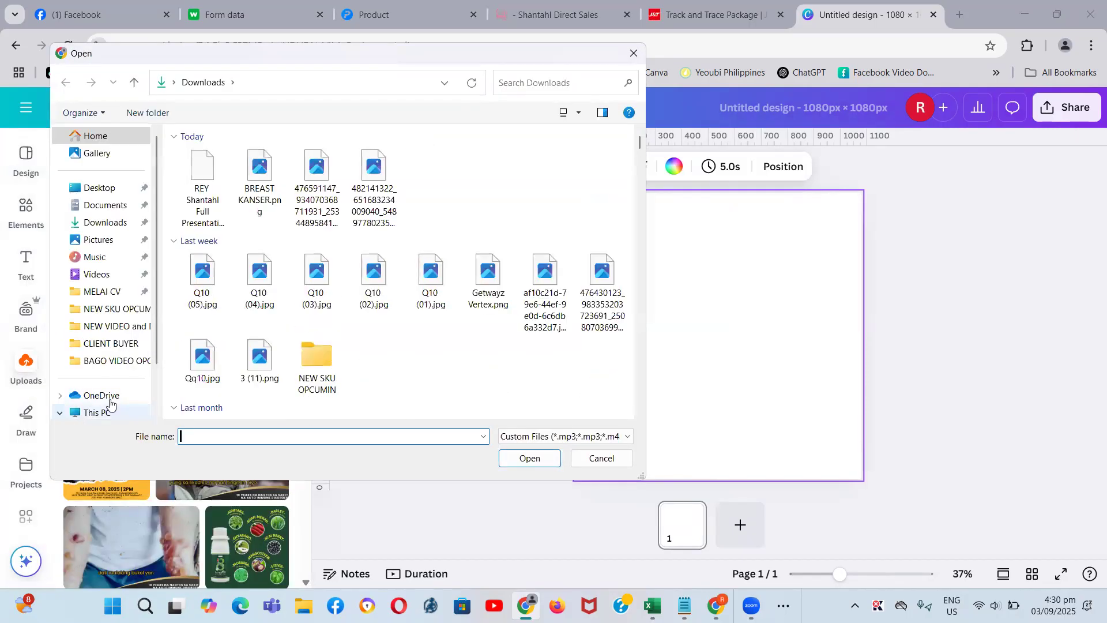
{"action": "left_click", "coordinate": [95, 341]}
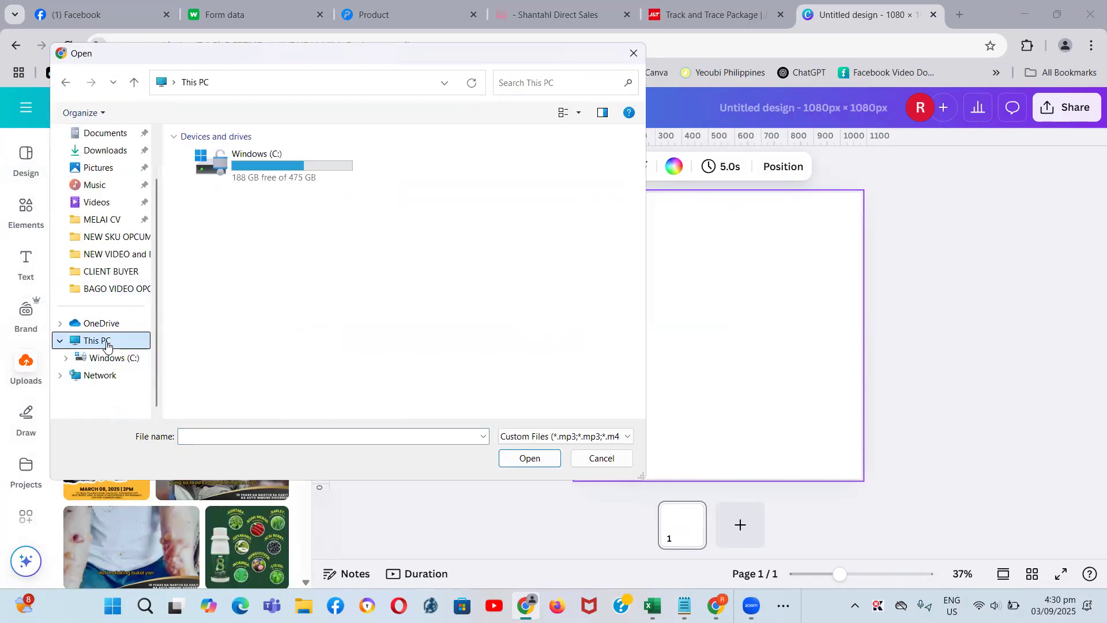
{"action": "double_click", "coordinate": [245, 163]}
{"action": "left_click", "coordinate": [235, 284]}
{"action": "double_click", "coordinate": [236, 284]}
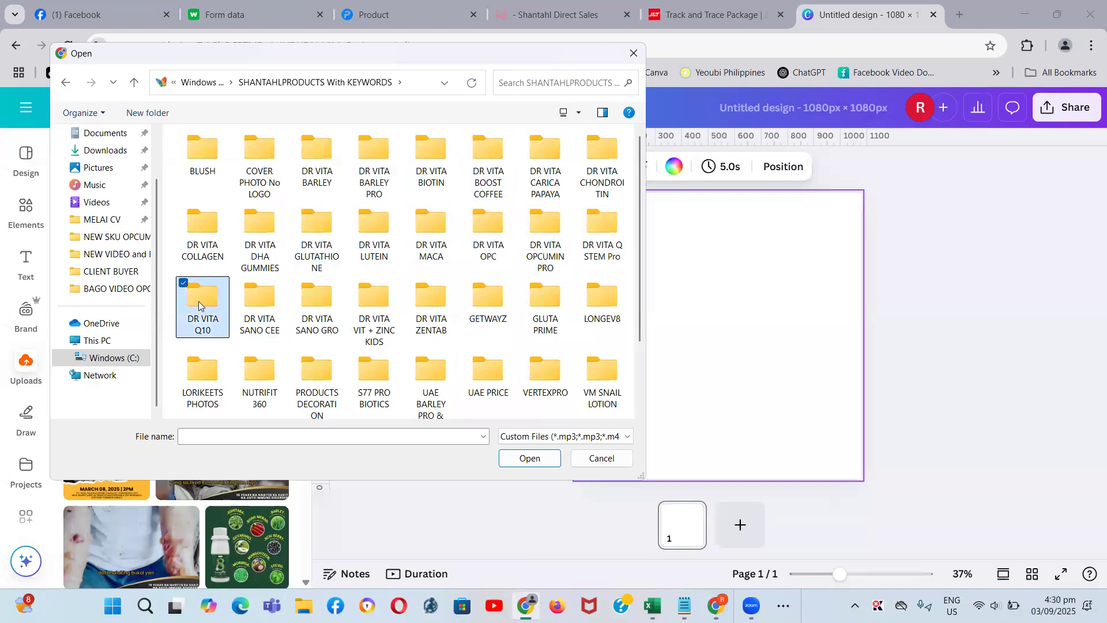
{"action": "double_click", "coordinate": [198, 327]}
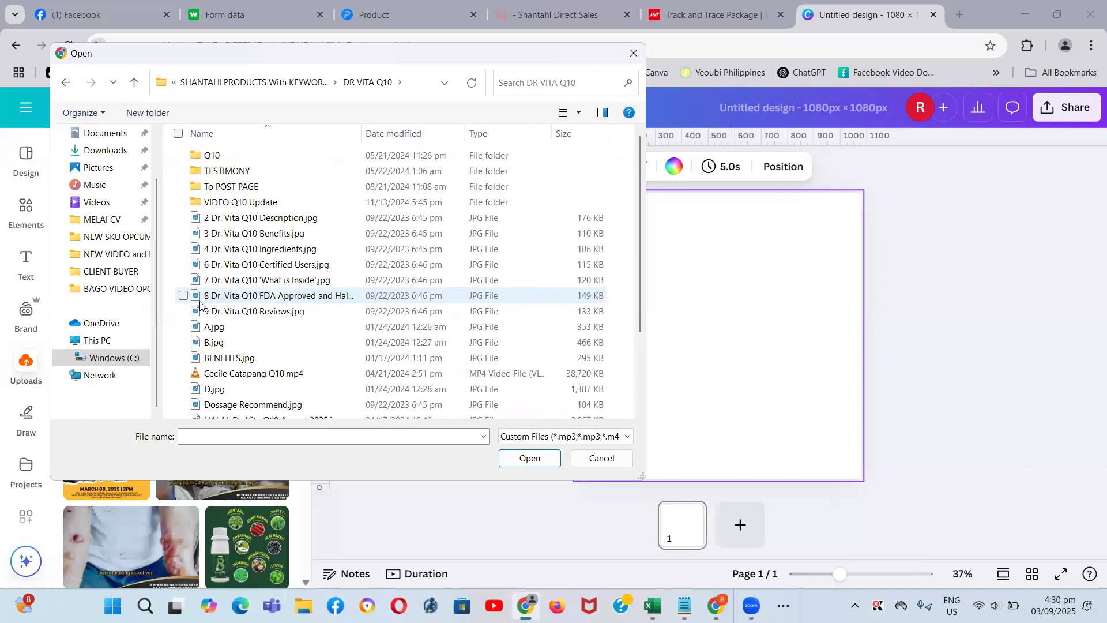
{"action": "double_click", "coordinate": [223, 201]}
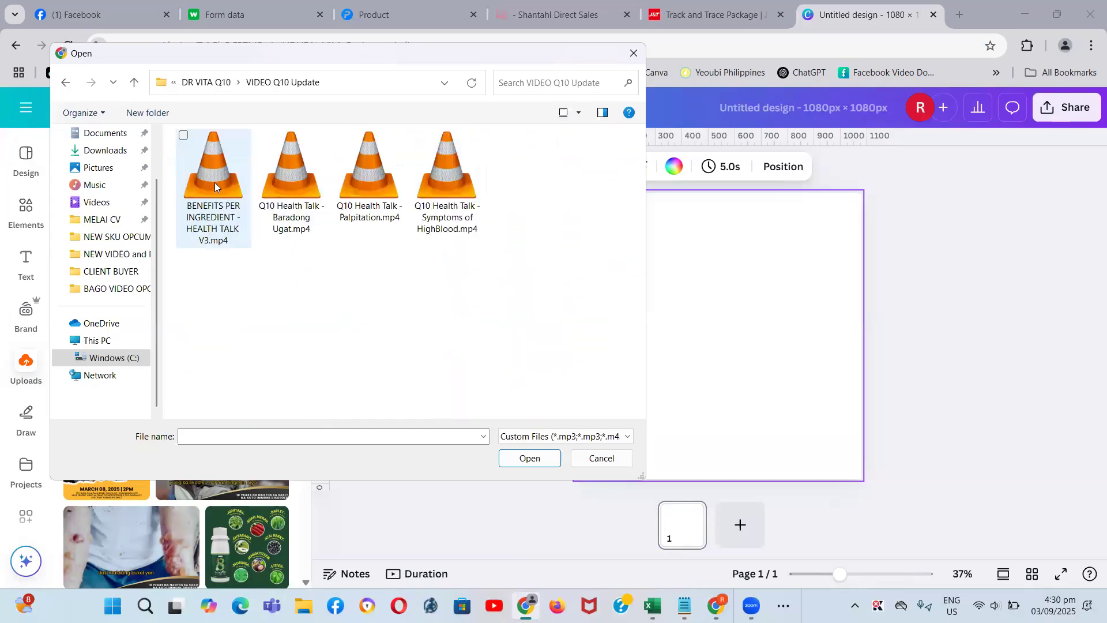
{"action": "double_click", "coordinate": [216, 182]}
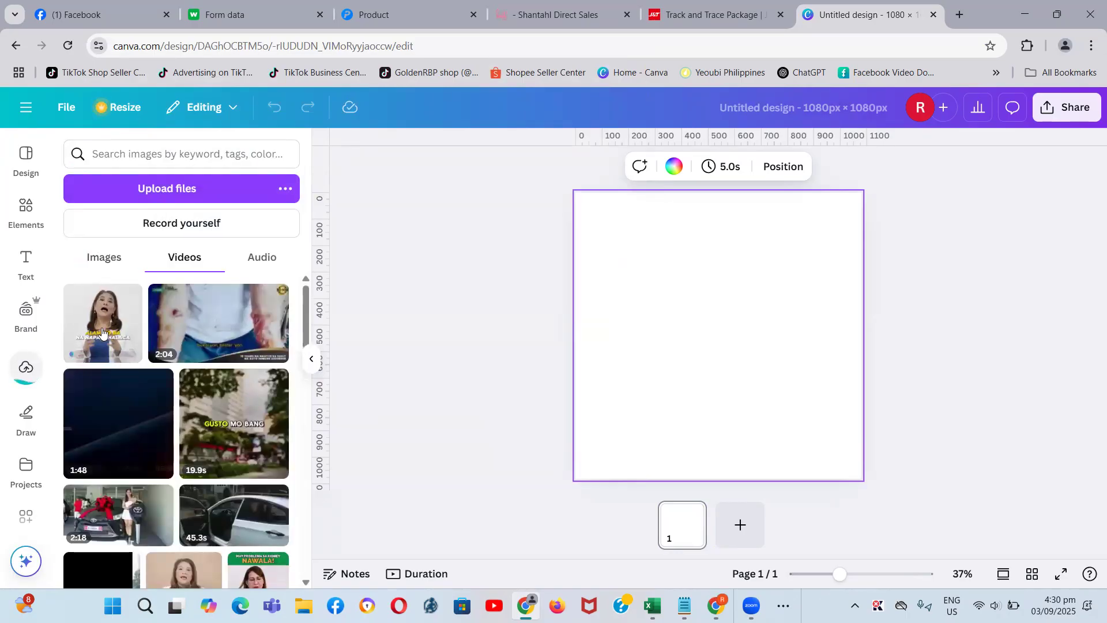
Place the uploaded health talk video on the page, pause it, and enlarge it to leave a narrow, even margin all round
{"action": "left_click", "coordinate": [102, 333]}
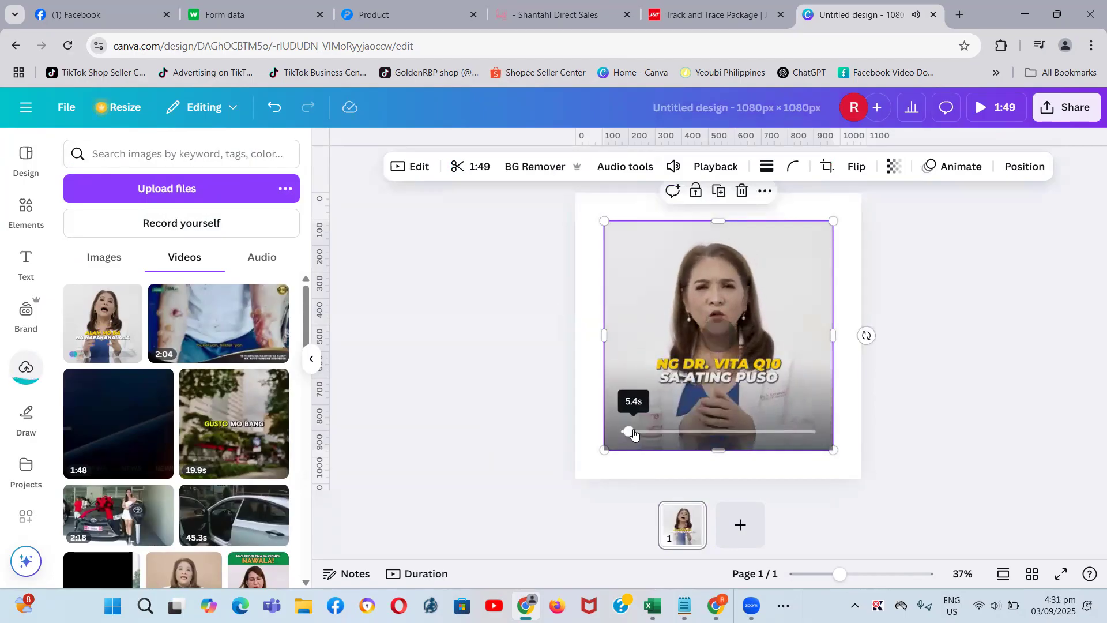
{"action": "left_click", "coordinate": [706, 341]}
{"action": "left_click_drag", "start_coordinate": [763, 314], "coordinate": [751, 327]}
{"action": "left_click_drag", "start_coordinate": [846, 218], "coordinate": [846, 205]}
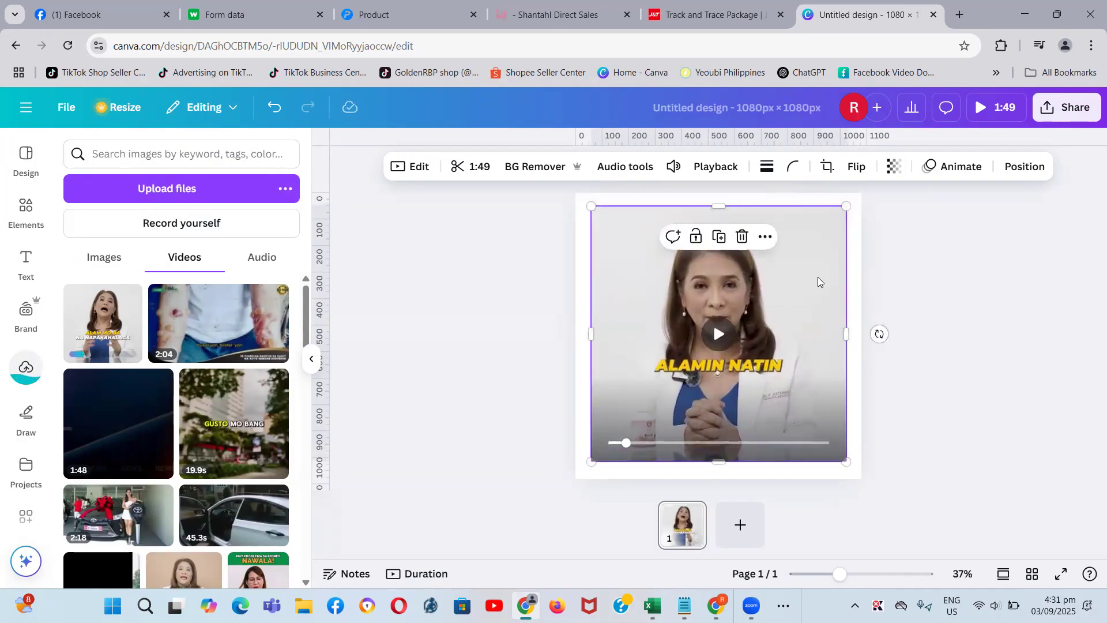
Set the page background behind the video to the light red #FF6464
{"action": "left_click", "coordinate": [582, 271]}
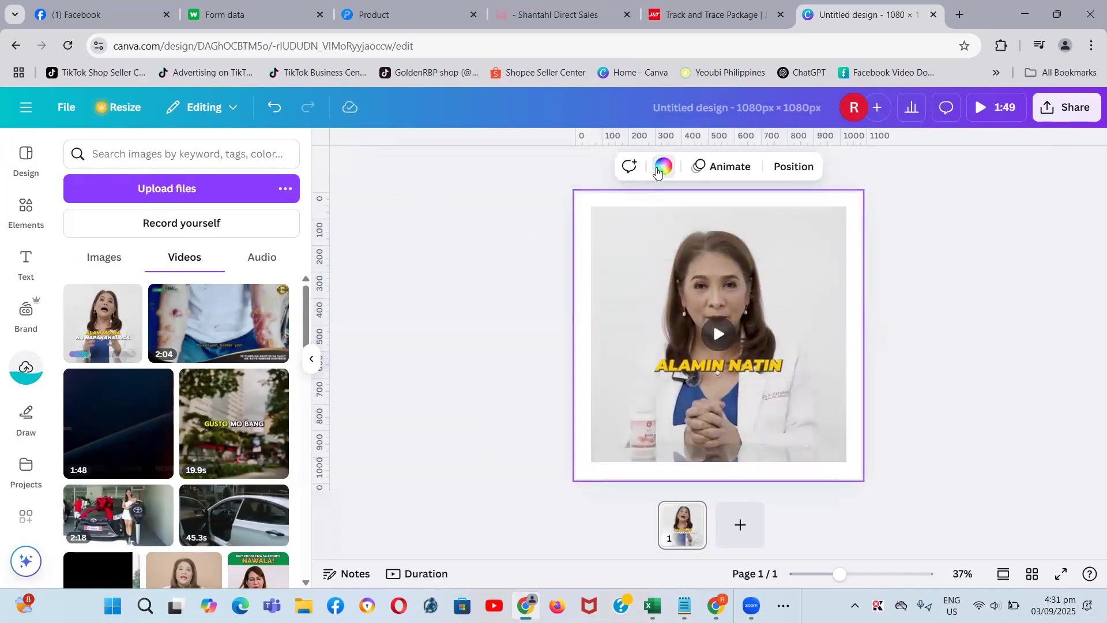
{"action": "left_click", "coordinate": [663, 167]}
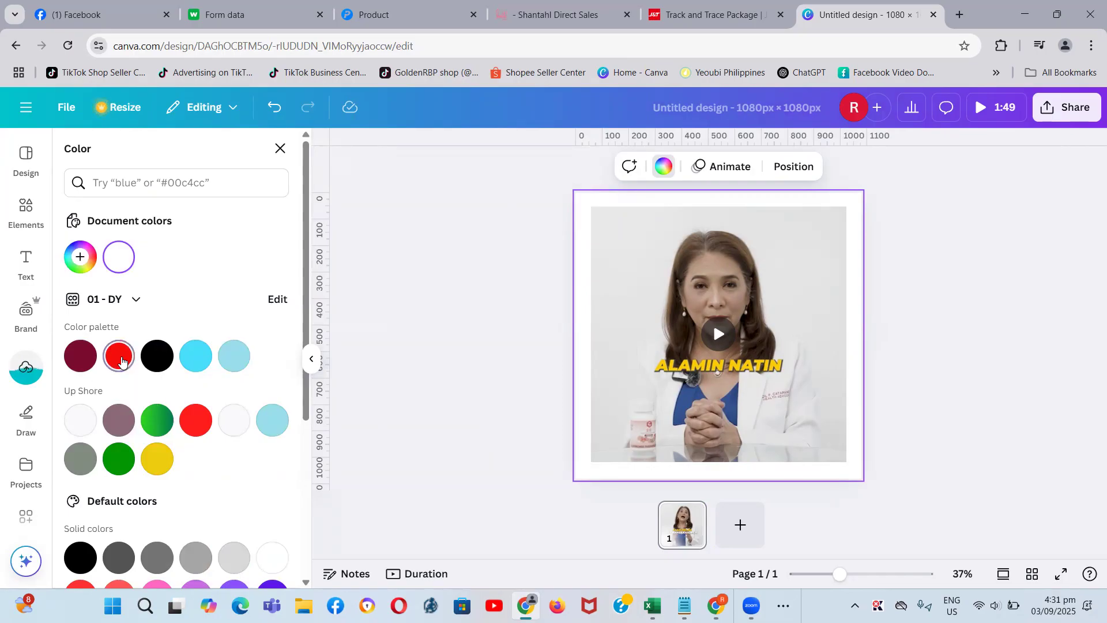
{"action": "left_click", "coordinate": [123, 365]}
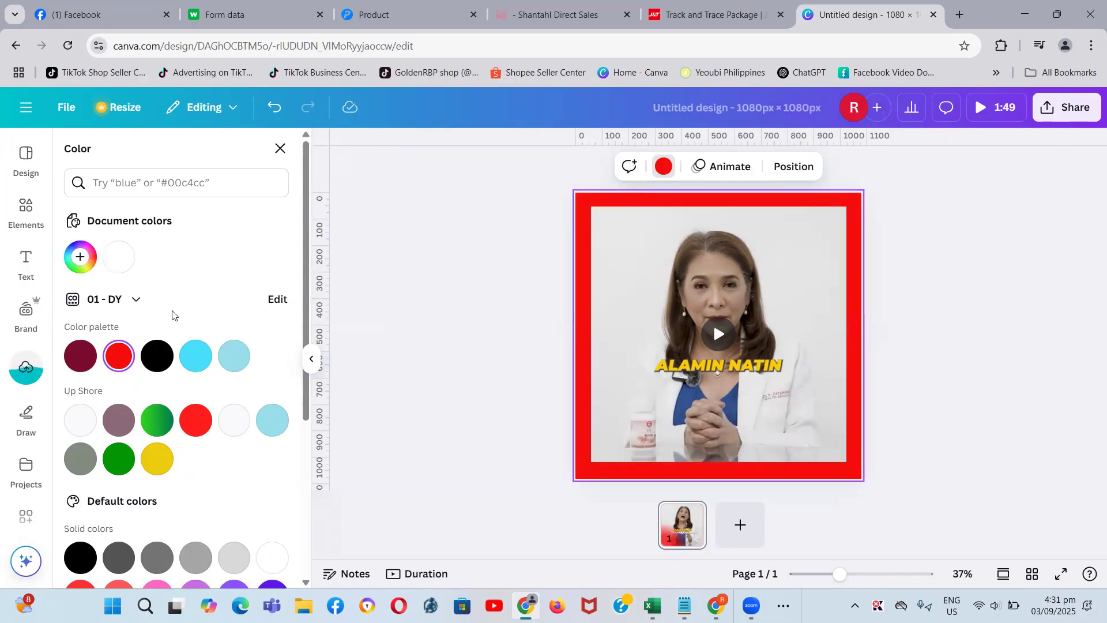
{"action": "left_click", "coordinate": [81, 256]}
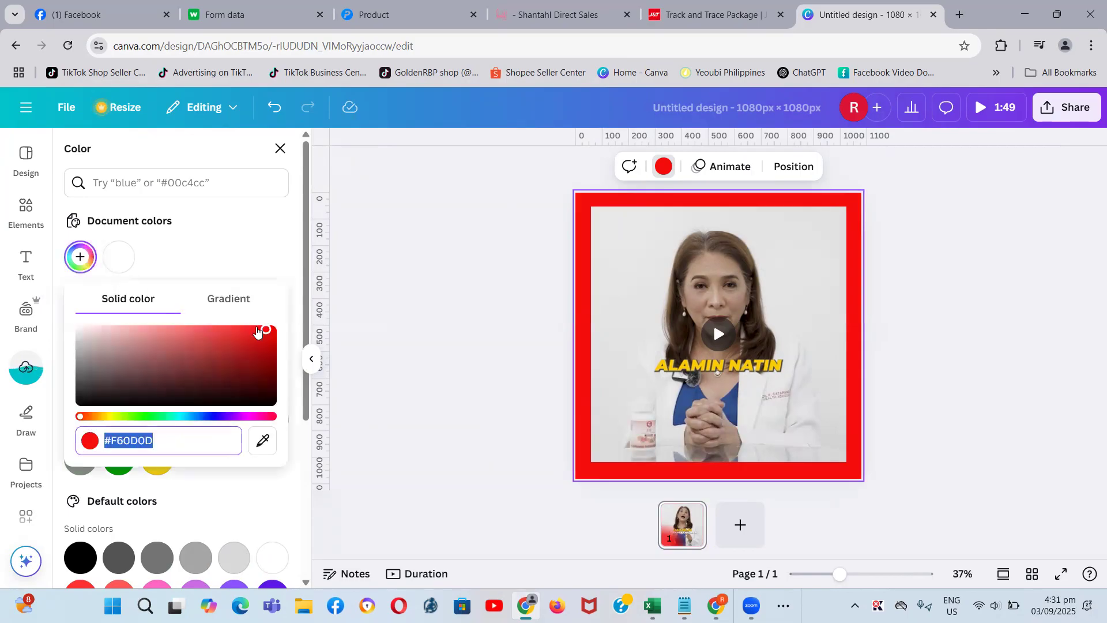
{"action": "left_click_drag", "start_coordinate": [266, 329], "coordinate": [199, 306]}
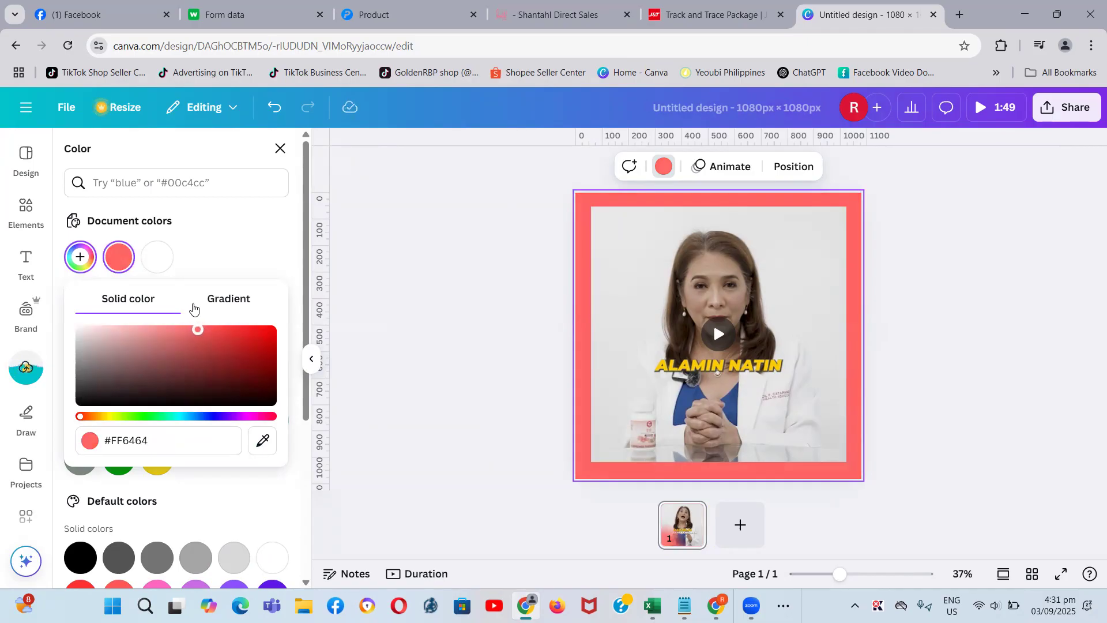
{"action": "left_click", "coordinate": [486, 297]}
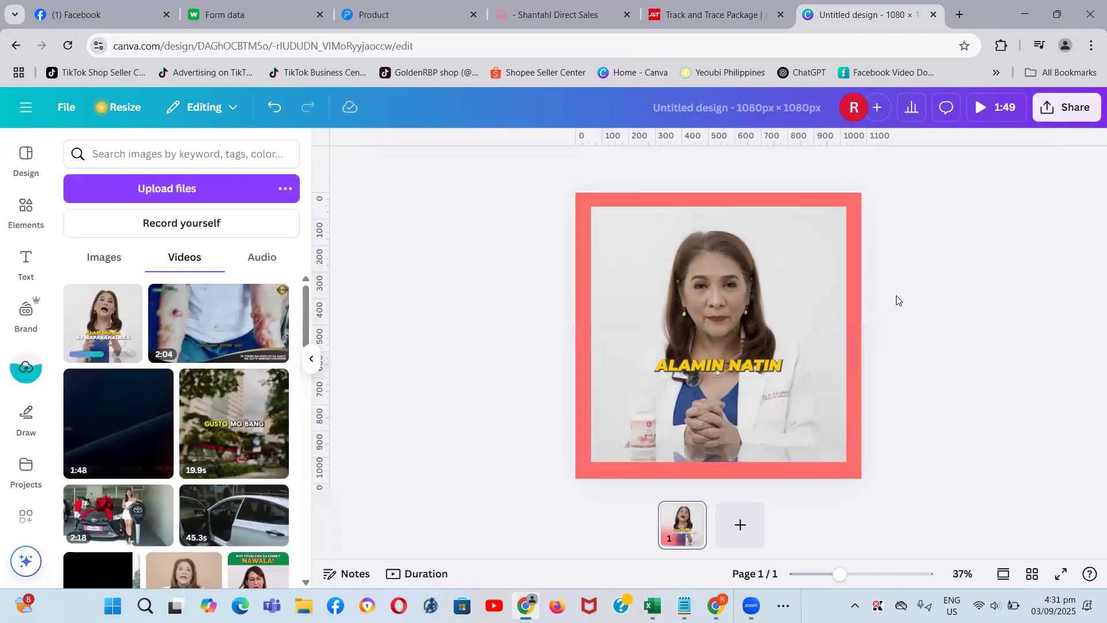
Move the video toward the page's upper-left corner and shrink it slightly to leave wider margins along the right and bottom edges
{"action": "left_click", "coordinate": [814, 280]}
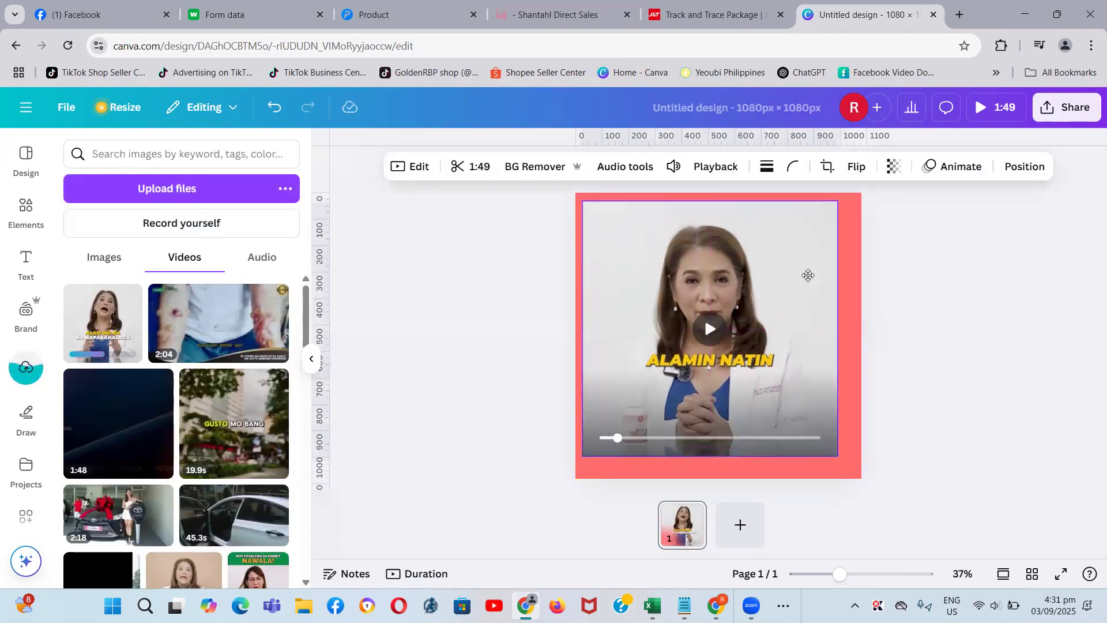
{"action": "left_click_drag", "start_coordinate": [838, 456], "coordinate": [832, 451]}
{"action": "left_click", "coordinate": [1028, 389]}
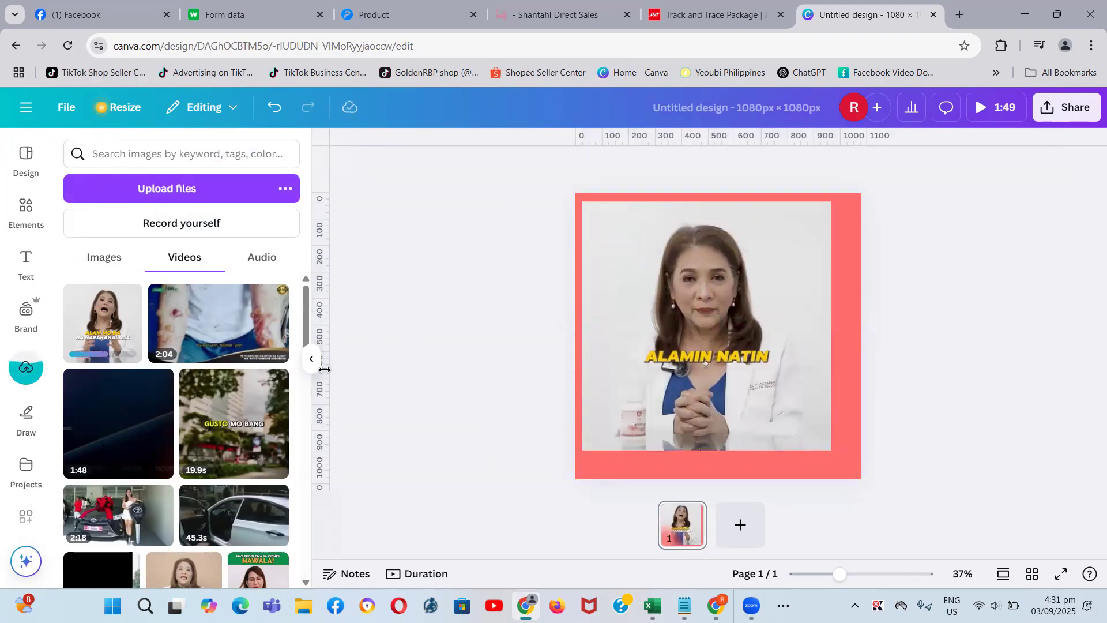
Search the design elements for "leaves border"
{"action": "left_click", "coordinate": [26, 212]}
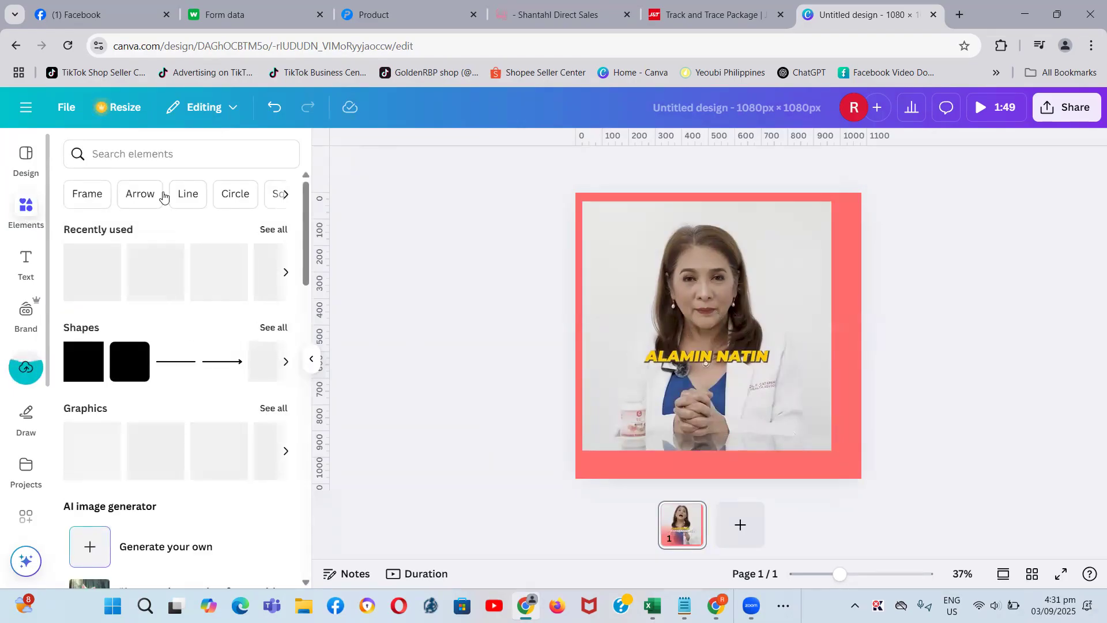
{"action": "left_click", "coordinate": [201, 154]}
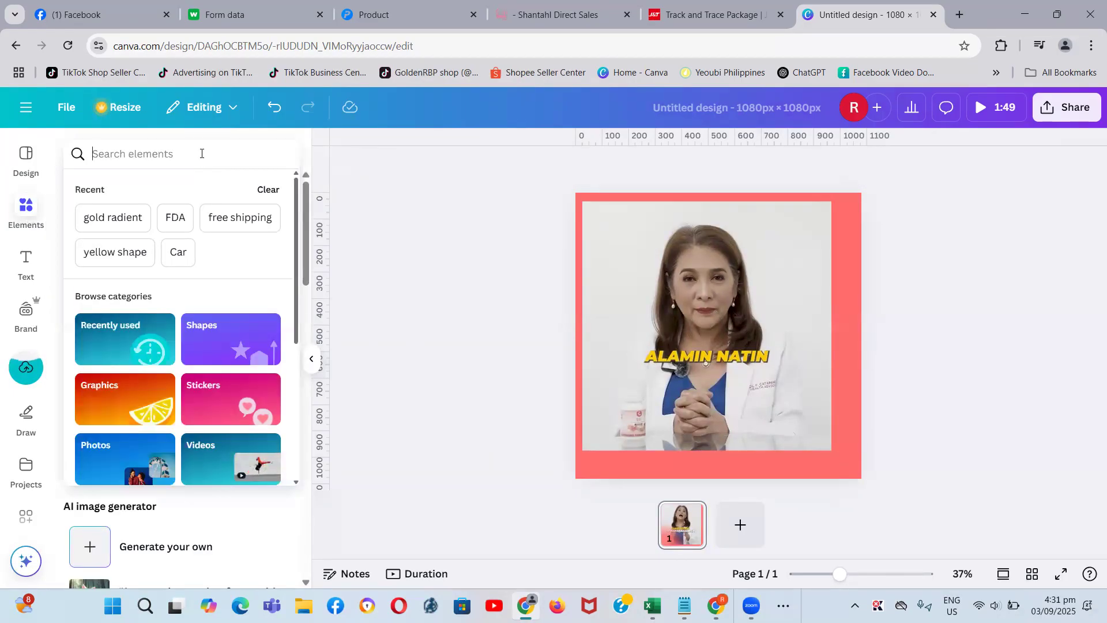
{"action": "type", "text": "le"}
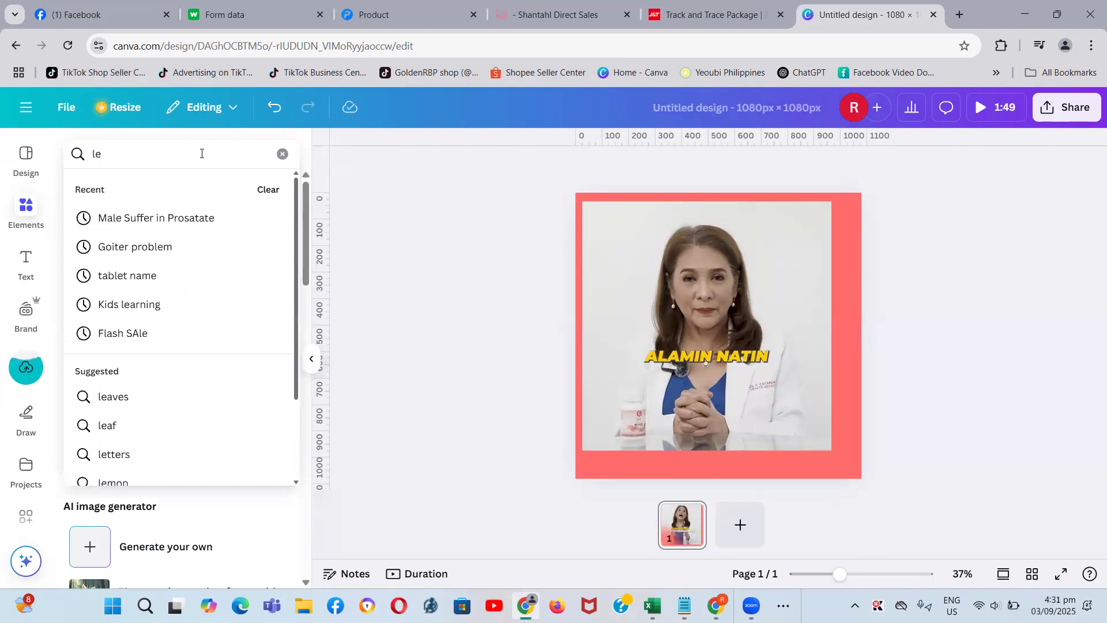
{"action": "type", "text": "a"}
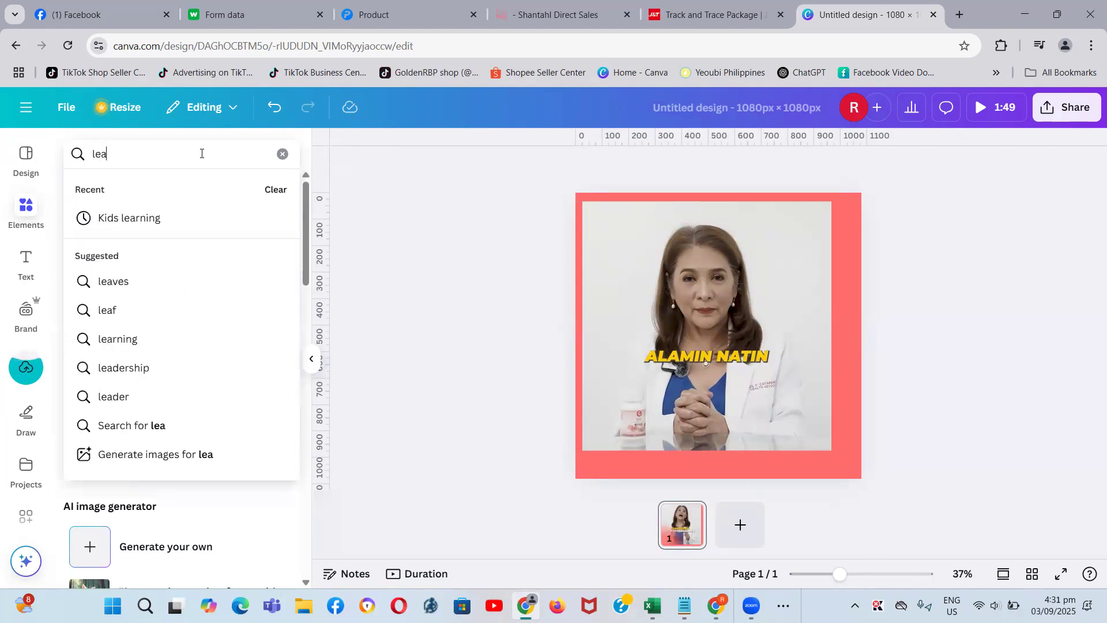
{"action": "type", "text": "ves"}
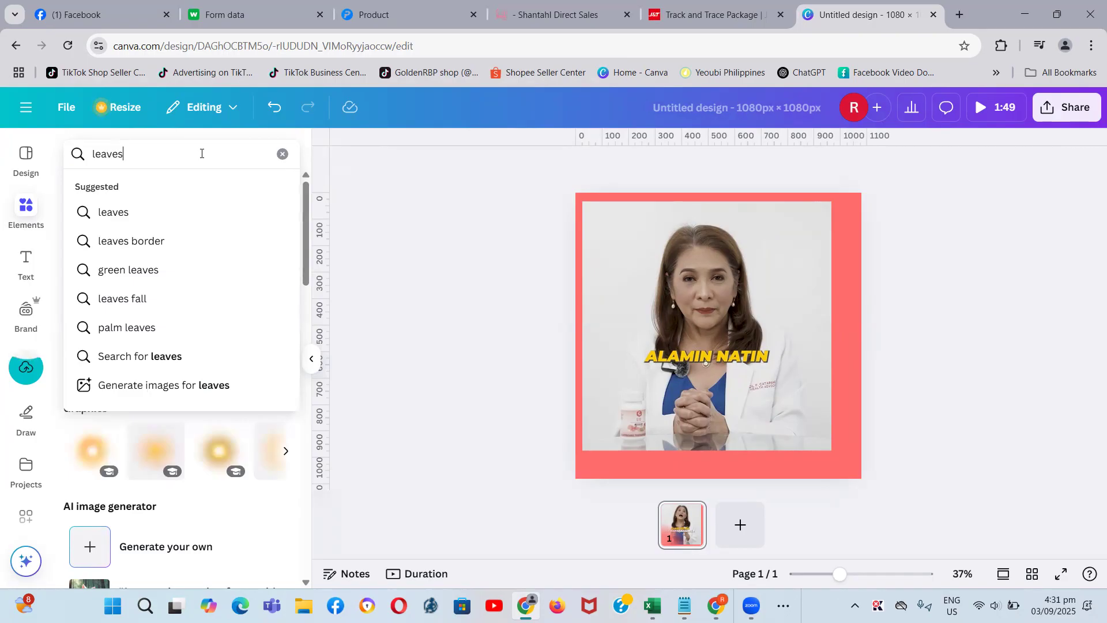
{"action": "left_click", "coordinate": [142, 246]}
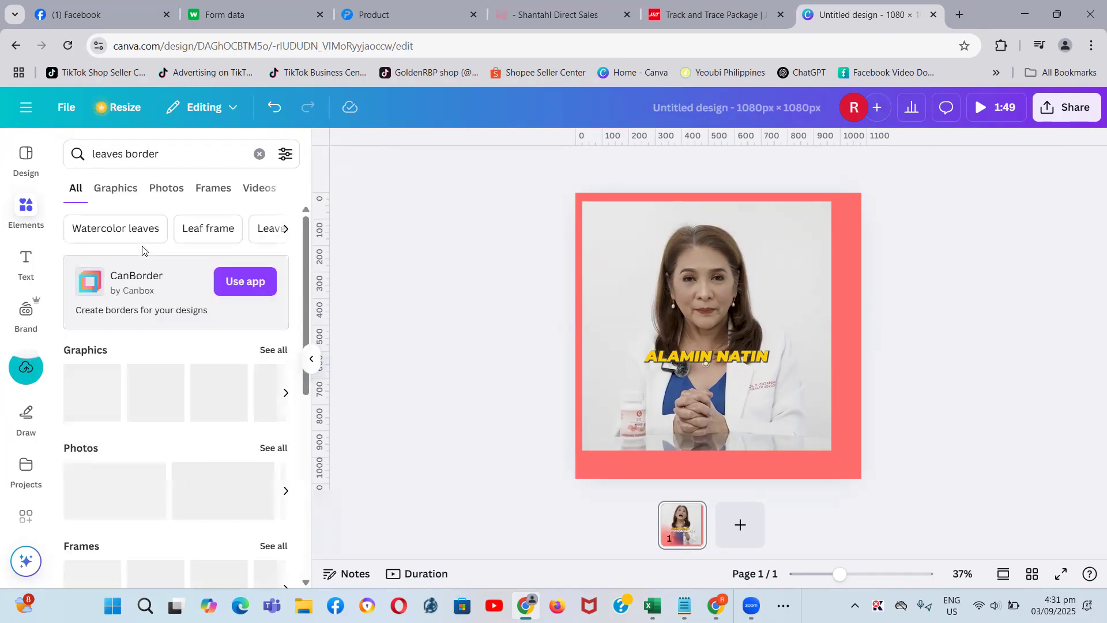
Add the thin outlined leaf branch from the leaves border graphics and place it across the video's right edge
{"action": "scroll", "coordinate": [199, 363], "scroll_direction": "down", "scroll_amount": 2}
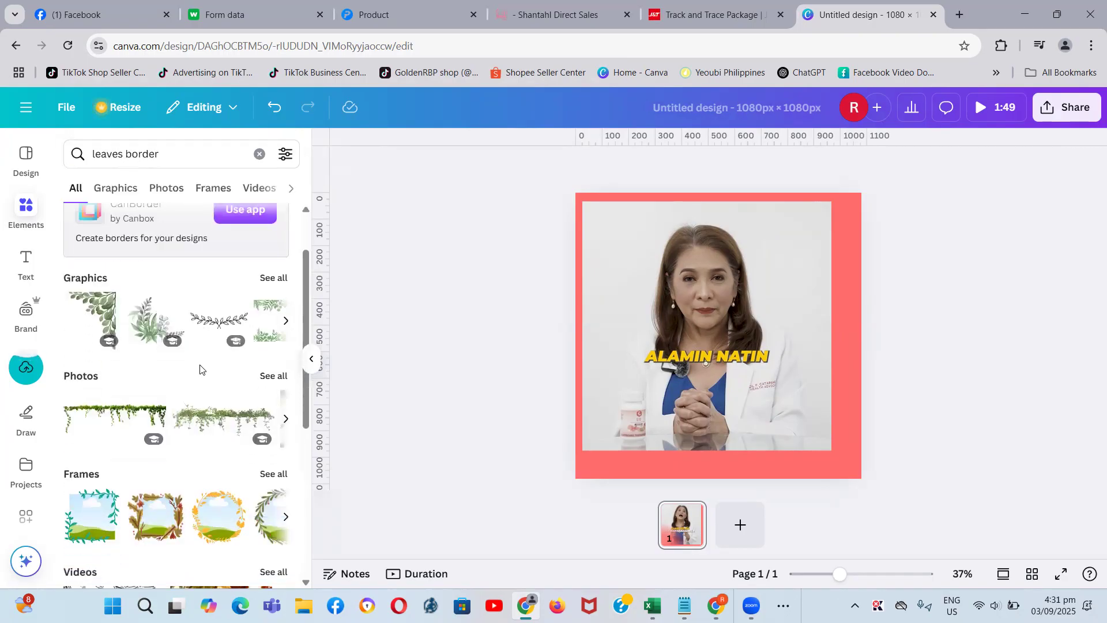
{"action": "scroll", "coordinate": [198, 373], "scroll_direction": "down", "scroll_amount": 3}
{"action": "scroll", "coordinate": [198, 373], "scroll_direction": "up", "scroll_amount": 5}
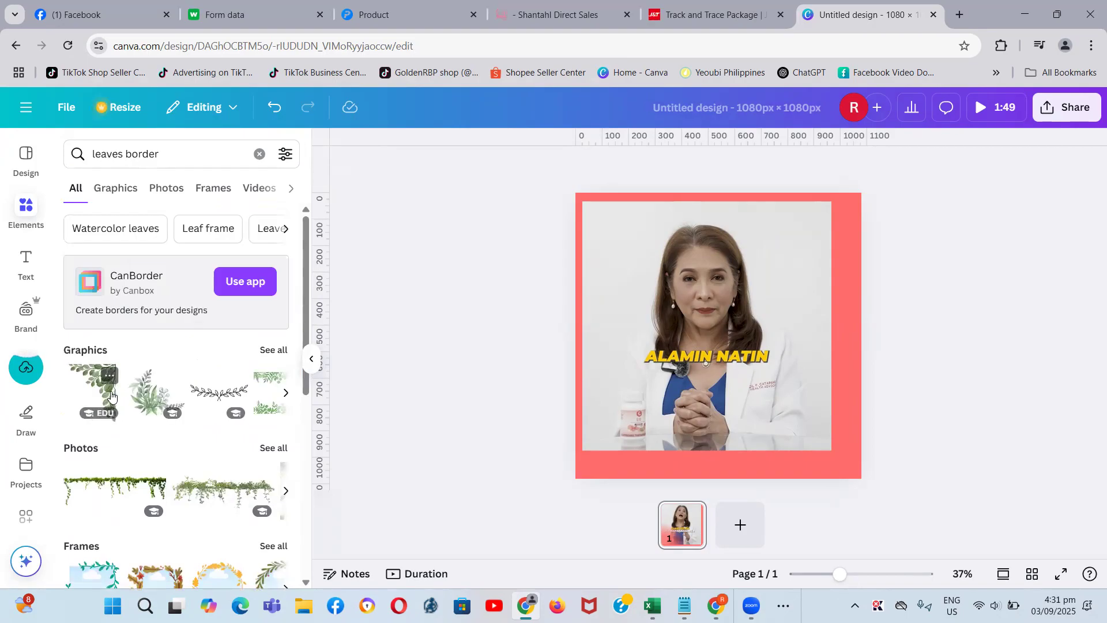
{"action": "scroll", "coordinate": [248, 369], "scroll_direction": "down", "scroll_amount": 5}
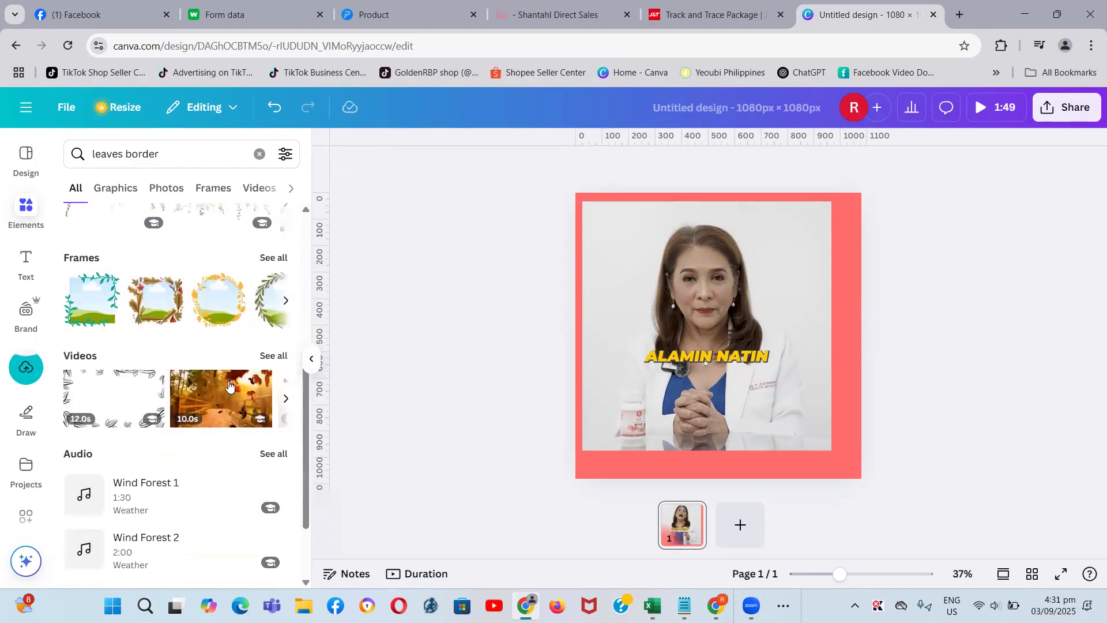
{"action": "scroll", "coordinate": [228, 381], "scroll_direction": "down", "scroll_amount": 1}
{"action": "scroll", "coordinate": [237, 331], "scroll_direction": "up", "scroll_amount": 5}
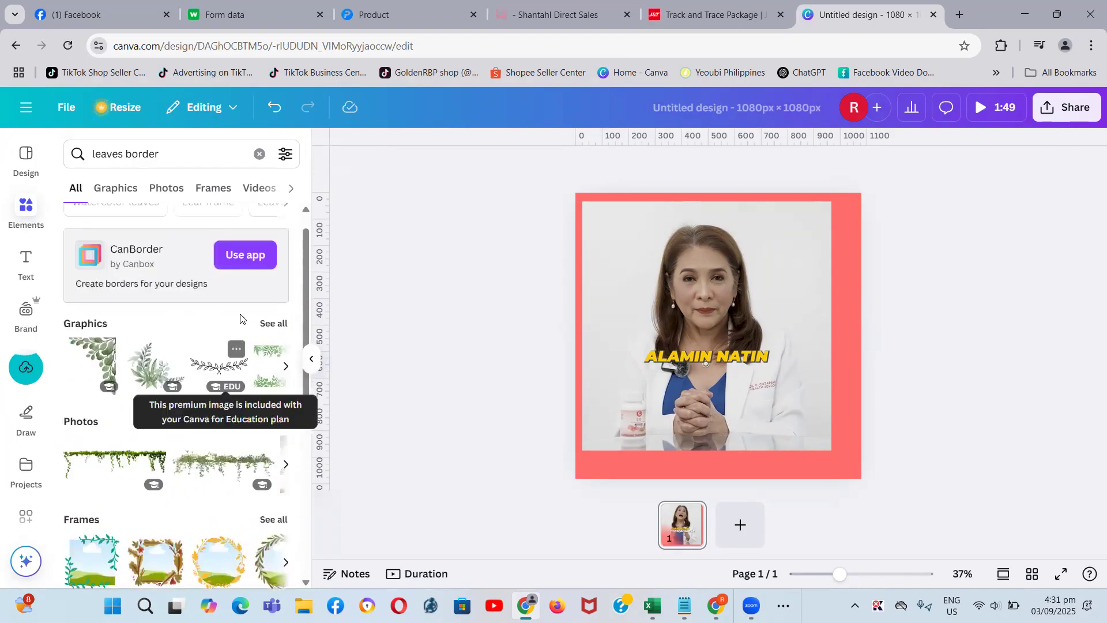
{"action": "left_click", "coordinate": [269, 325]}
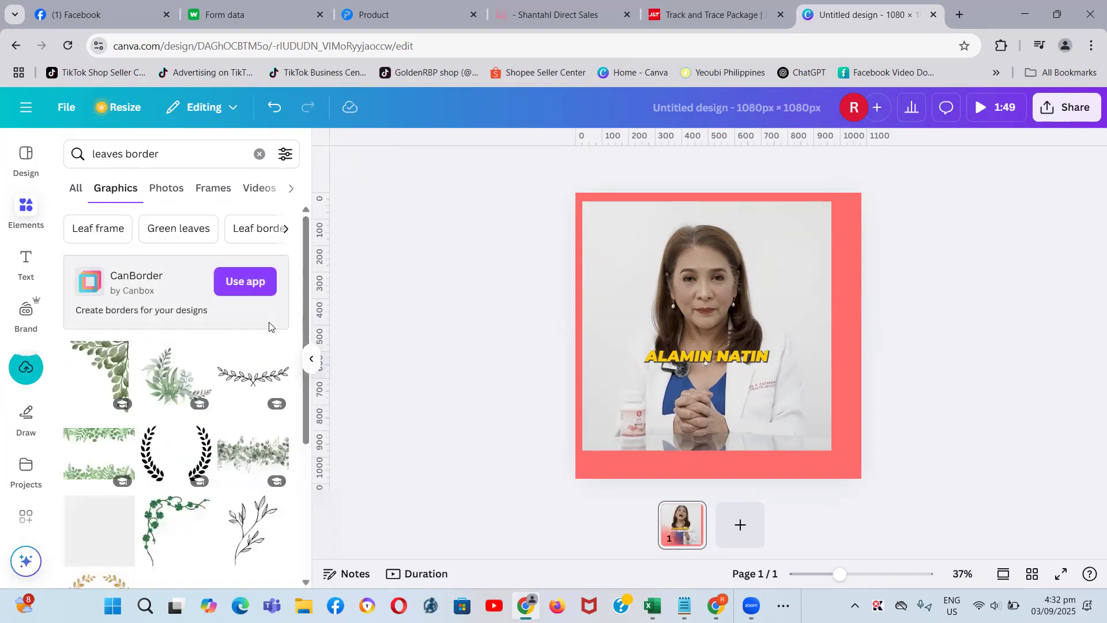
{"action": "scroll", "coordinate": [230, 400], "scroll_direction": "down", "scroll_amount": 3}
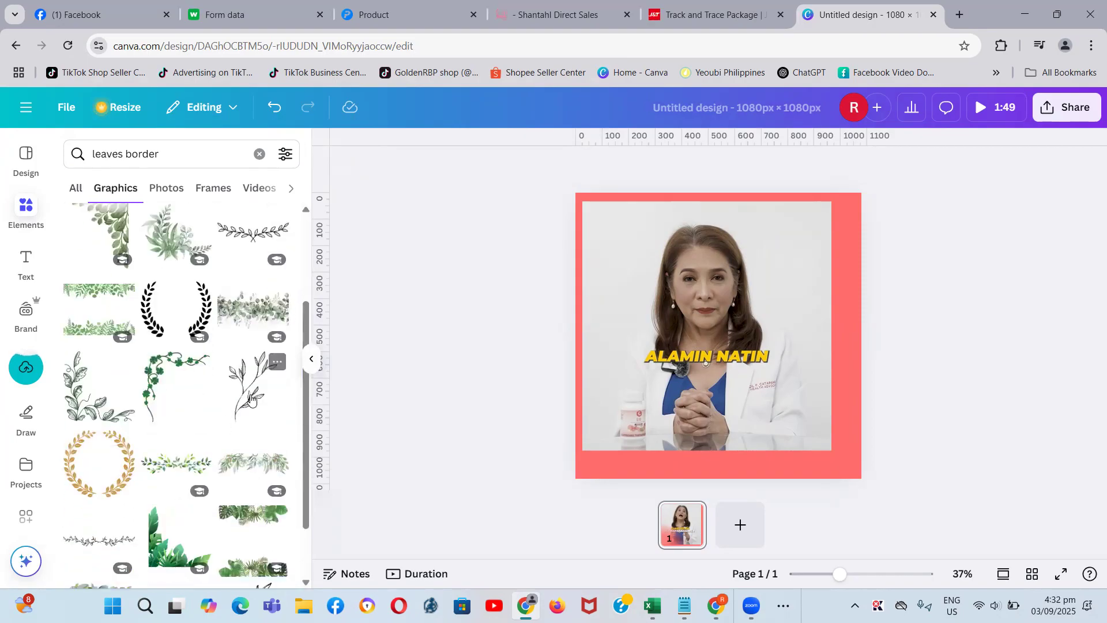
{"action": "scroll", "coordinate": [185, 444], "scroll_direction": "down", "scroll_amount": 4}
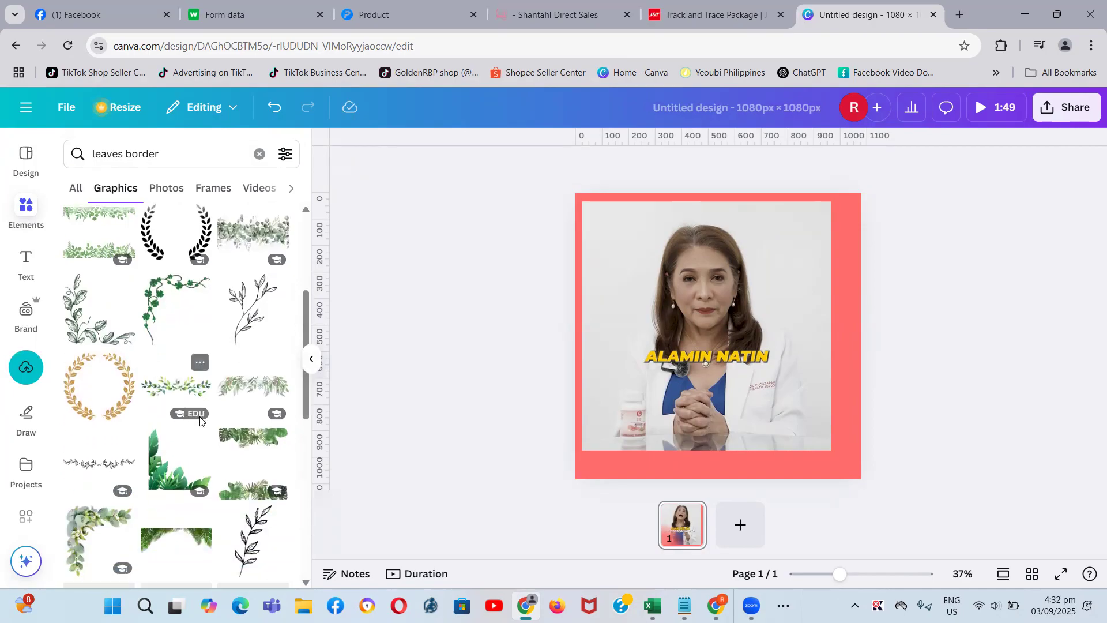
{"action": "scroll", "coordinate": [199, 375], "scroll_direction": "down", "scroll_amount": 1}
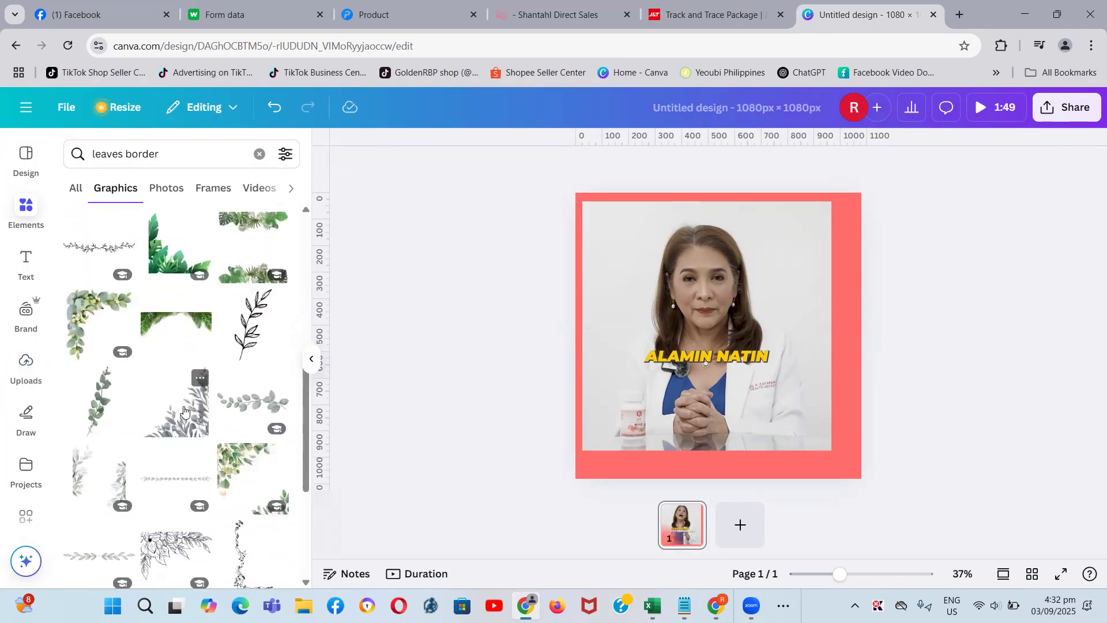
{"action": "scroll", "coordinate": [204, 454], "scroll_direction": "up", "scroll_amount": 4}
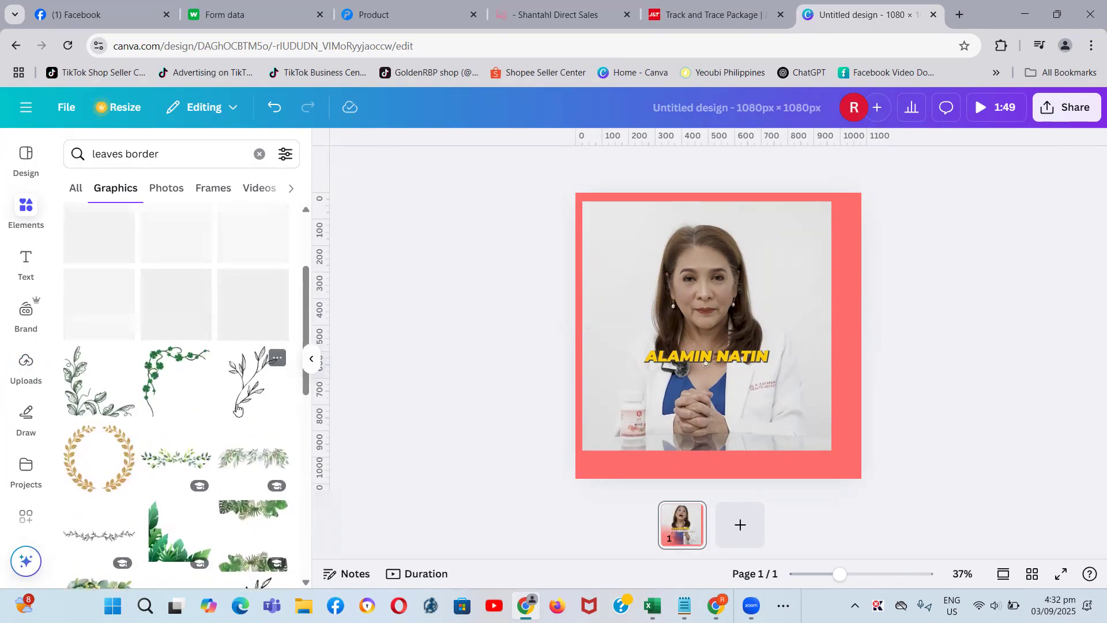
{"action": "left_click", "coordinate": [249, 391]}
{"action": "left_click_drag", "start_coordinate": [706, 254], "coordinate": [830, 262]}
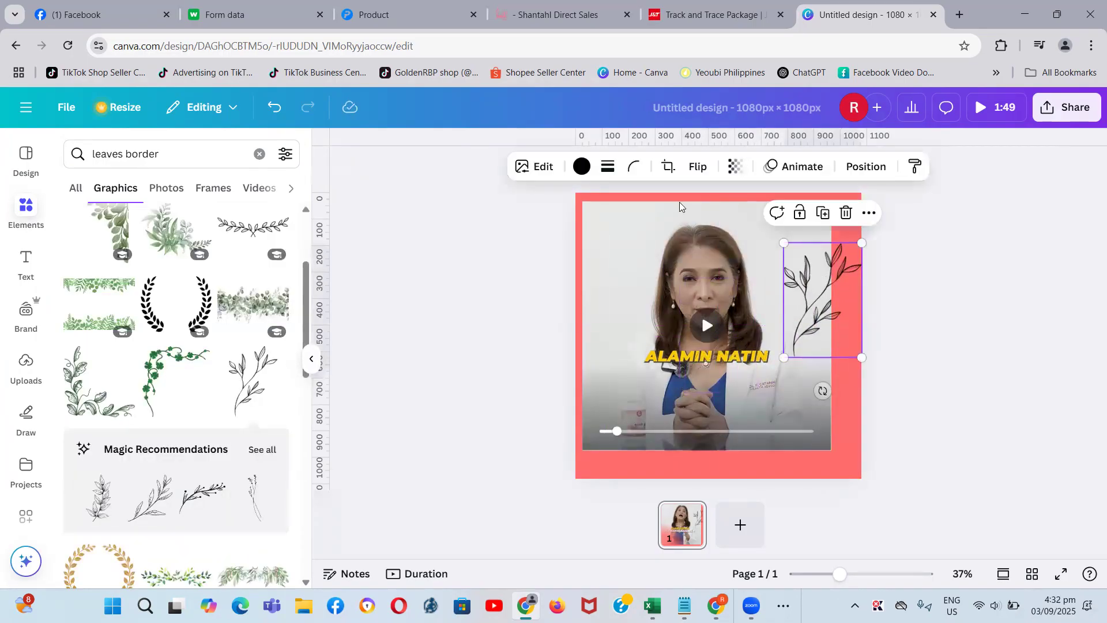
Try yellow and red on the leaf branch and settle on green
{"action": "left_click", "coordinate": [582, 167]}
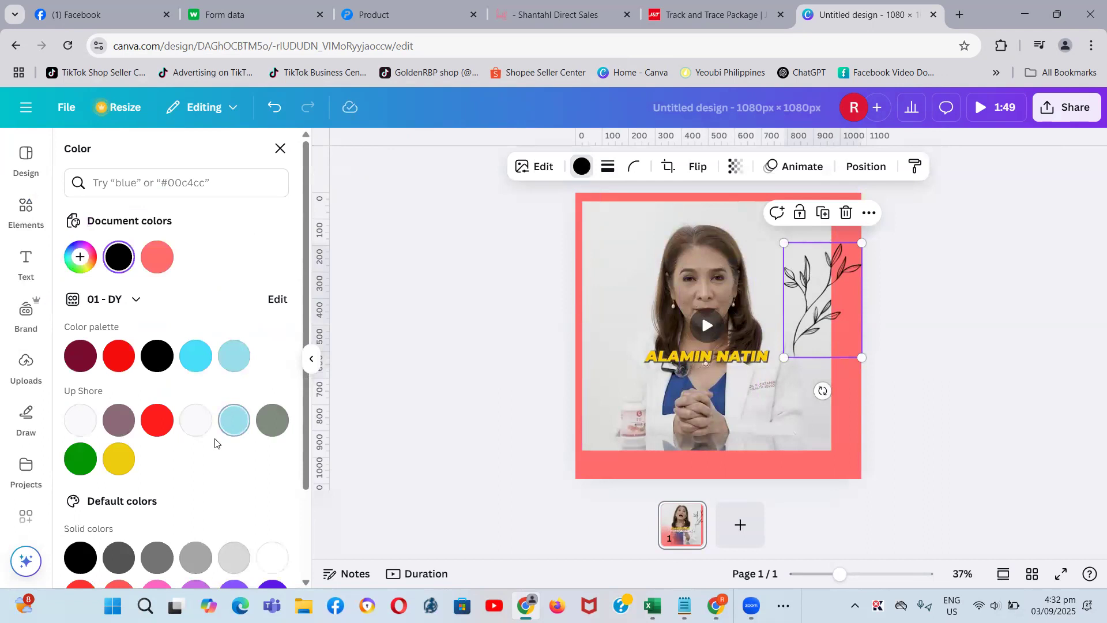
{"action": "left_click", "coordinate": [119, 461]}
{"action": "left_click", "coordinate": [157, 422]}
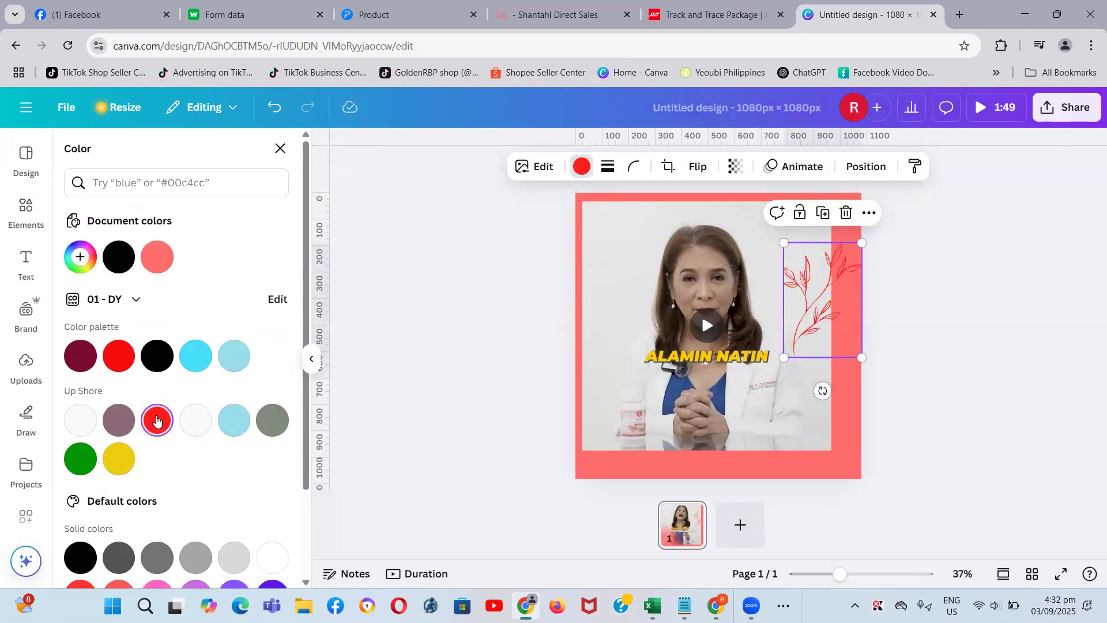
{"action": "left_click", "coordinate": [79, 462]}
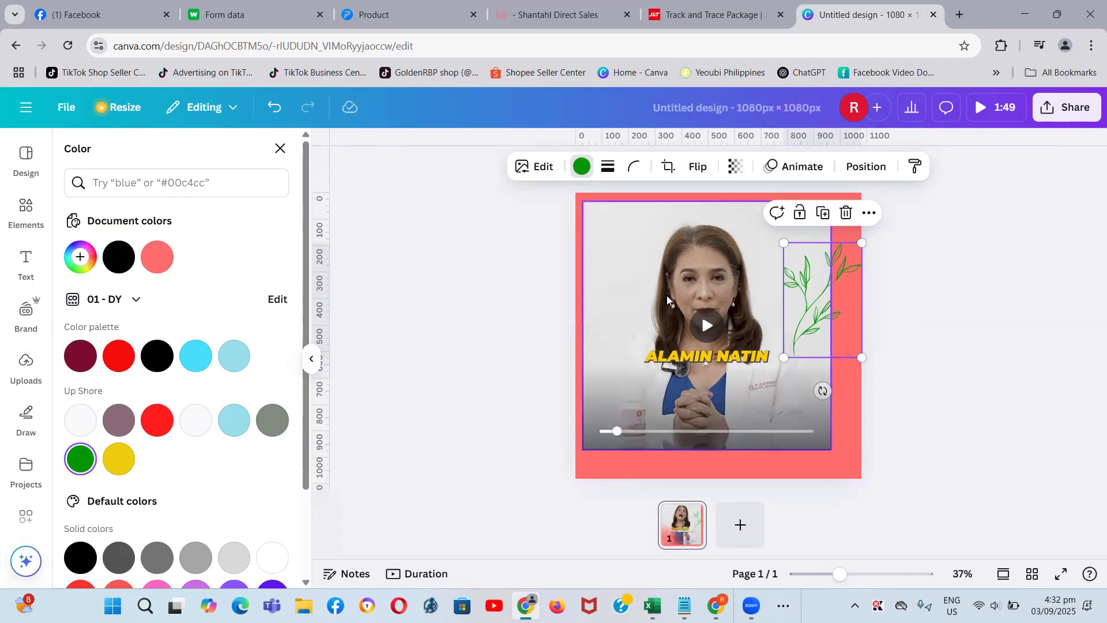
Shrink the video slightly toward its upper-left corner to widen the page's right and bottom margins
{"action": "left_click", "coordinate": [802, 398]}
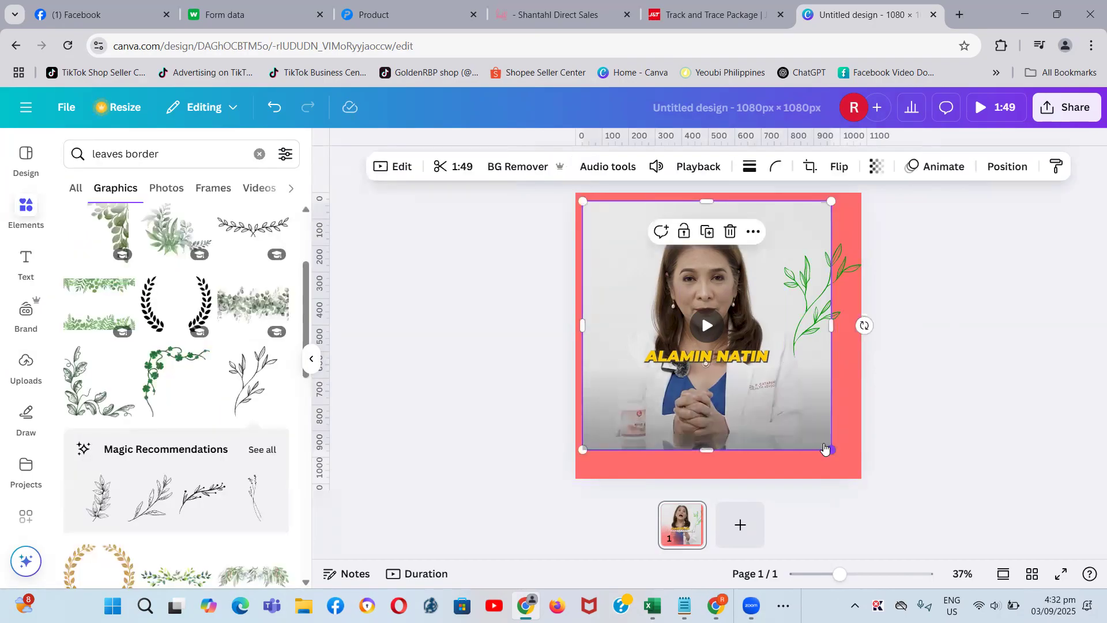
{"action": "left_click_drag", "start_coordinate": [831, 449], "coordinate": [821, 443]}
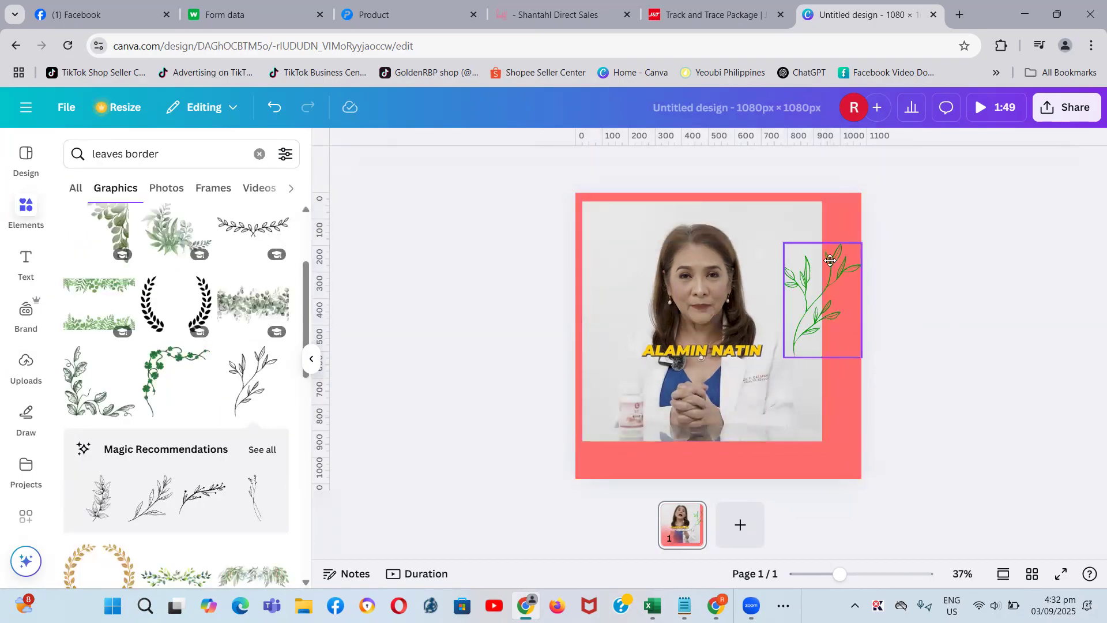
Reduce the leaf branch to fit the page's upper-right corner and recolour it yellow after trying off-white and red
{"action": "left_click_drag", "start_coordinate": [836, 279], "coordinate": [835, 237]}
{"action": "left_click_drag", "start_coordinate": [786, 318], "coordinate": [820, 283]}
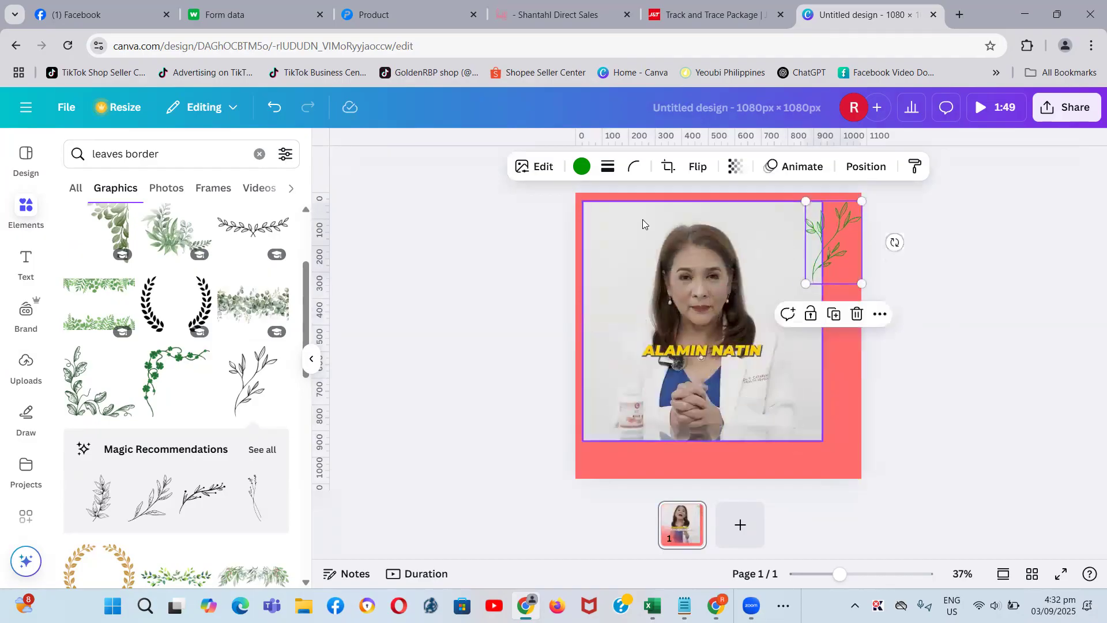
{"action": "left_click", "coordinate": [581, 168]}
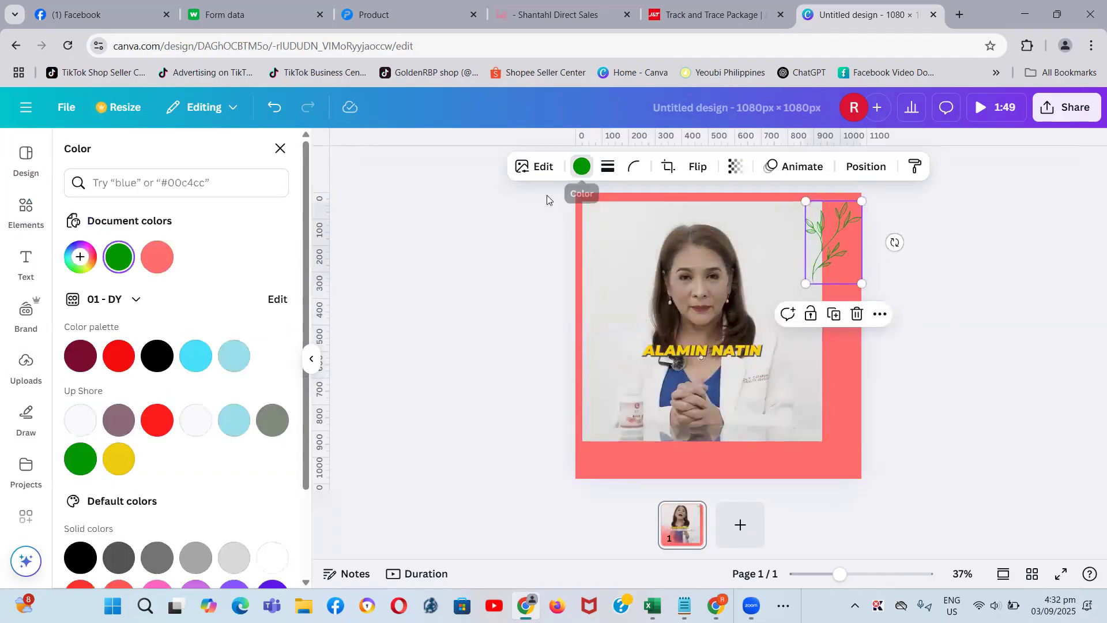
{"action": "left_click", "coordinate": [88, 428]}
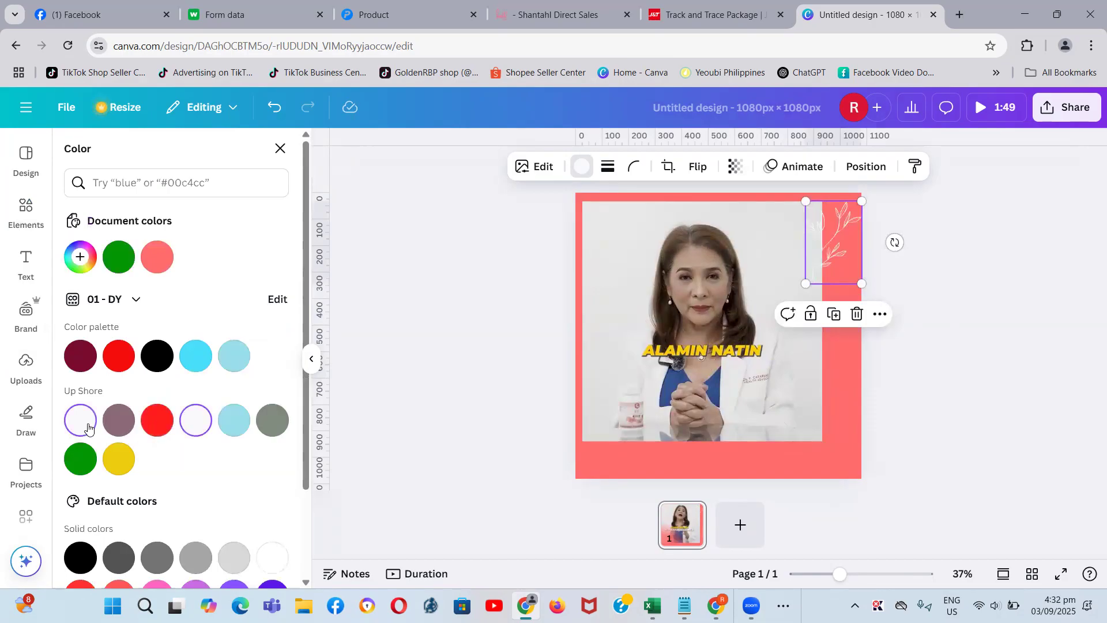
{"action": "left_click", "coordinate": [126, 356]}
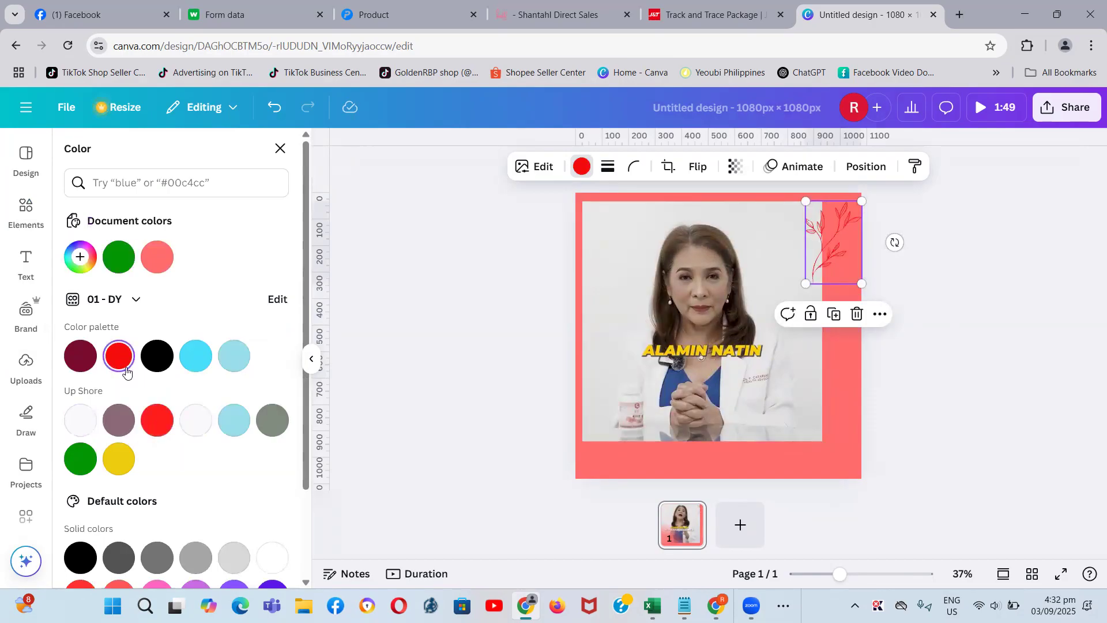
{"action": "left_click", "coordinate": [117, 461]}
{"action": "scroll", "coordinate": [124, 467], "scroll_direction": "down", "scroll_amount": 2}
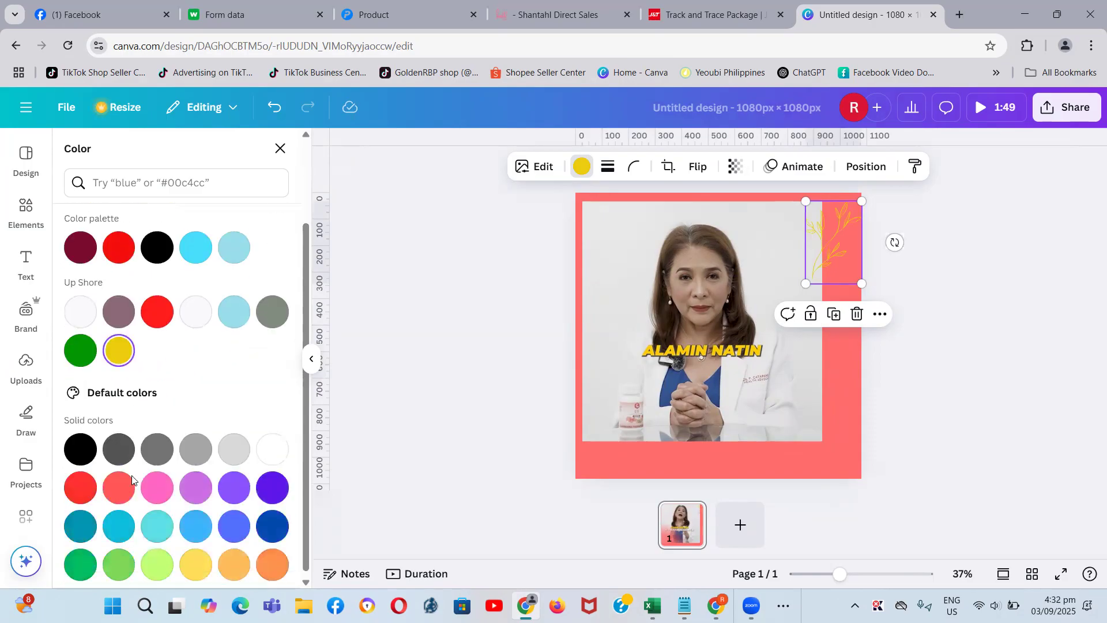
{"action": "scroll", "coordinate": [138, 473], "scroll_direction": "up", "scroll_amount": 2}
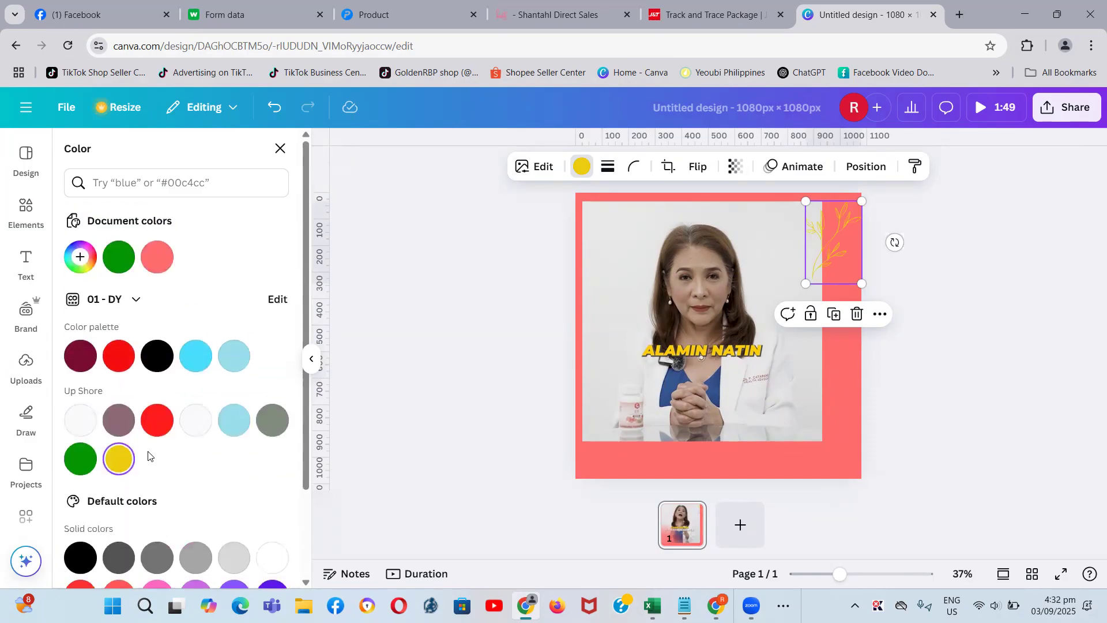
Add the fuller outlined leaf stem from the recommended graphics and place it across the video's right edge at mid-height
{"action": "left_click", "coordinate": [26, 212]}
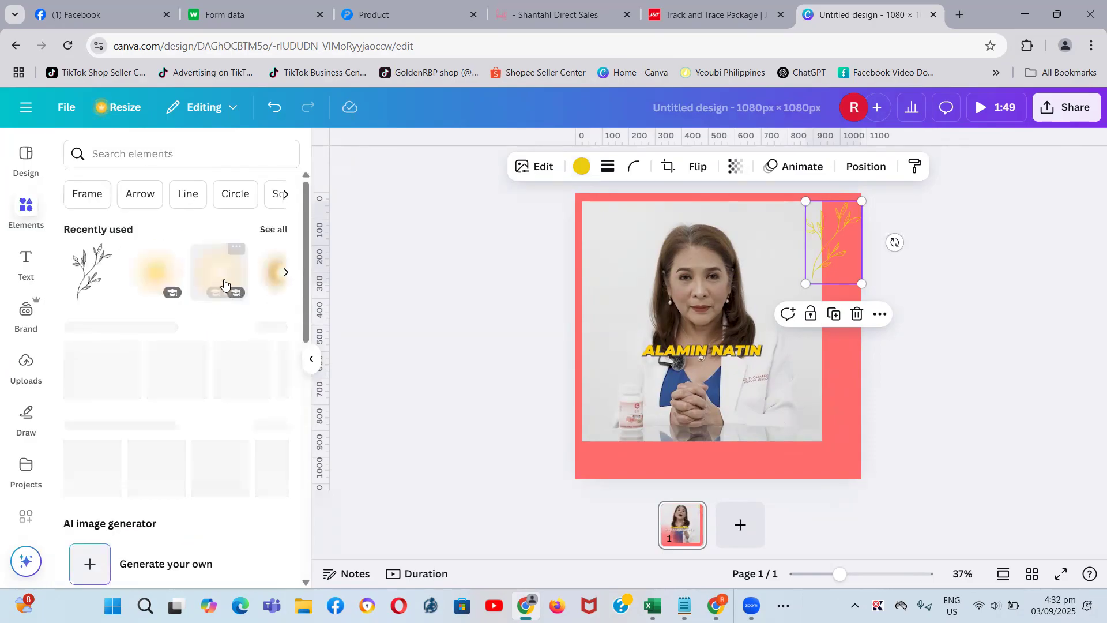
{"action": "left_click", "coordinate": [274, 229]}
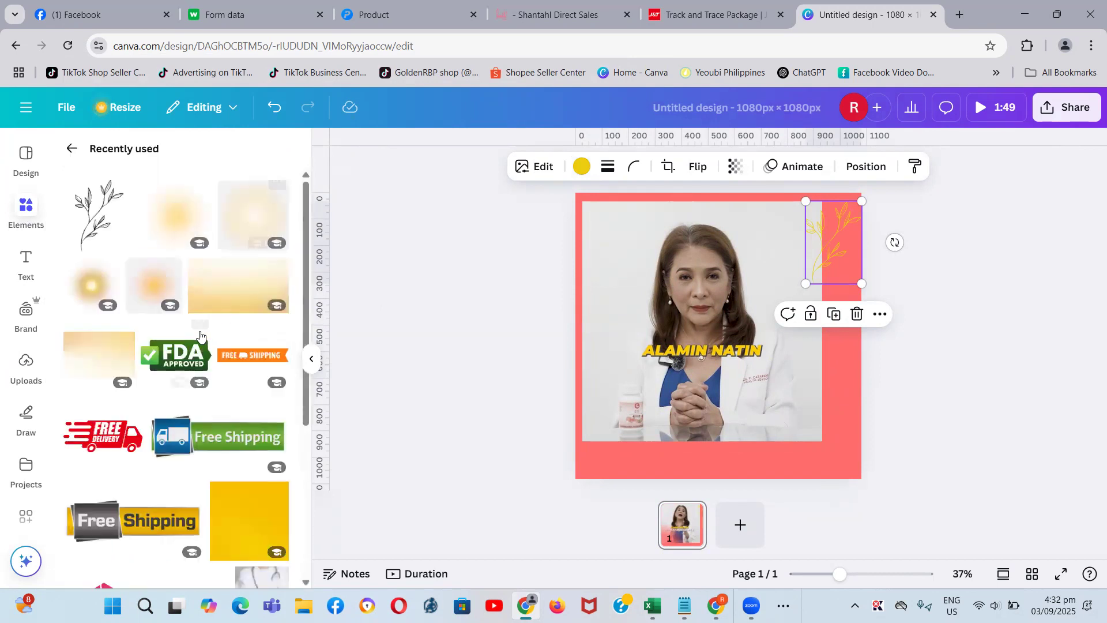
{"action": "left_click", "coordinate": [72, 148]}
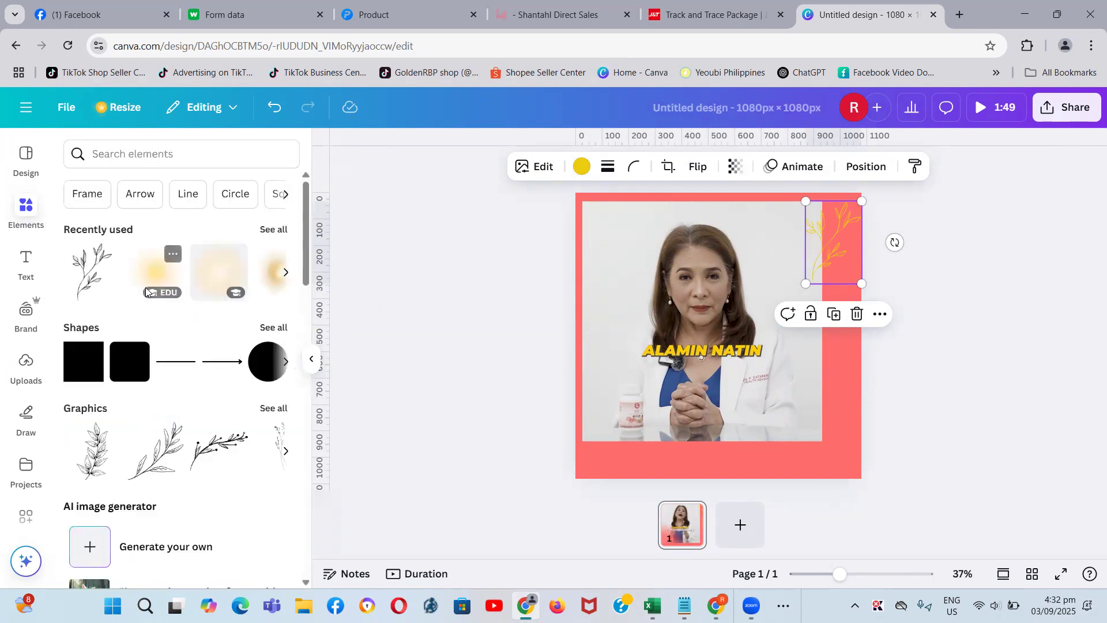
{"action": "left_click", "coordinate": [274, 409]}
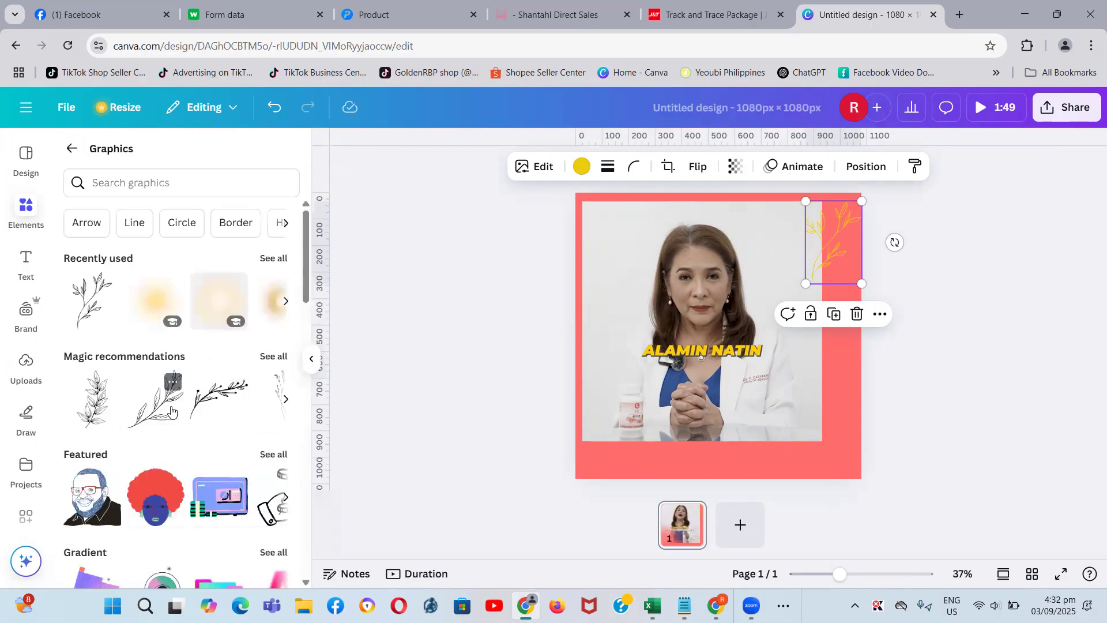
{"action": "left_click", "coordinate": [101, 424]}
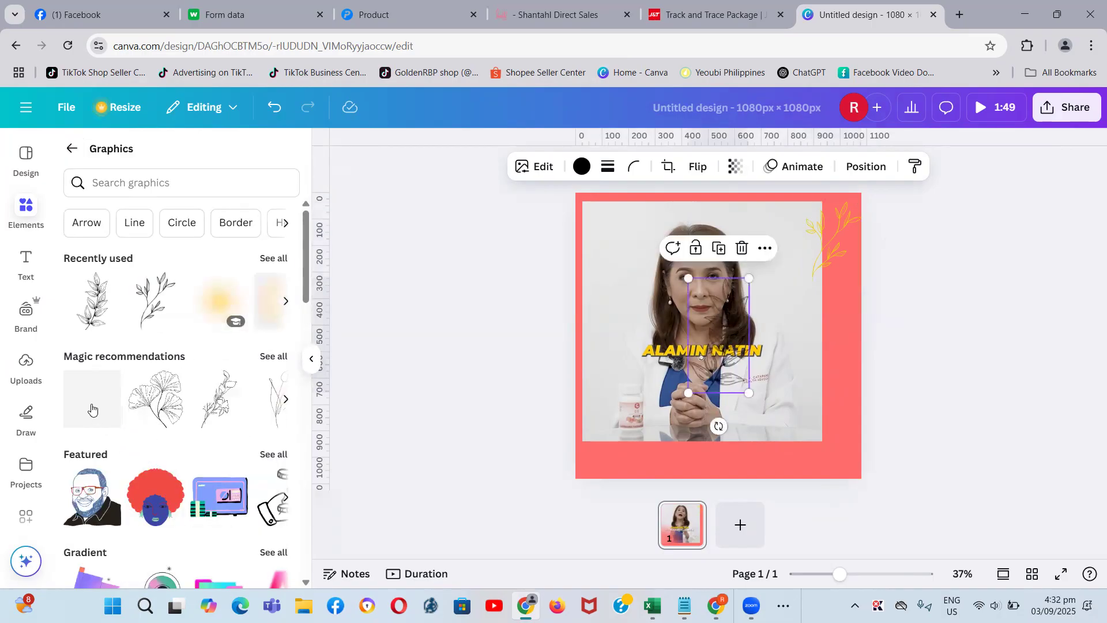
{"action": "left_click_drag", "start_coordinate": [761, 318], "coordinate": [866, 318]}
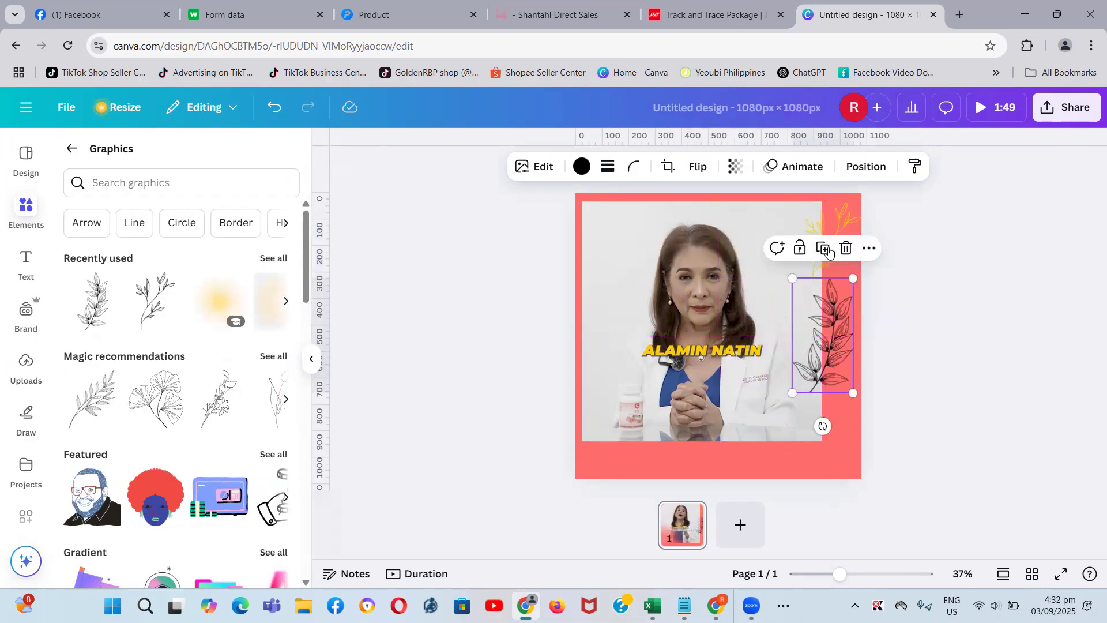
Delete the yellow leaf branch from the page's upper-right corner
{"action": "left_click_drag", "start_coordinate": [830, 221], "coordinate": [823, 217]}
{"action": "key", "text": "Delete"}
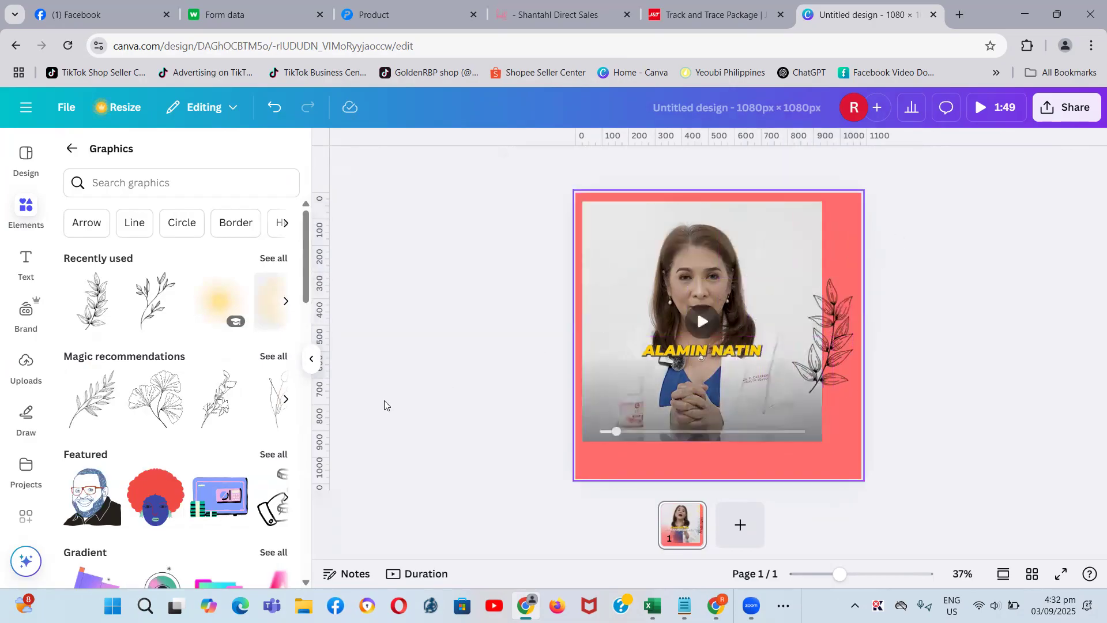
{"action": "scroll", "coordinate": [187, 410], "scroll_direction": "down", "scroll_amount": 3}
{"action": "scroll", "coordinate": [196, 398], "scroll_direction": "up", "scroll_amount": 3}
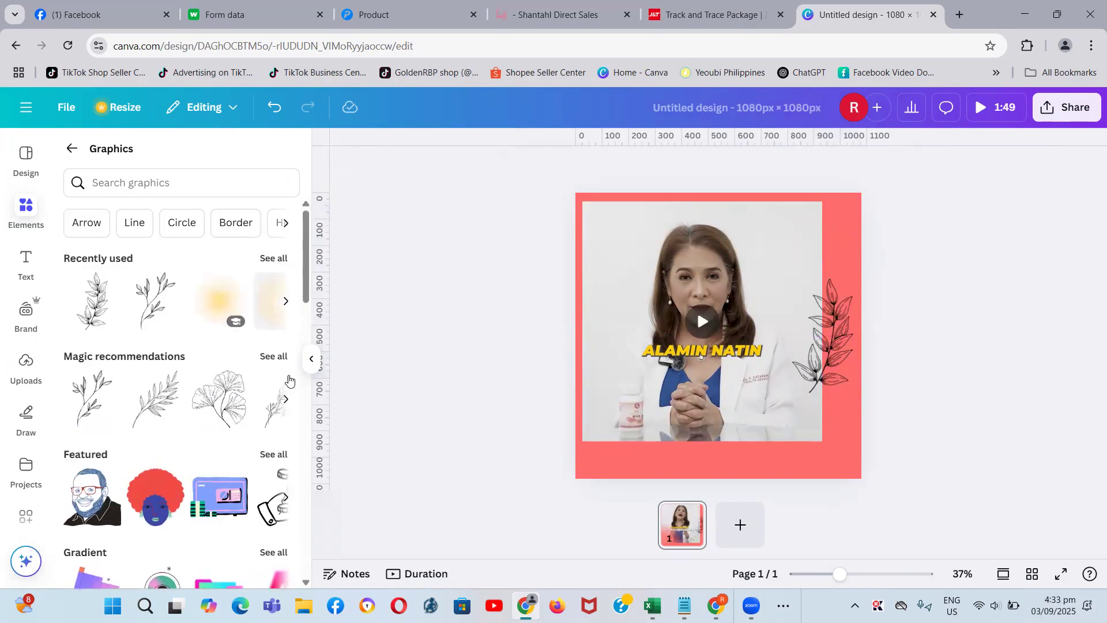
Add the outlined single-bloom flower from the recommended graphics, shrink it and place it across the video's lower-right edge
{"action": "left_click", "coordinate": [274, 356]}
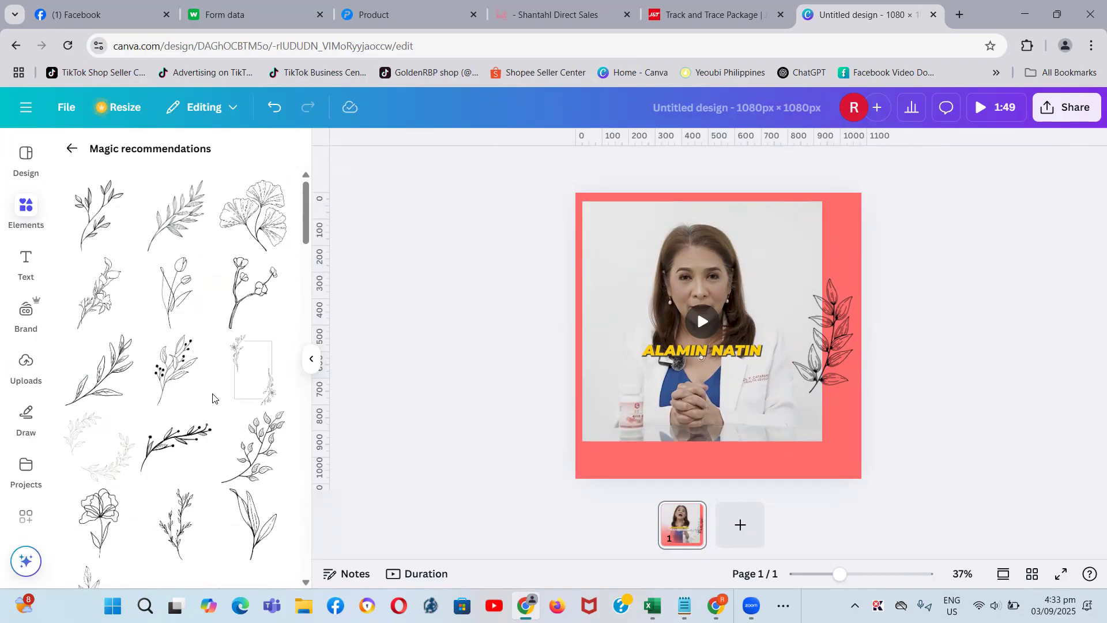
{"action": "scroll", "coordinate": [211, 413], "scroll_direction": "down", "scroll_amount": 4}
{"action": "scroll", "coordinate": [205, 412], "scroll_direction": "down", "scroll_amount": 2}
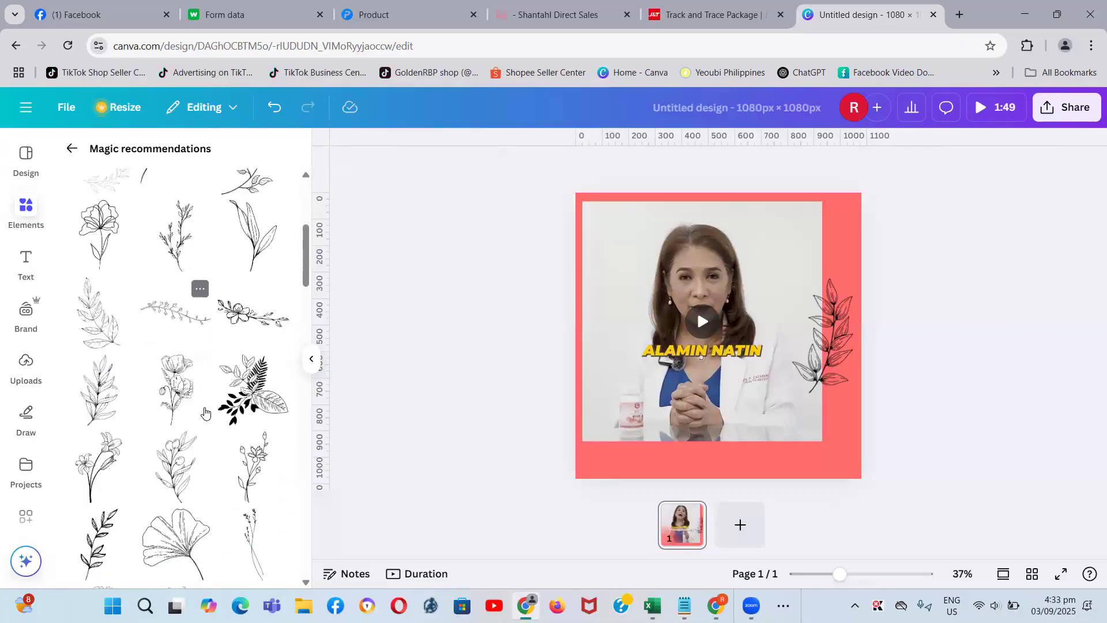
{"action": "scroll", "coordinate": [196, 412], "scroll_direction": "up", "scroll_amount": 3}
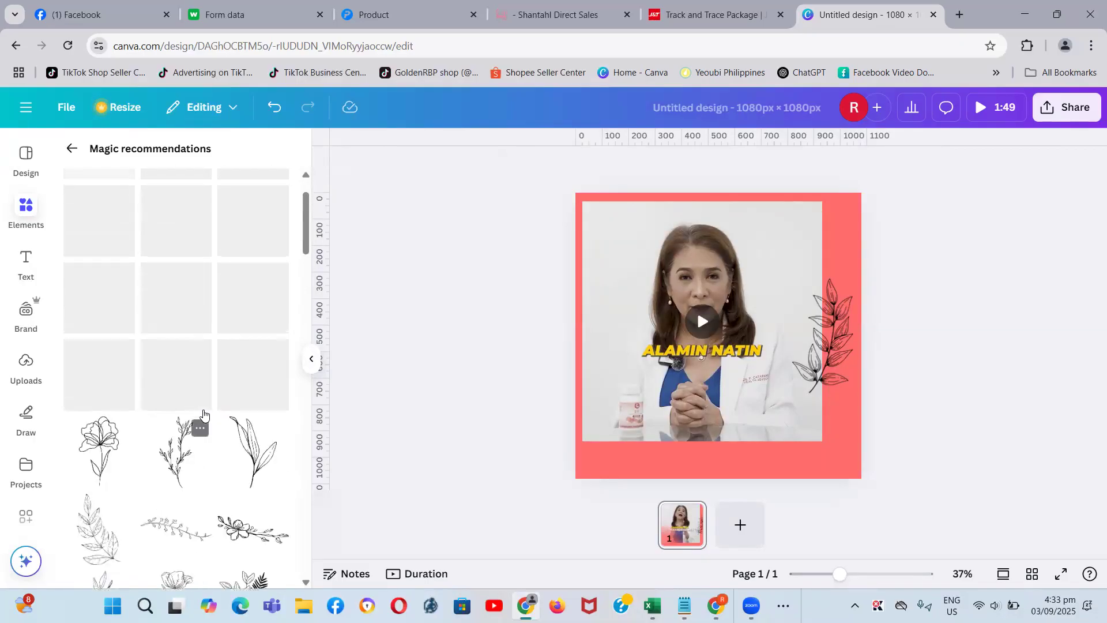
{"action": "scroll", "coordinate": [151, 411], "scroll_direction": "down", "scroll_amount": 3}
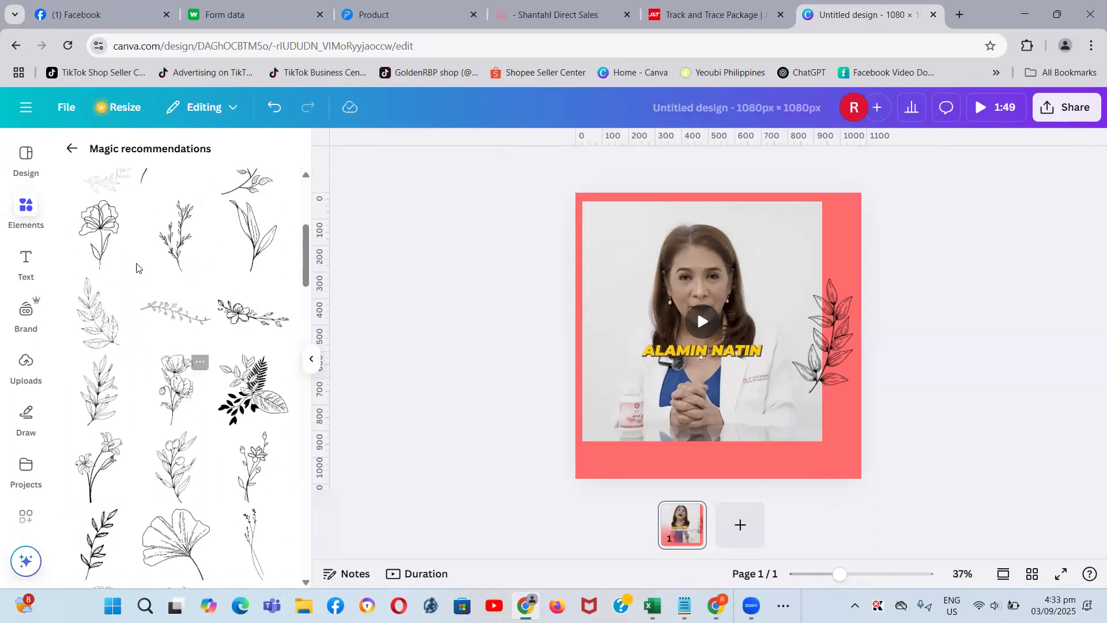
{"action": "scroll", "coordinate": [152, 414], "scroll_direction": "down", "scroll_amount": 3}
{"action": "scroll", "coordinate": [152, 416], "scroll_direction": "up", "scroll_amount": 5}
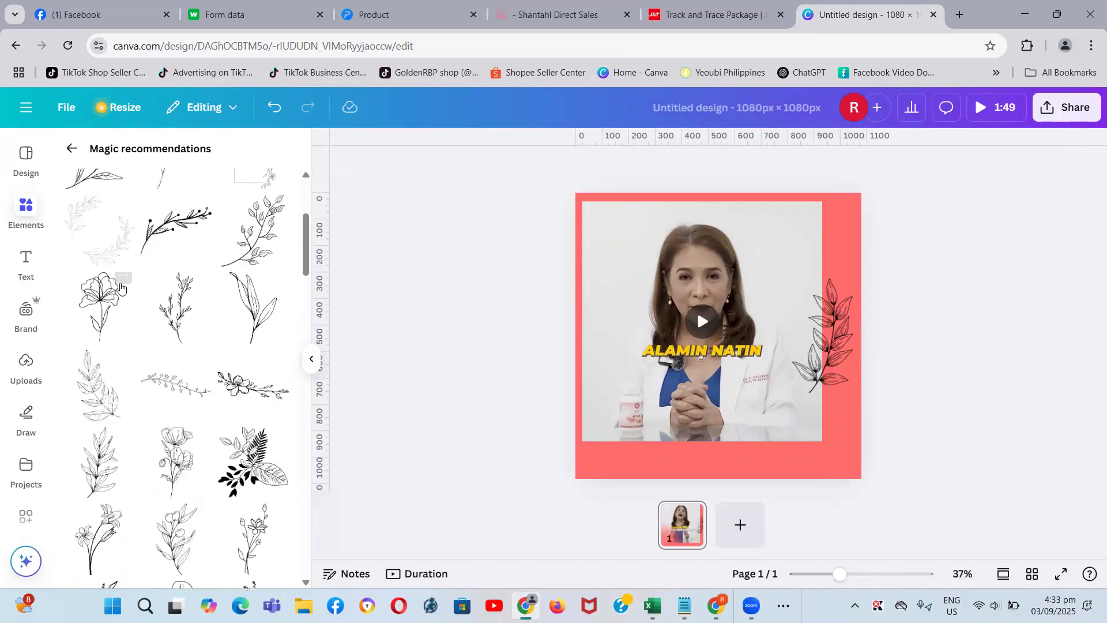
{"action": "left_click", "coordinate": [98, 300]}
{"action": "left_click_drag", "start_coordinate": [742, 274], "coordinate": [806, 253]}
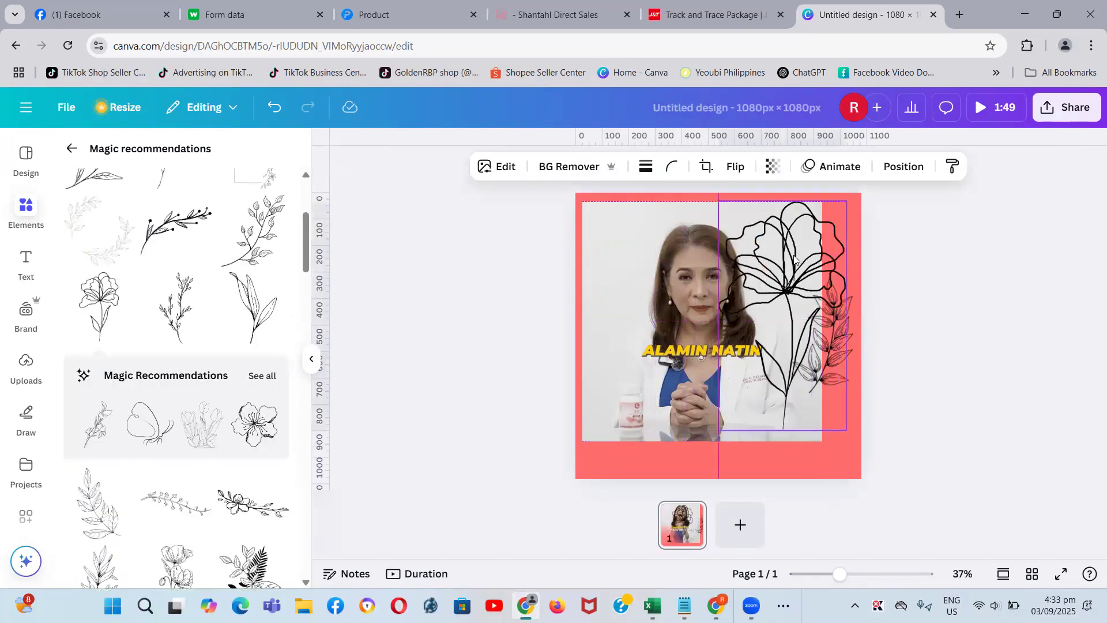
{"action": "left_click_drag", "start_coordinate": [720, 429], "coordinate": [805, 294]}
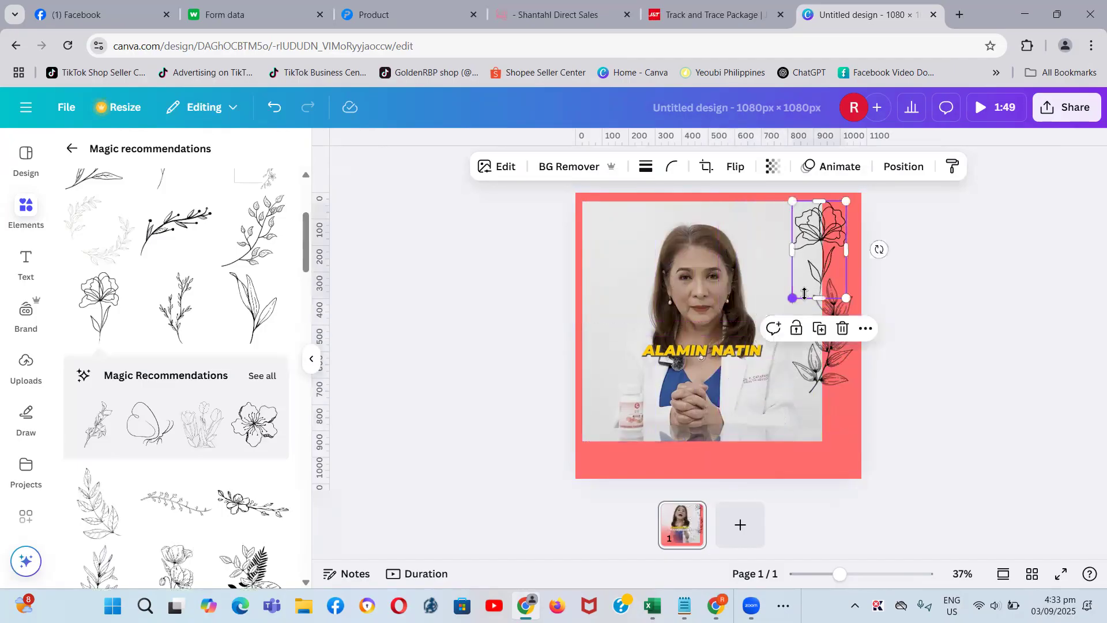
{"action": "left_click_drag", "start_coordinate": [822, 251], "coordinate": [824, 417]}
Move the outlined leaf stem to the page's upper-right corner and recolour it green after trying off-white and yellow
{"action": "left_click_drag", "start_coordinate": [840, 306], "coordinate": [837, 230]}
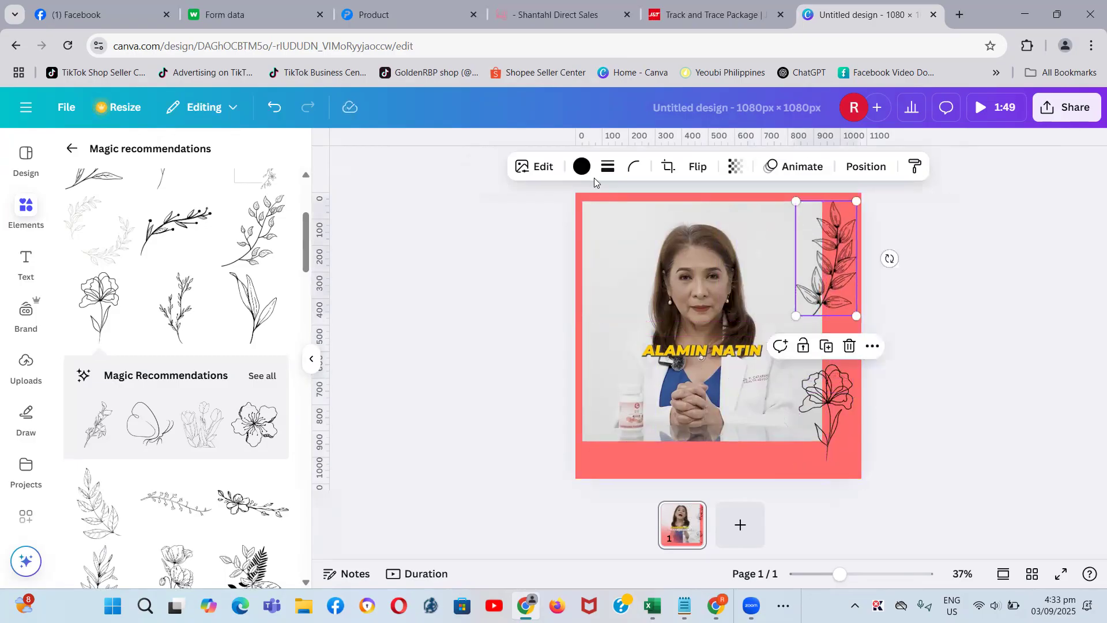
{"action": "left_click", "coordinate": [579, 168]}
{"action": "left_click", "coordinate": [196, 419]}
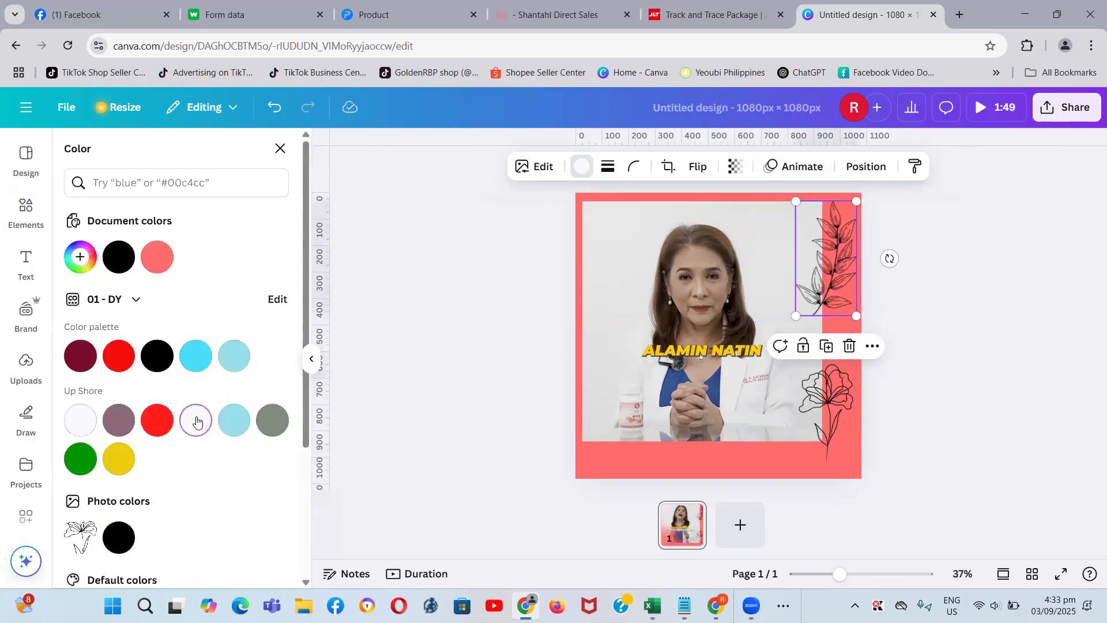
{"action": "left_click", "coordinate": [80, 459]}
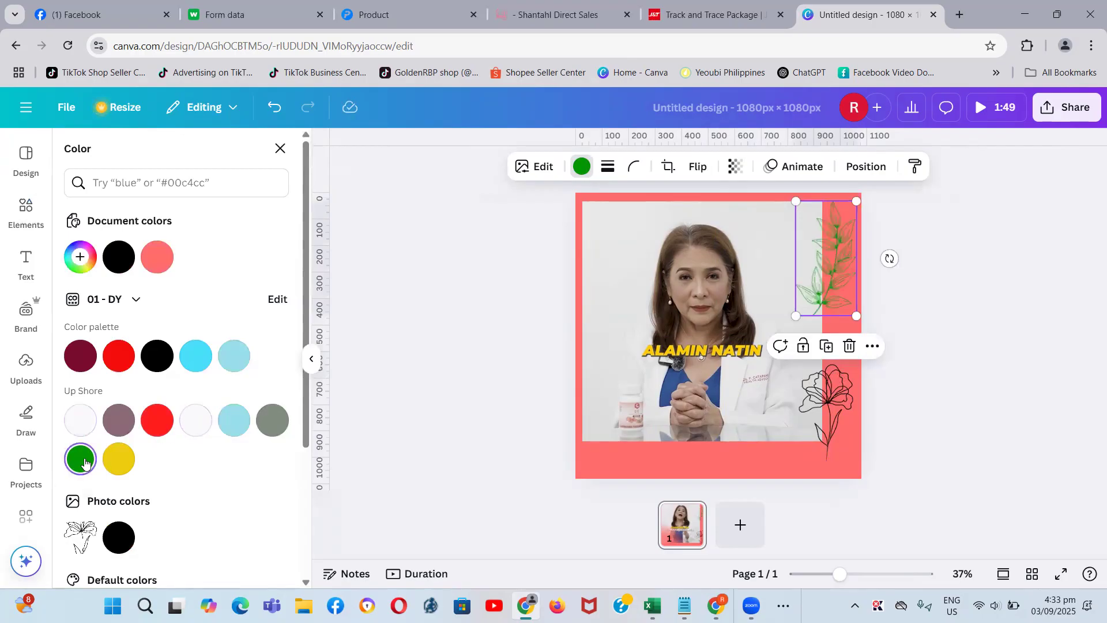
{"action": "left_click", "coordinate": [123, 455]}
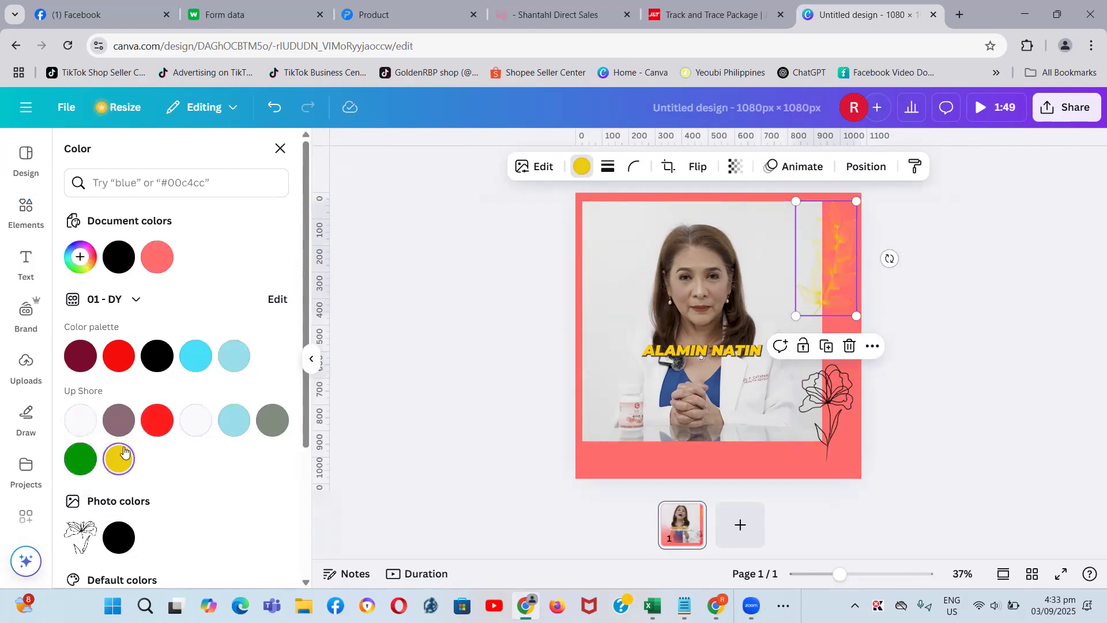
{"action": "left_click", "coordinate": [80, 459]}
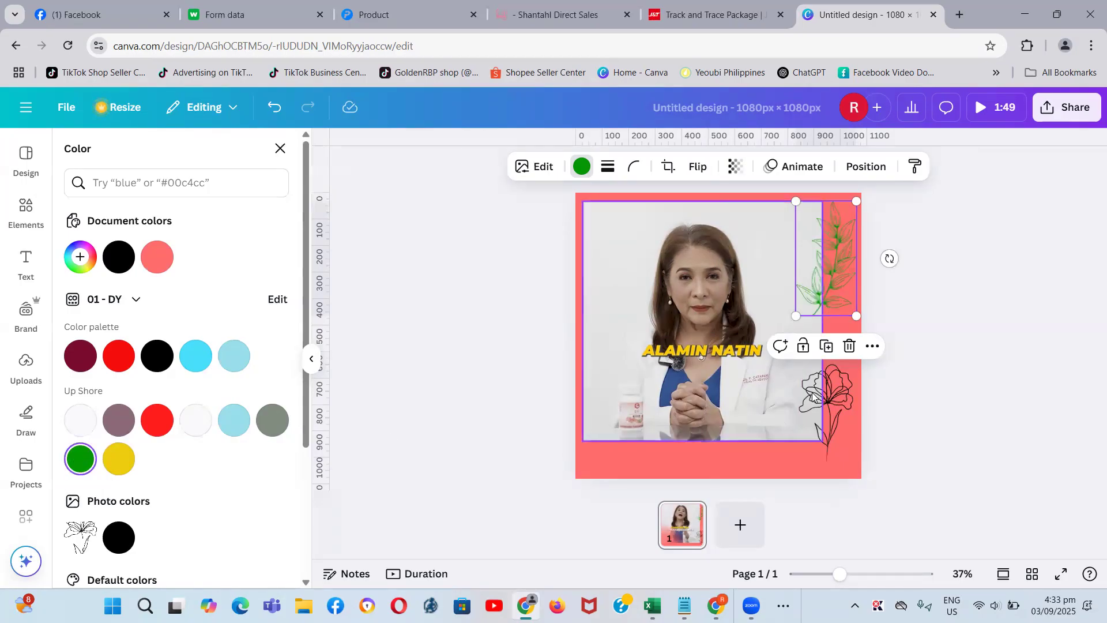
Move the outlined flower up and against the page's right edge, just below the green leaf stem
{"action": "left_click", "coordinate": [827, 407]}
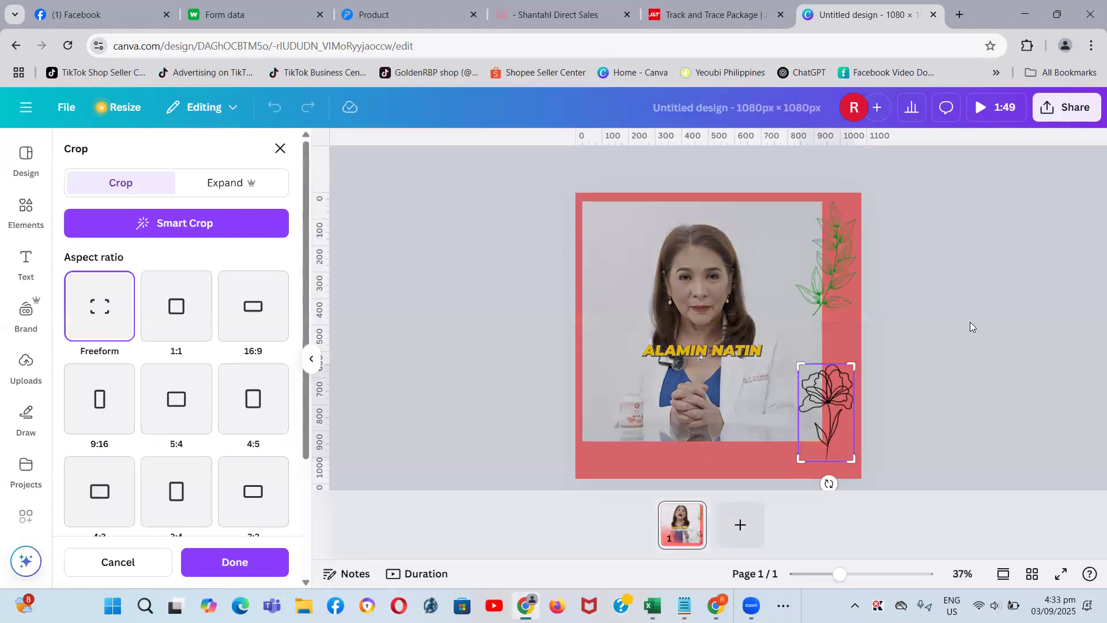
{"action": "left_click", "coordinate": [970, 326]}
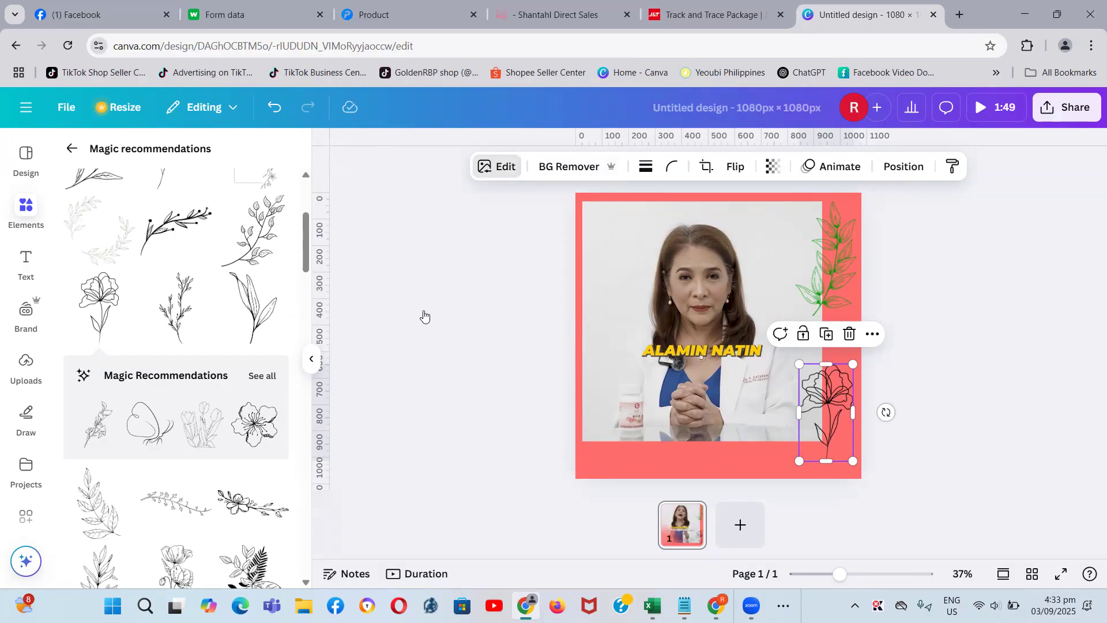
{"action": "left_click", "coordinate": [754, 294]}
{"action": "left_click_drag", "start_coordinate": [843, 402], "coordinate": [844, 363]}
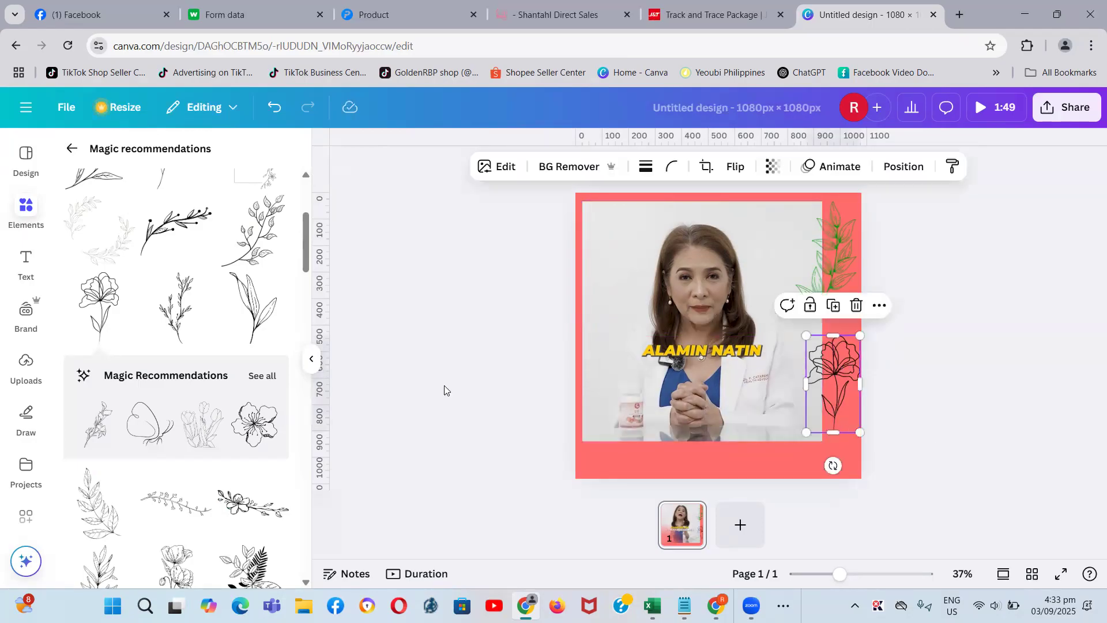
Look through the recommended and recently used graphics, and search the graphics for "leaves border"
{"action": "scroll", "coordinate": [219, 421], "scroll_direction": "down", "scroll_amount": 3}
{"action": "scroll", "coordinate": [220, 421], "scroll_direction": "up", "scroll_amount": 5}
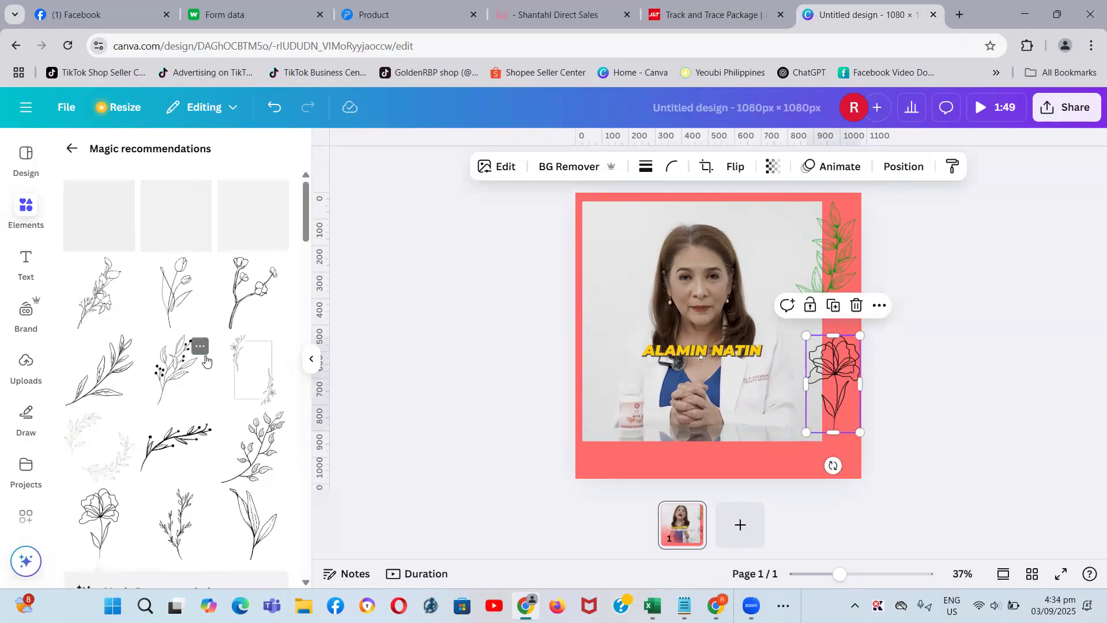
{"action": "left_click", "coordinate": [71, 148]}
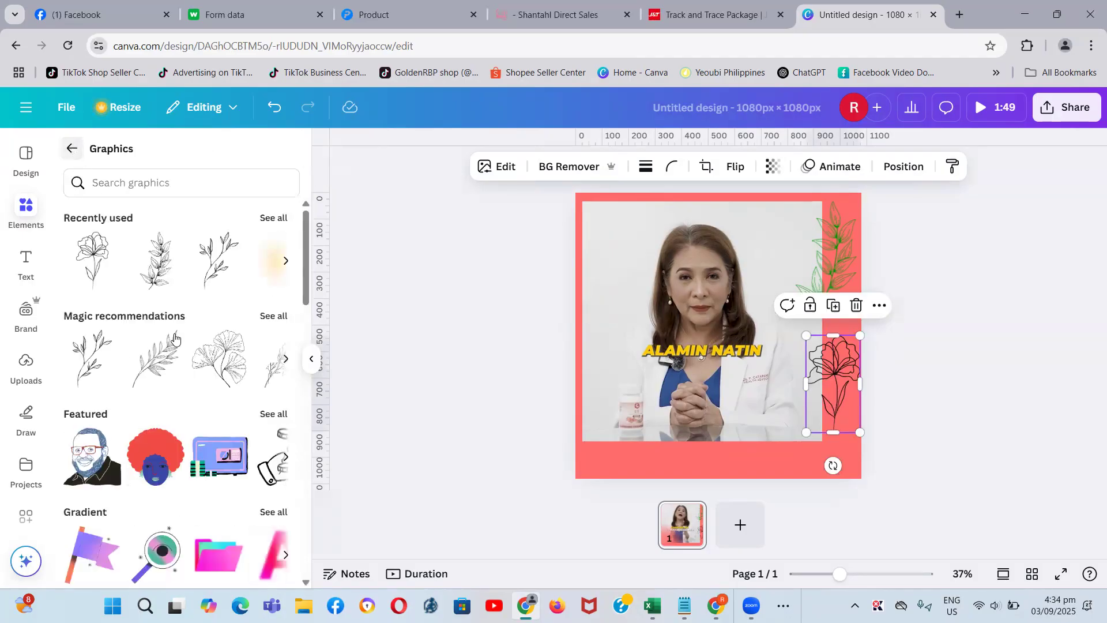
{"action": "left_click", "coordinate": [275, 259]}
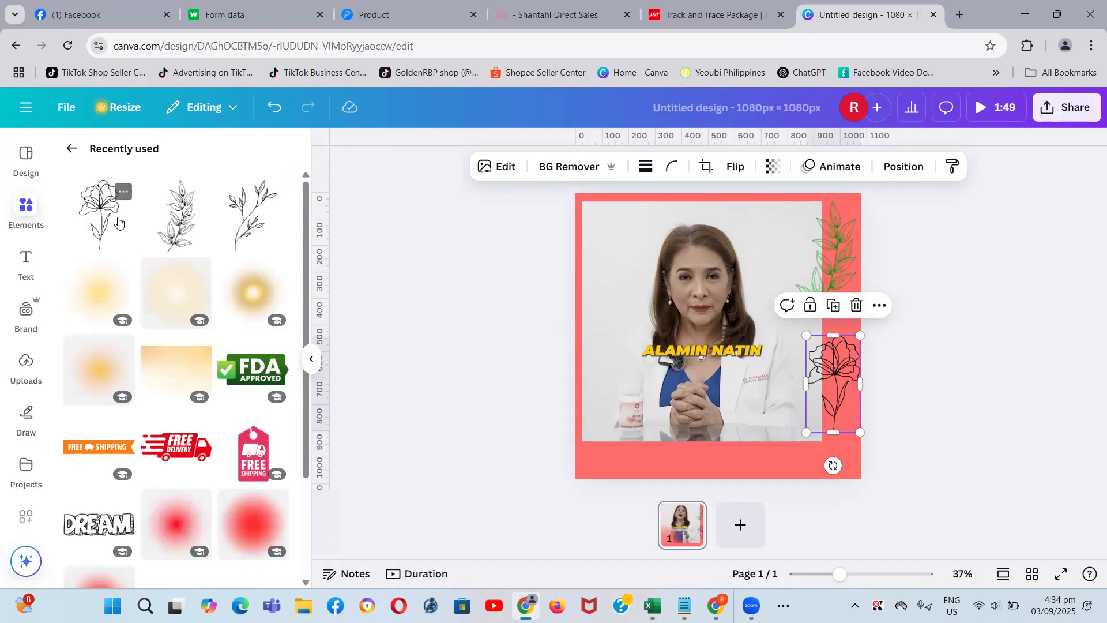
{"action": "left_click", "coordinate": [71, 148]}
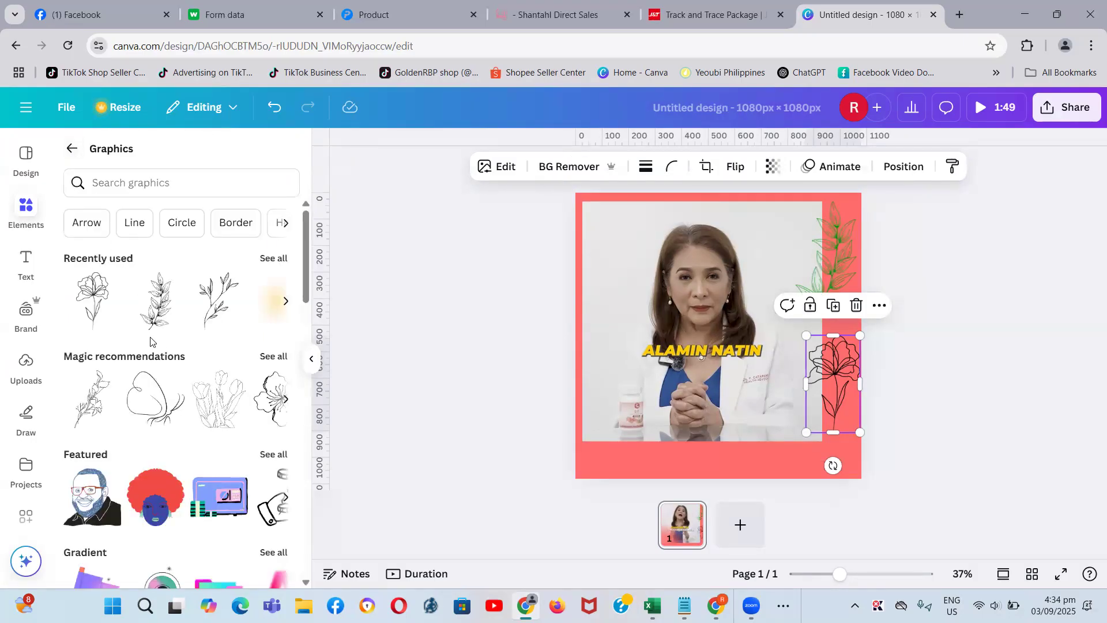
{"action": "left_click", "coordinate": [187, 181]}
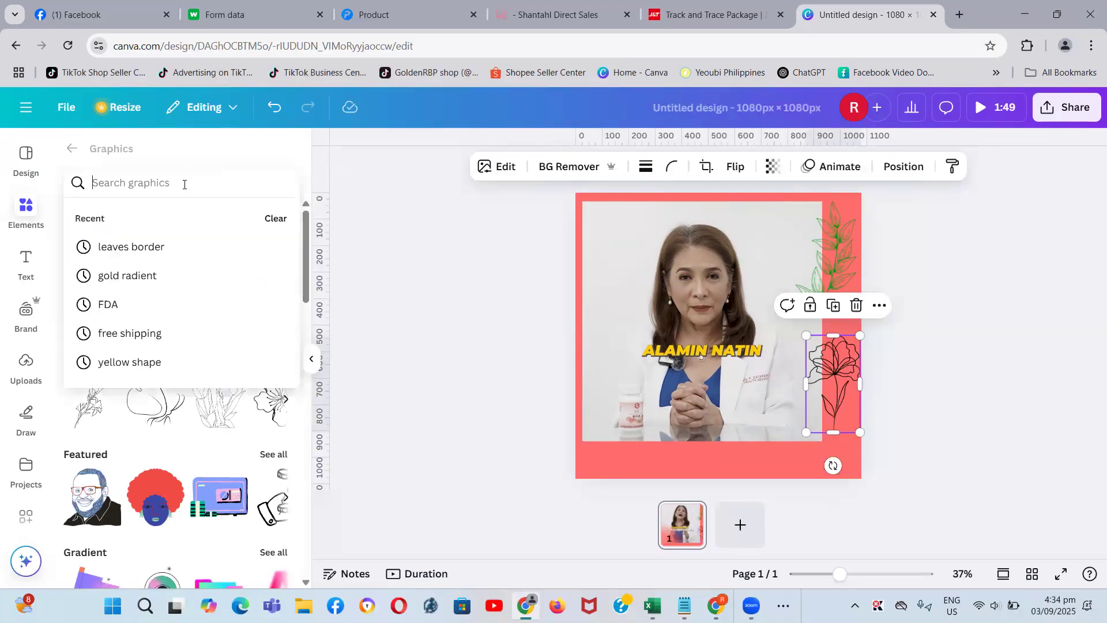
{"action": "left_click", "coordinate": [145, 248]}
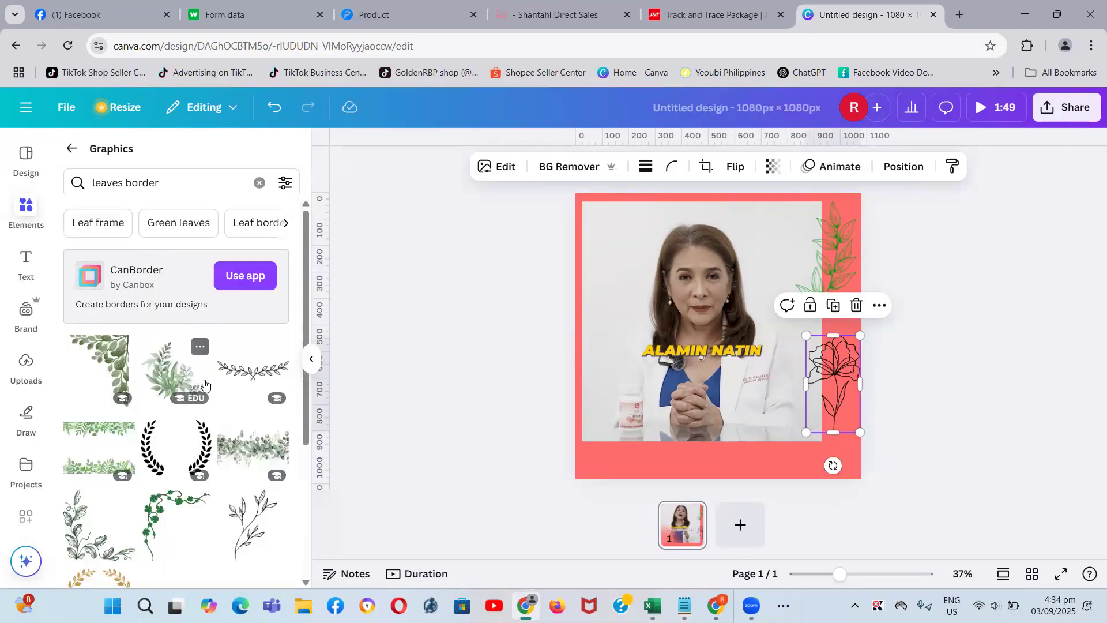
Delete the outlined flower from the page's right edge
{"action": "scroll", "coordinate": [205, 393], "scroll_direction": "down", "scroll_amount": 1}
{"action": "left_click_drag", "start_coordinate": [833, 376], "coordinate": [826, 395]}
{"action": "key", "text": "Delete"}
Add the green tropical leaf corner graphic, flip it horizontally and fit it into the page's lower-right corner
{"action": "scroll", "coordinate": [227, 411], "scroll_direction": "down", "scroll_amount": 4}
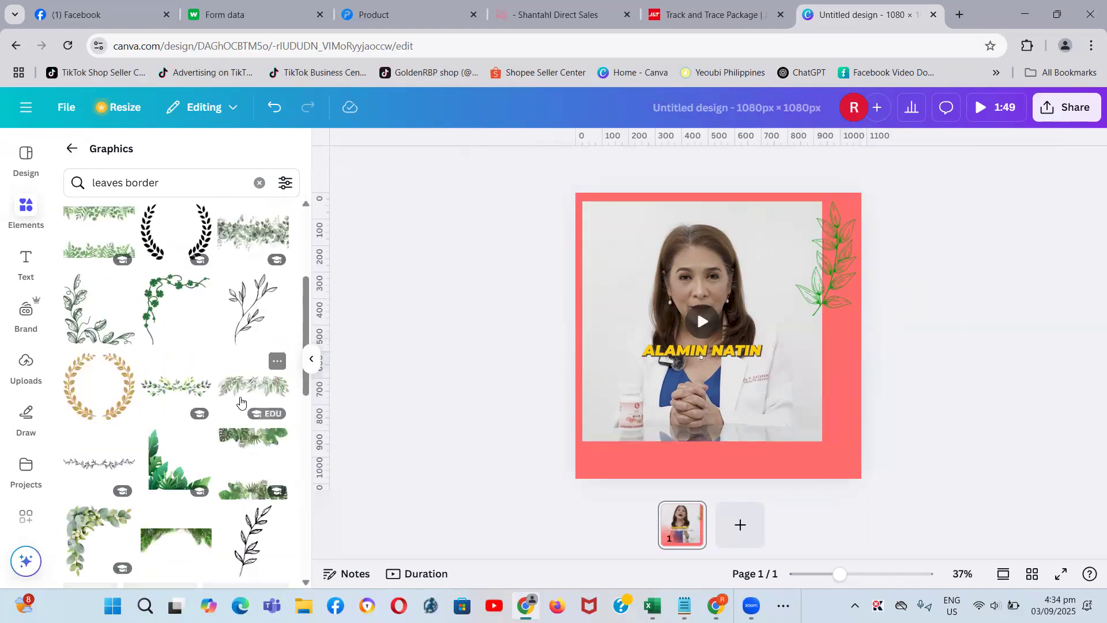
{"action": "scroll", "coordinate": [227, 411], "scroll_direction": "down", "scroll_amount": 2}
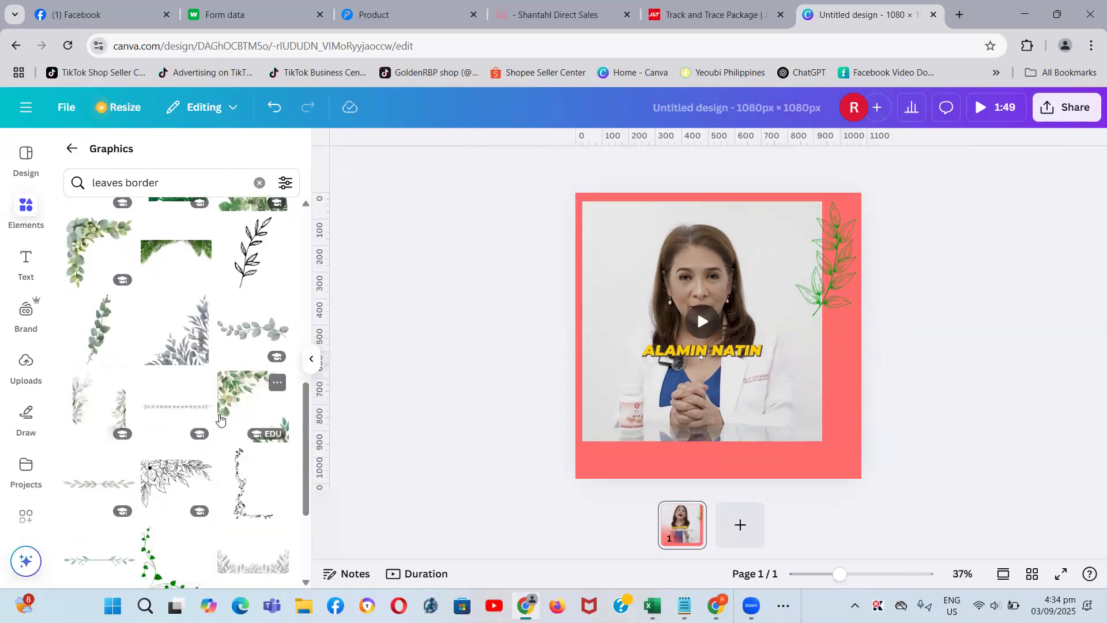
{"action": "scroll", "coordinate": [216, 419], "scroll_direction": "up", "scroll_amount": 1}
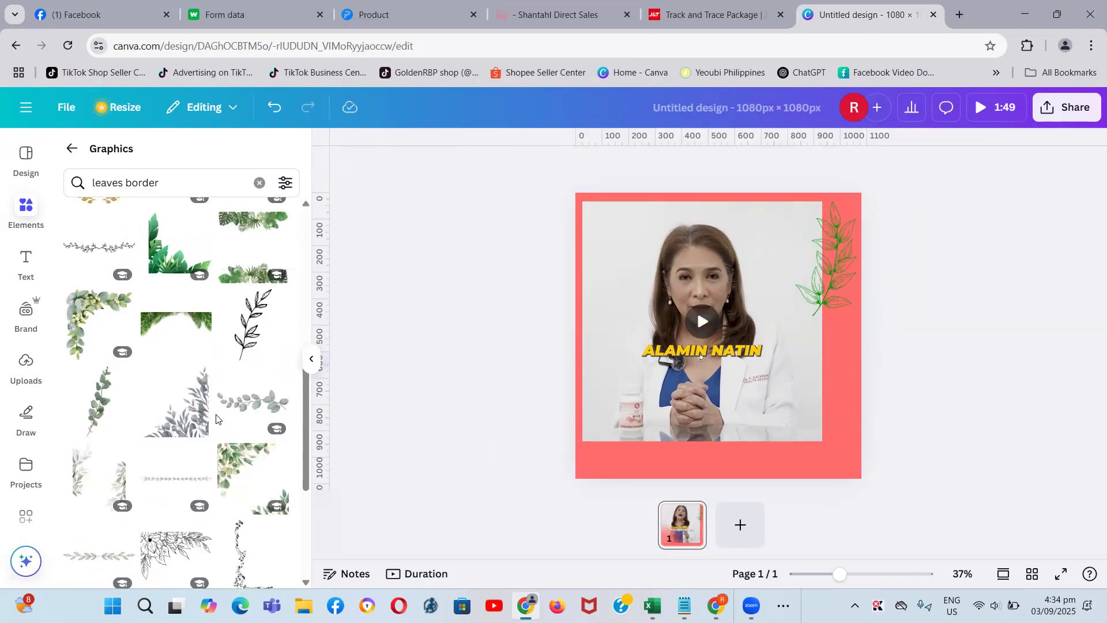
{"action": "scroll", "coordinate": [217, 419], "scroll_direction": "up", "scroll_amount": 1}
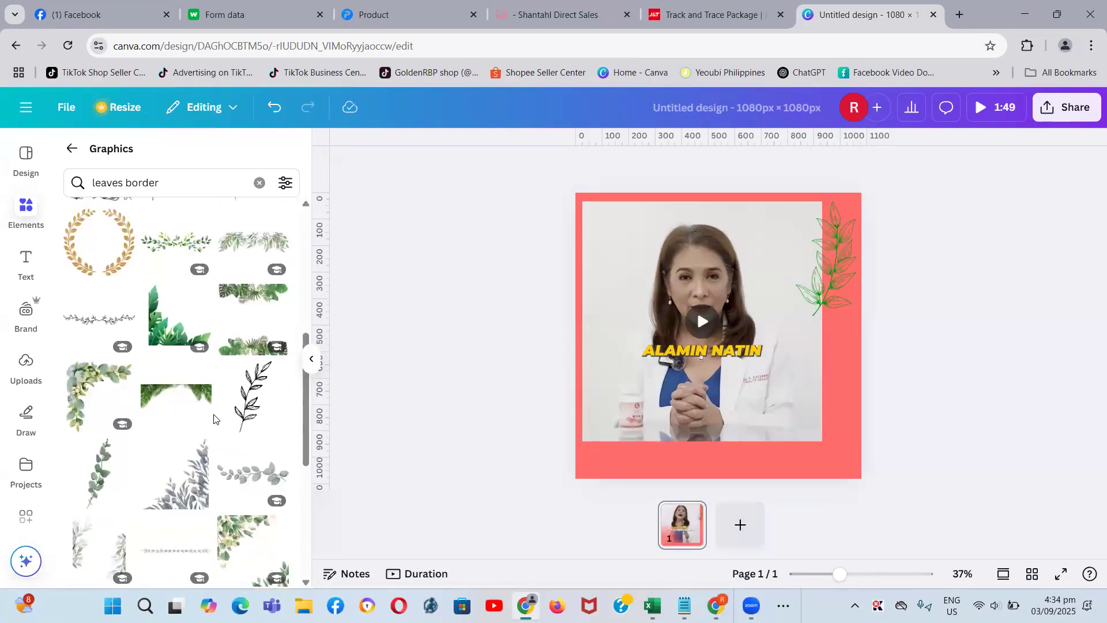
{"action": "left_click", "coordinate": [163, 341]}
{"action": "left_click_drag", "start_coordinate": [692, 351], "coordinate": [754, 407]}
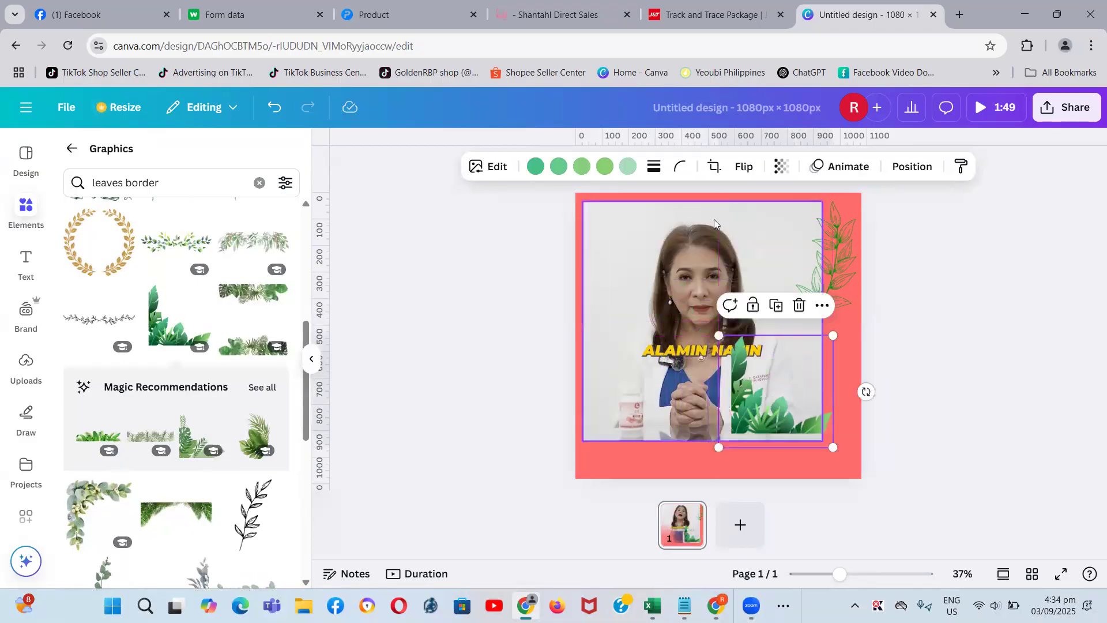
{"action": "left_click", "coordinate": [743, 168]}
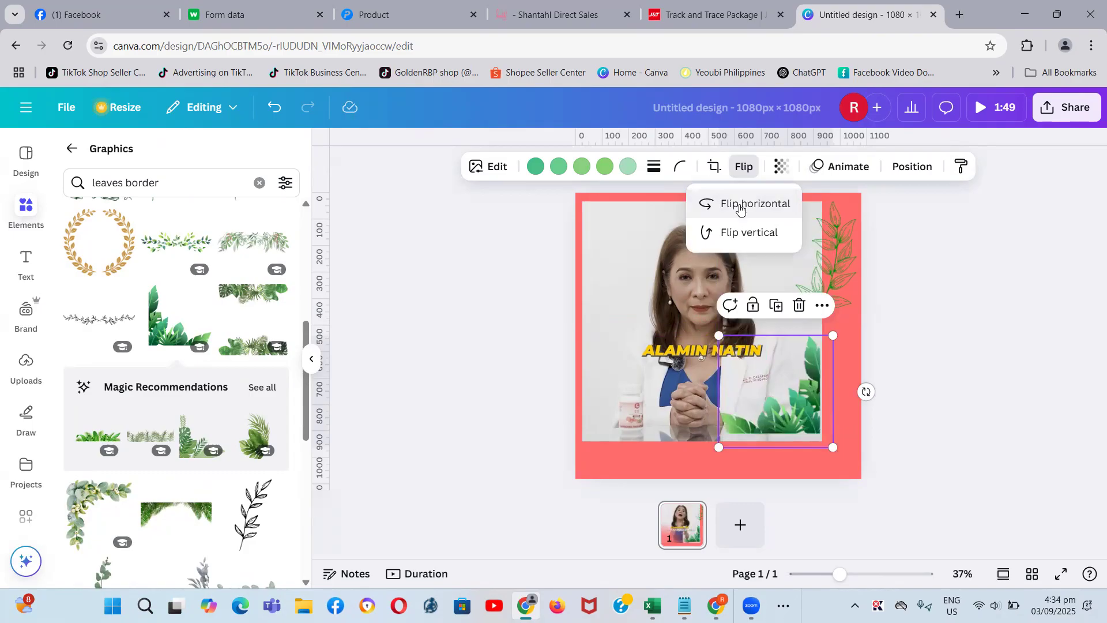
{"action": "left_click", "coordinate": [742, 204]}
{"action": "left_click_drag", "start_coordinate": [783, 409], "coordinate": [822, 450]}
Delete the green outlined leaf stem from the page's upper-right corner and shift the video slightly down and right
{"action": "left_click", "coordinate": [838, 263]}
{"action": "left_click_drag", "start_coordinate": [837, 263], "coordinate": [843, 285]}
{"action": "scroll", "coordinate": [177, 358], "scroll_direction": "down", "scroll_amount": 2}
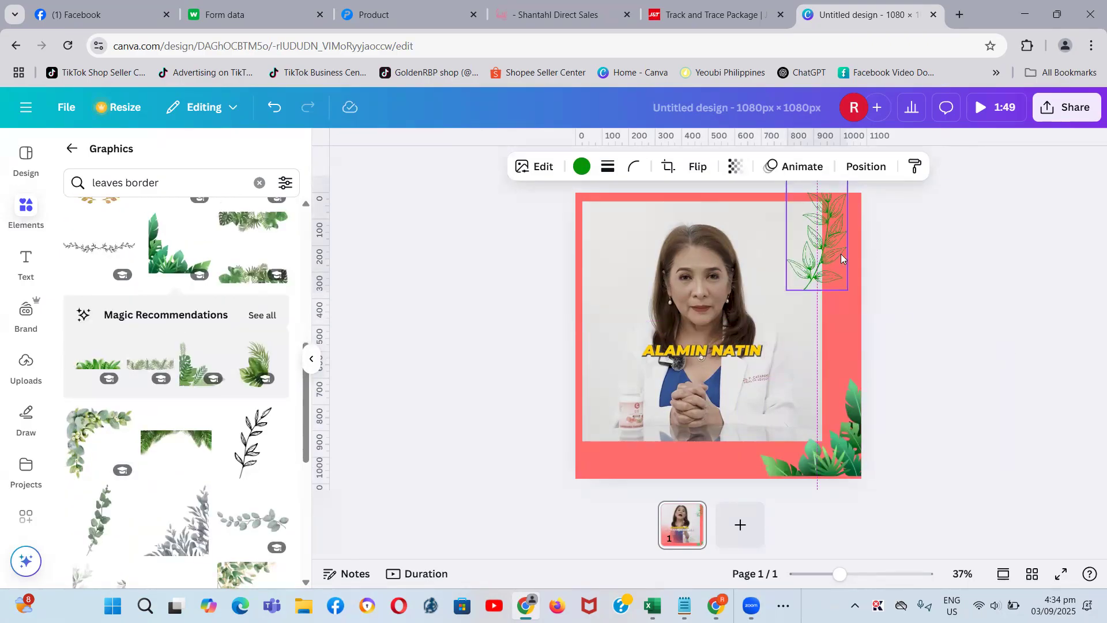
{"action": "key", "text": "Delete"}
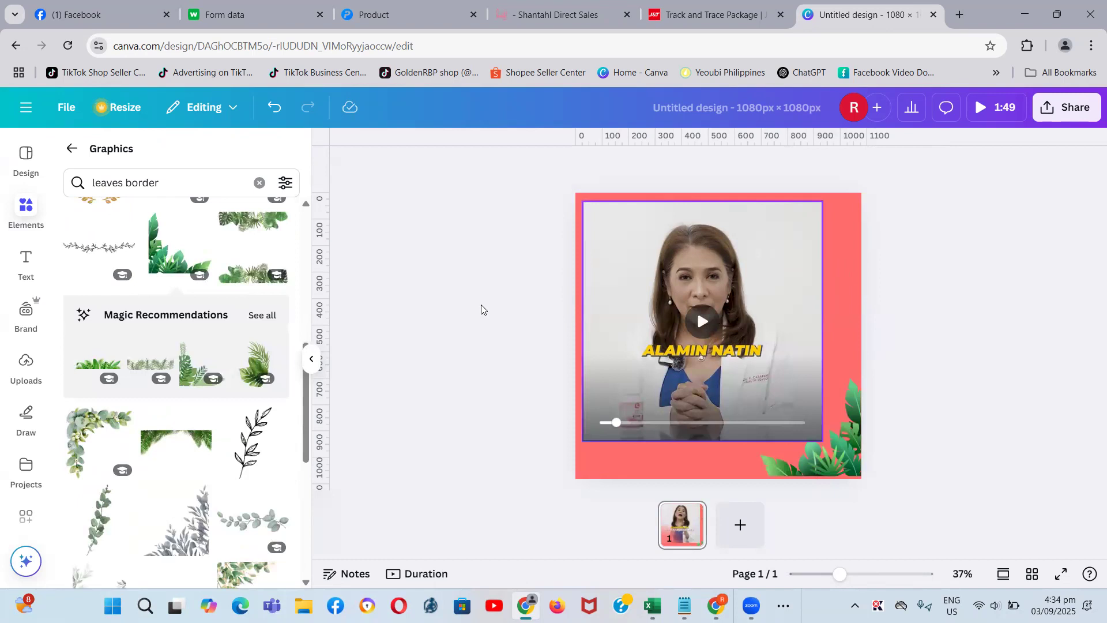
{"action": "mouse_move", "coordinate": [782, 260]}
{"action": "left_mouse_down"}
{"action": "mouse_move", "coordinate": [806, 289]}
{"action": "mouse_move", "coordinate": [777, 264]}
{"action": "left_mouse_up"}
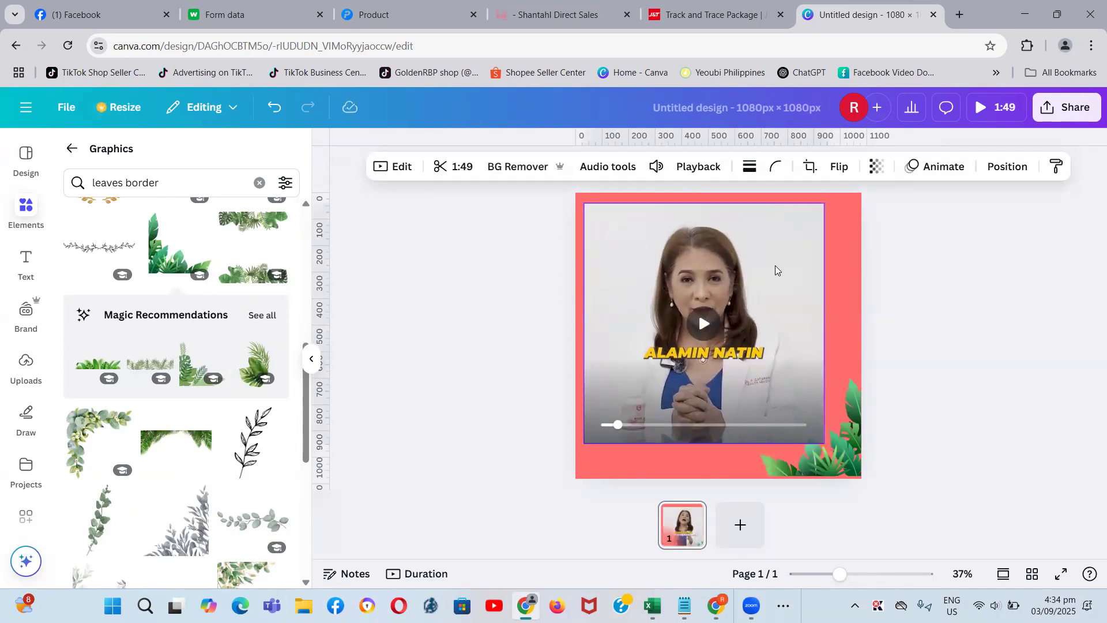
Change the page background to the stronger red #FF4B4B
{"action": "left_click", "coordinate": [845, 231]}
{"action": "left_click", "coordinate": [646, 166]}
{"action": "left_click", "coordinate": [80, 258]}
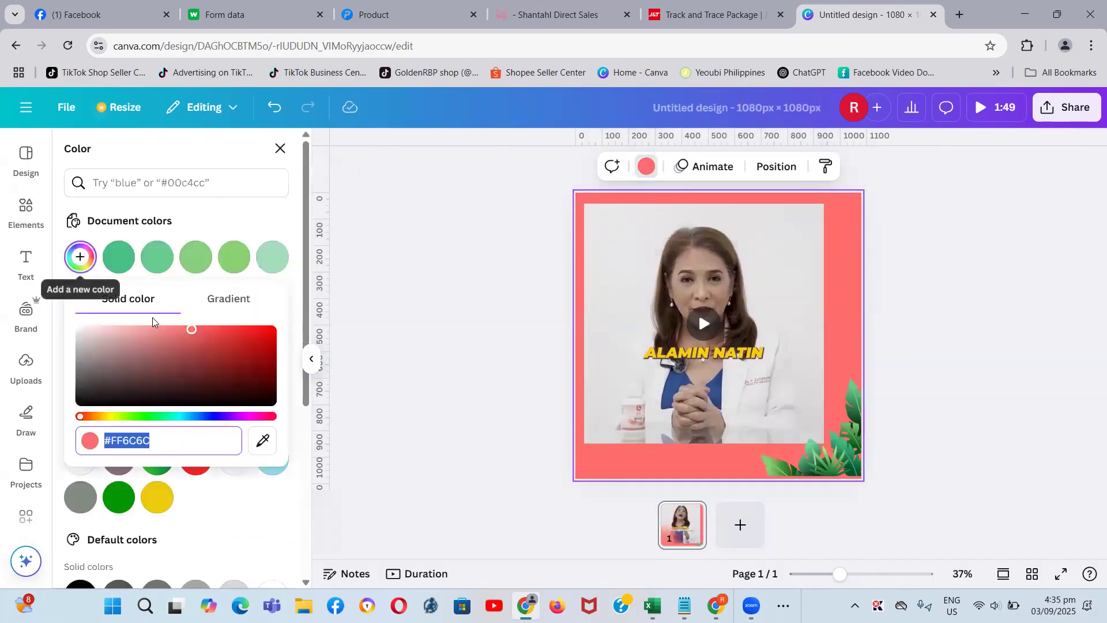
{"action": "left_click_drag", "start_coordinate": [192, 329], "coordinate": [218, 315]}
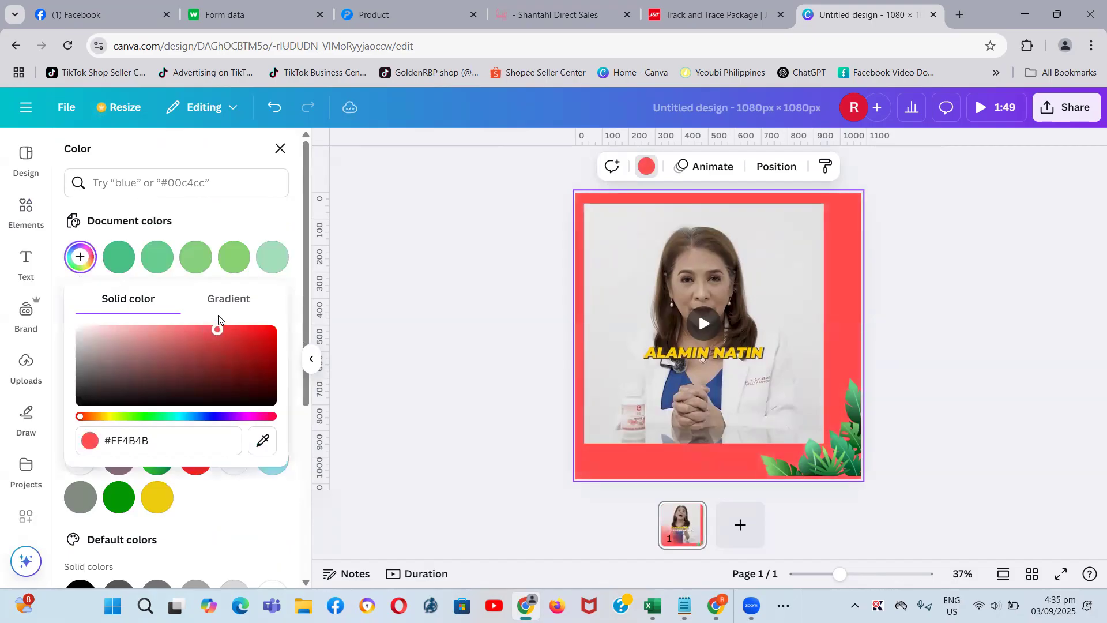
{"action": "left_click", "coordinate": [925, 206]}
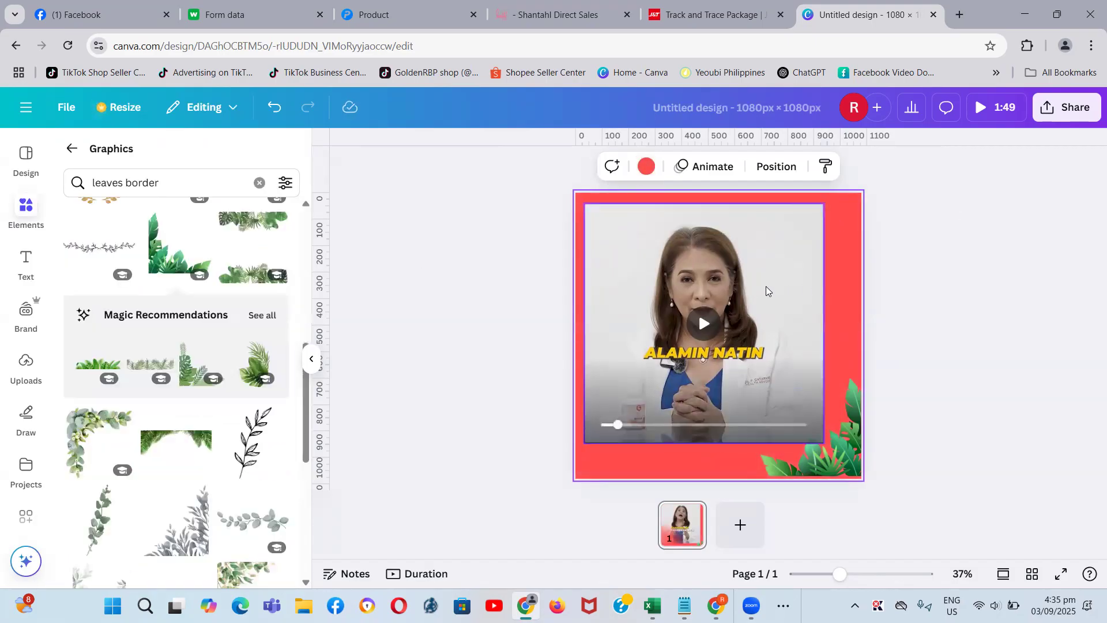
Nudge the video slightly up and left to realign it near the page's upper-left corner
{"action": "left_click", "coordinate": [766, 286]}
{"action": "key", "text": "Left"}
{"action": "key", "text": "Left"}
{"action": "key", "text": "Up"}
{"action": "key", "text": "Up"}
{"action": "key", "text": "Up"}
{"action": "key", "text": "Up"}
{"action": "key", "text": "Up"}
{"action": "key", "text": "Up"}
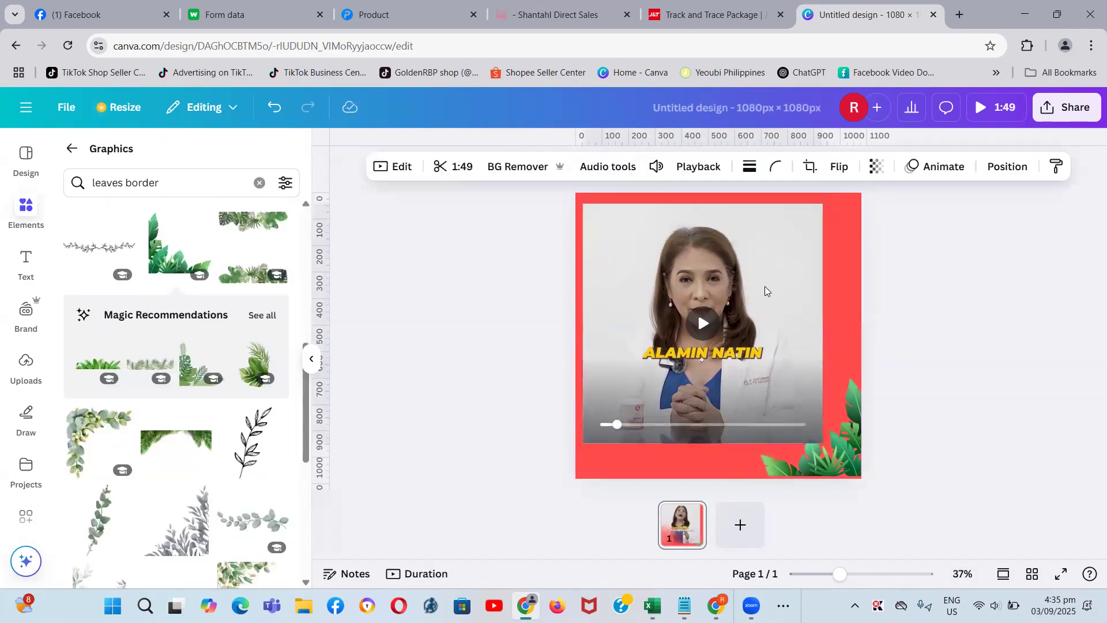
{"action": "key", "text": "Up"}
{"action": "key", "text": "Left"}
{"action": "key", "text": "Left"}
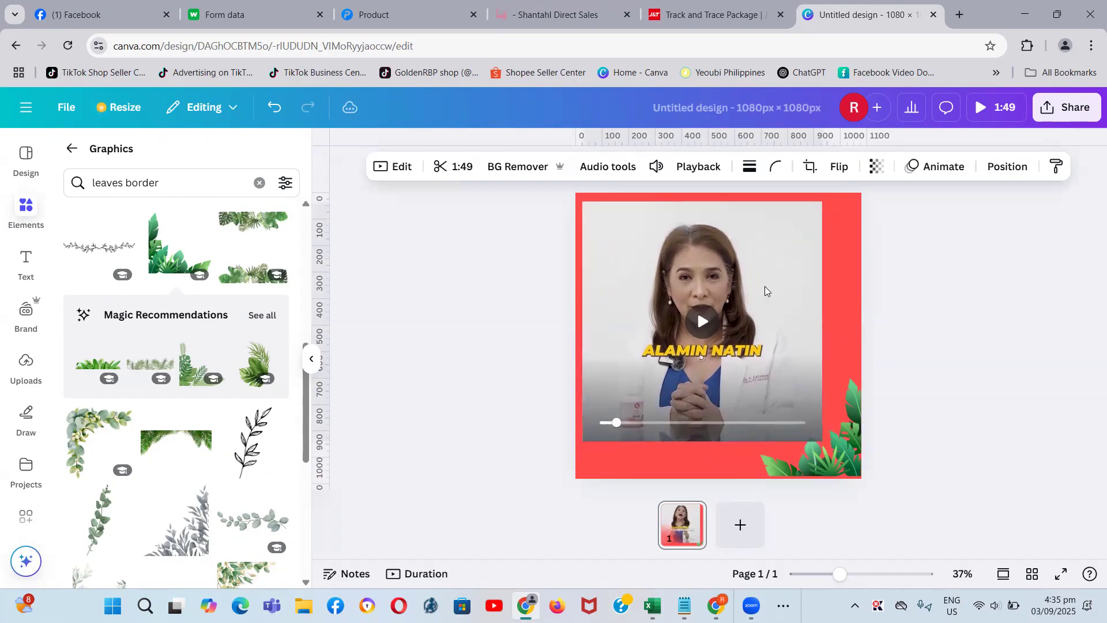
Fine-tune the video's position with two small nudges up and one to the left
{"action": "key", "text": "Up"}
{"action": "key", "text": "Up"}
{"action": "left_click", "coordinate": [551, 314]}
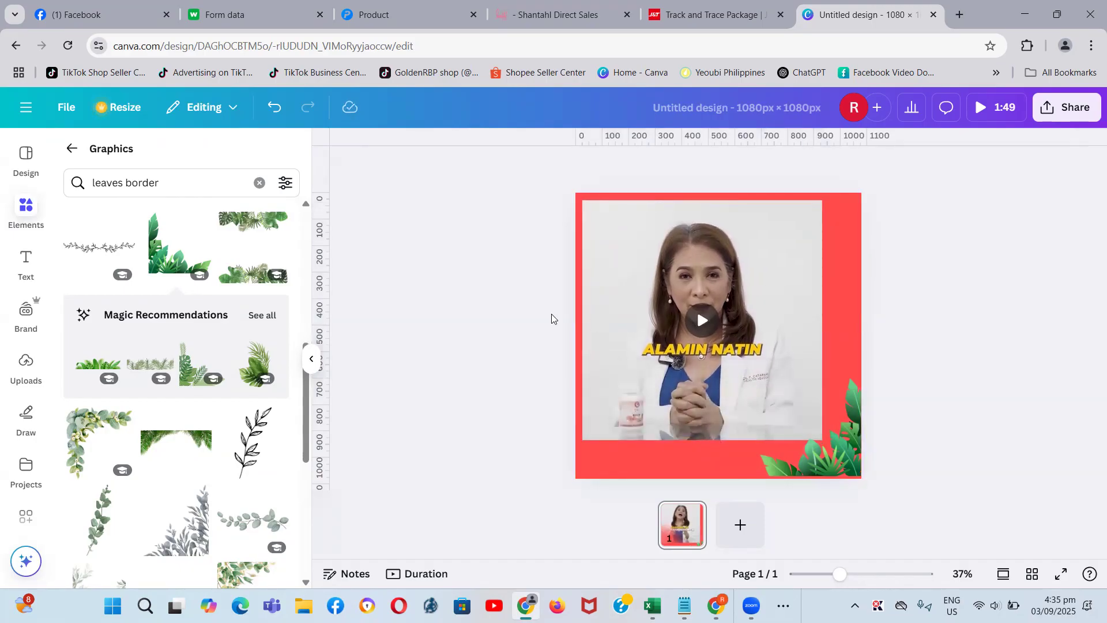
{"action": "left_click", "coordinate": [793, 258]}
{"action": "key", "text": "Left"}
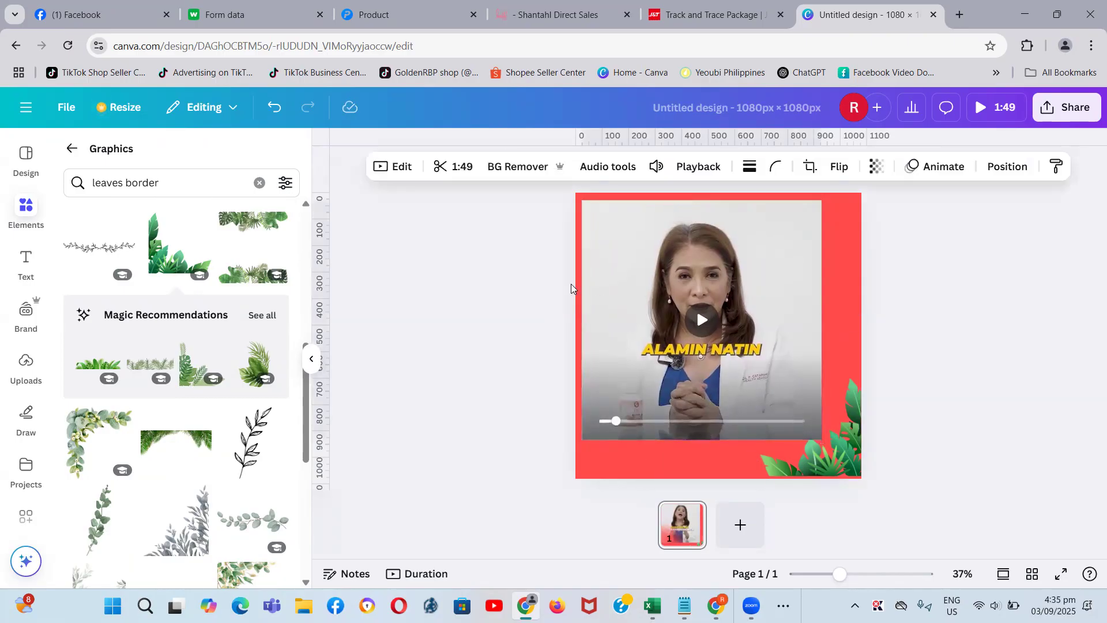
{"action": "left_click", "coordinate": [957, 299]}
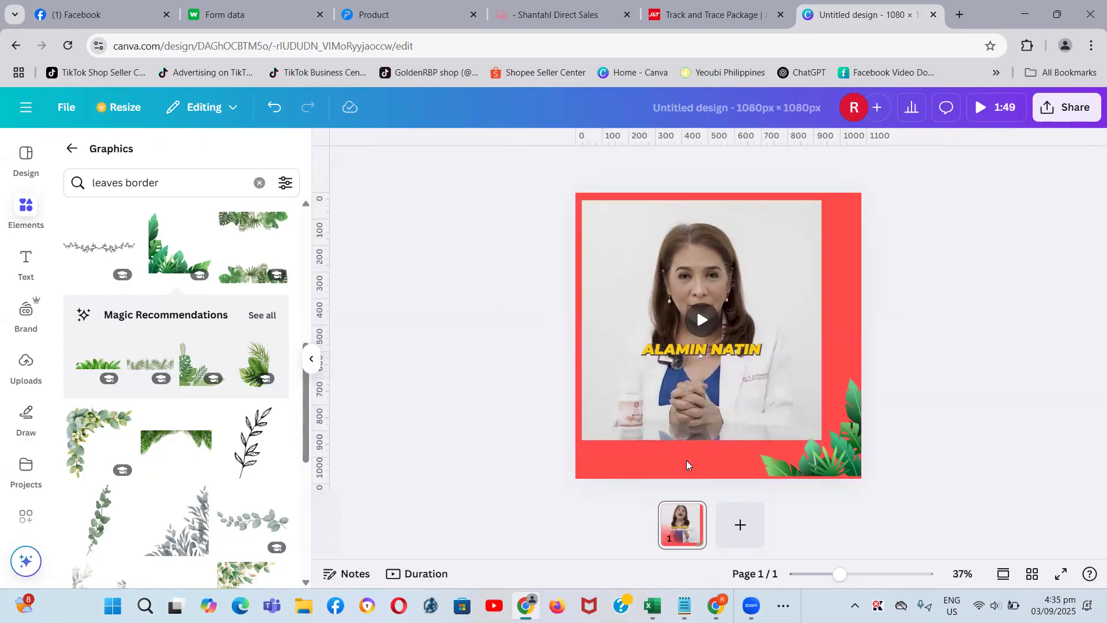
{"action": "left_click", "coordinate": [828, 459]}
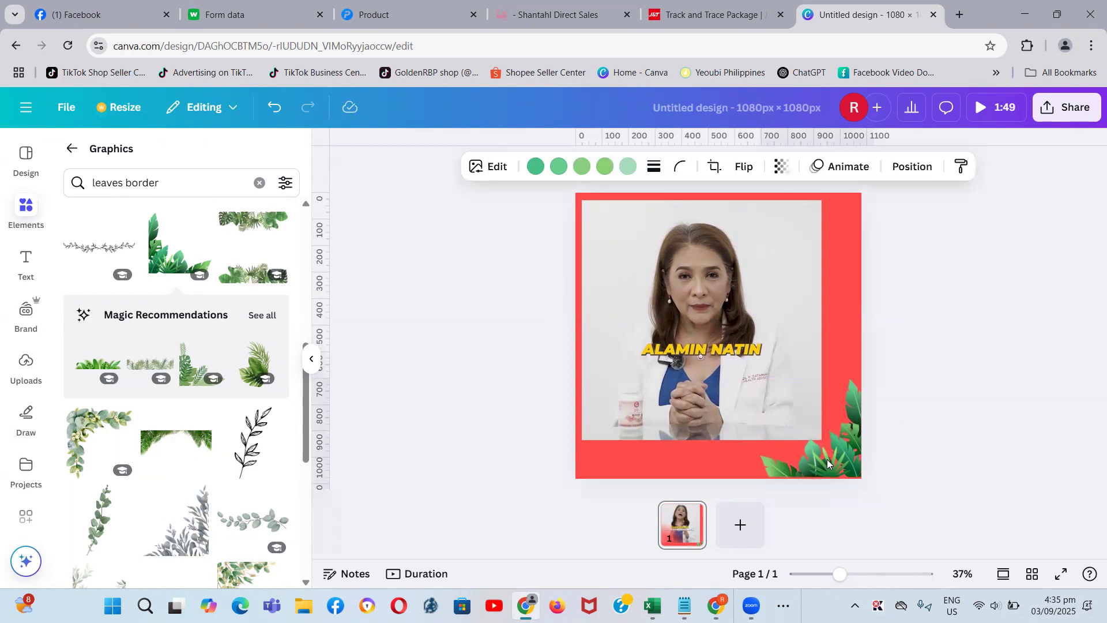
{"action": "left_click", "coordinate": [484, 410]}
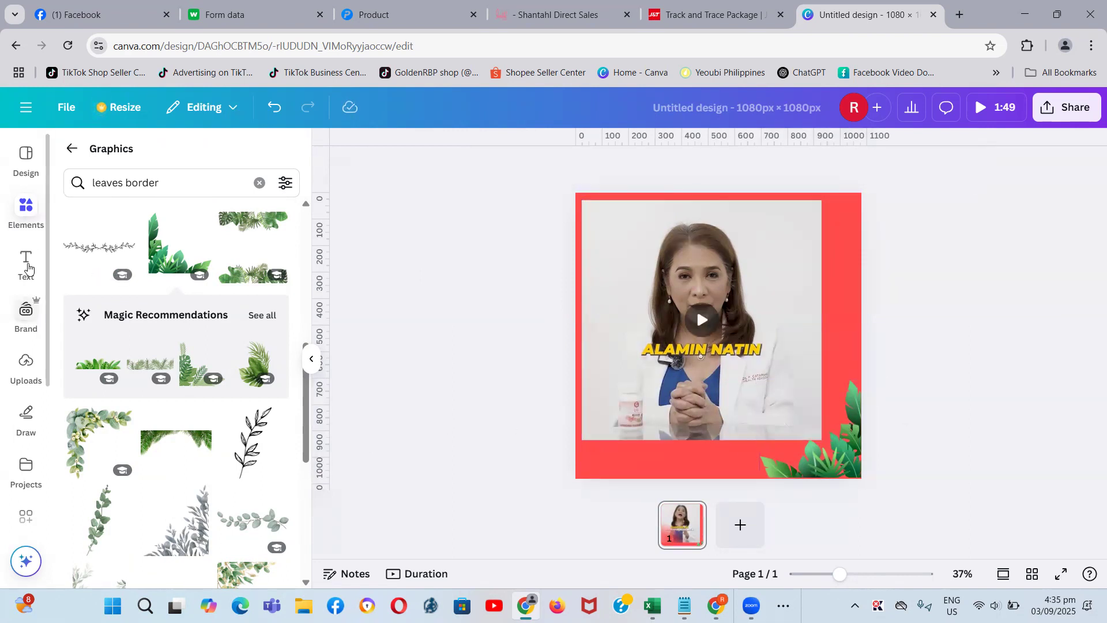
Search the graphics for "FDA" and add the green FDA Approved badge with the check mark to the page
{"action": "left_click", "coordinate": [27, 212]}
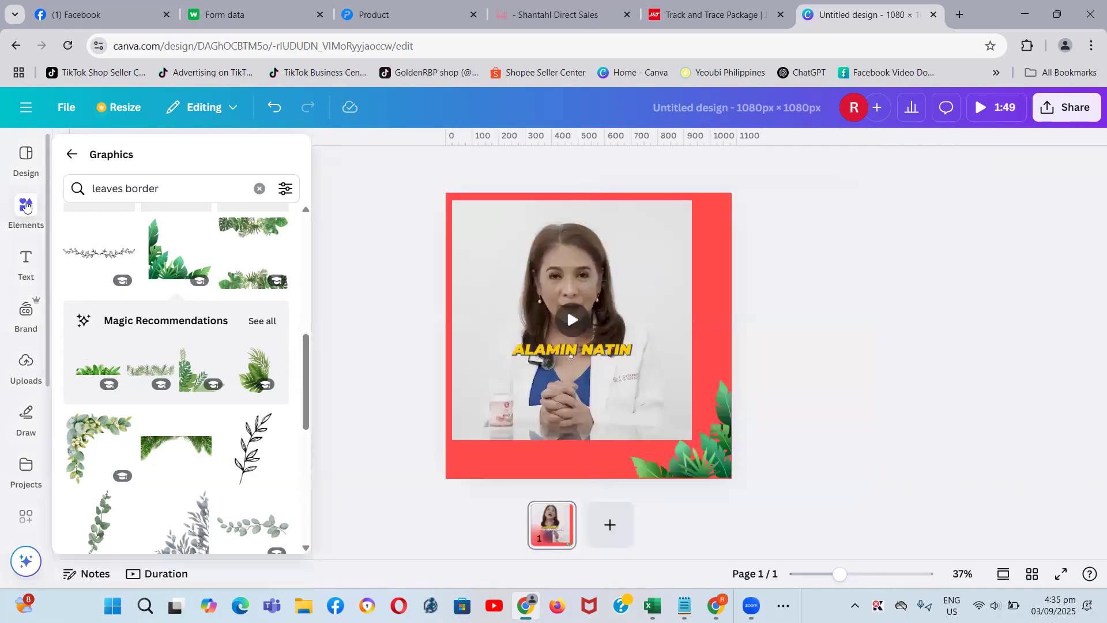
{"action": "left_click_drag", "start_coordinate": [173, 185], "coordinate": [48, 188]}
{"action": "key", "text": "BackSpace"}
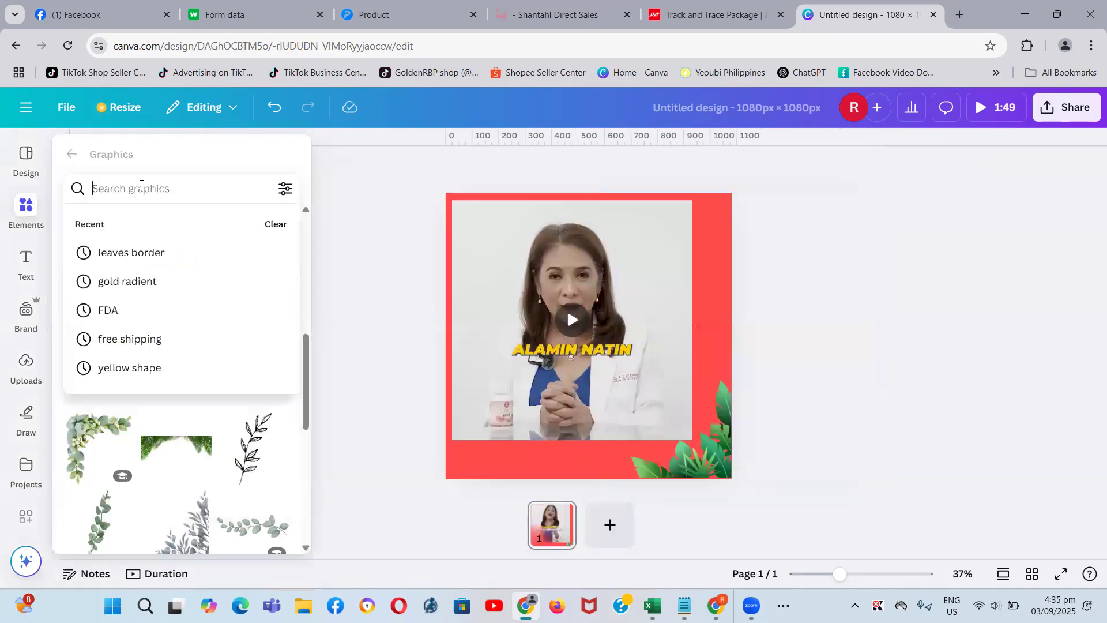
{"action": "left_click", "coordinate": [157, 196]}
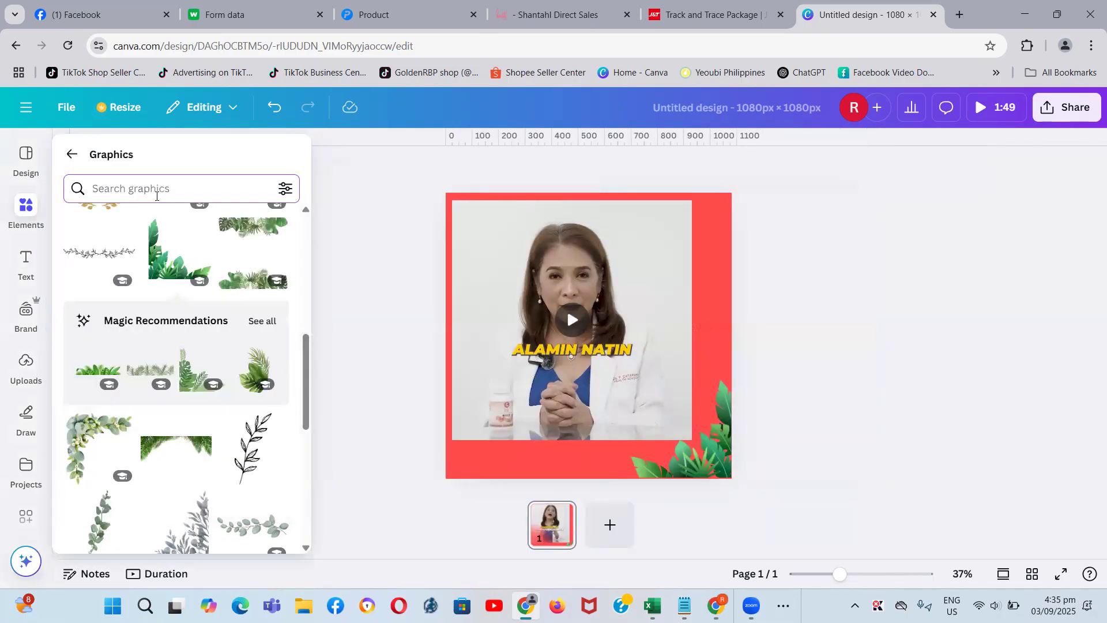
{"action": "type", "text": "fda"}
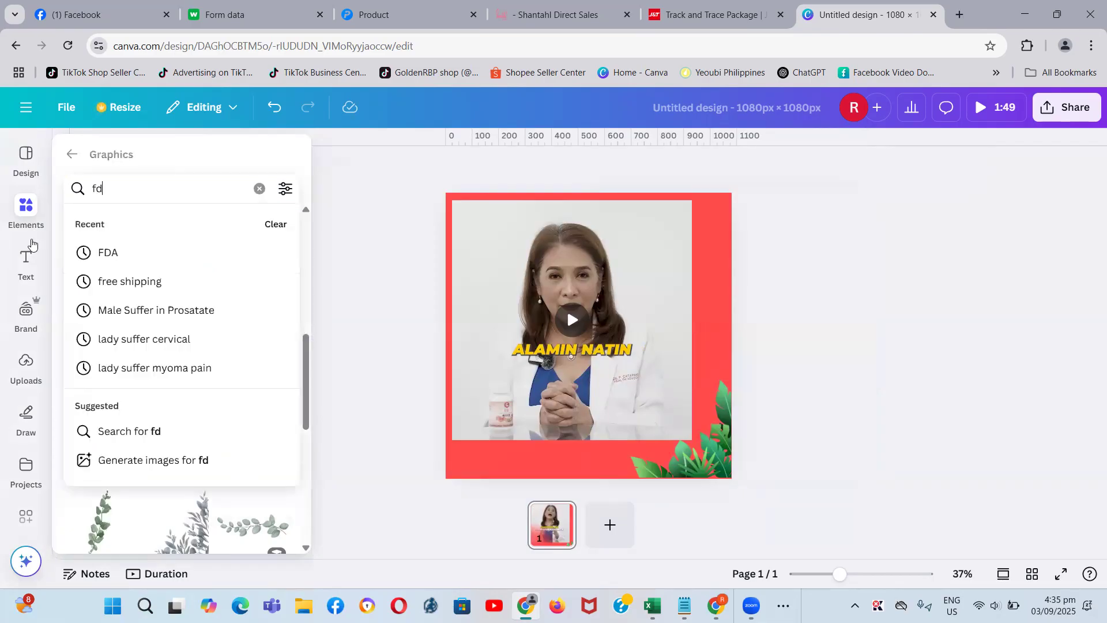
{"action": "left_click", "coordinate": [127, 255]}
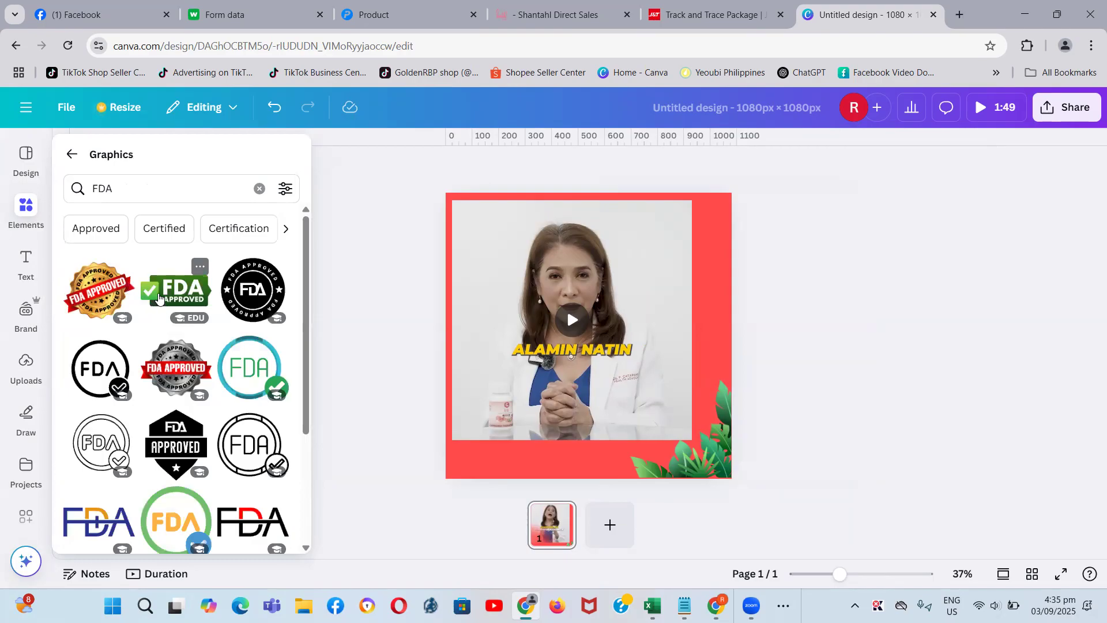
{"action": "left_click", "coordinate": [160, 297]}
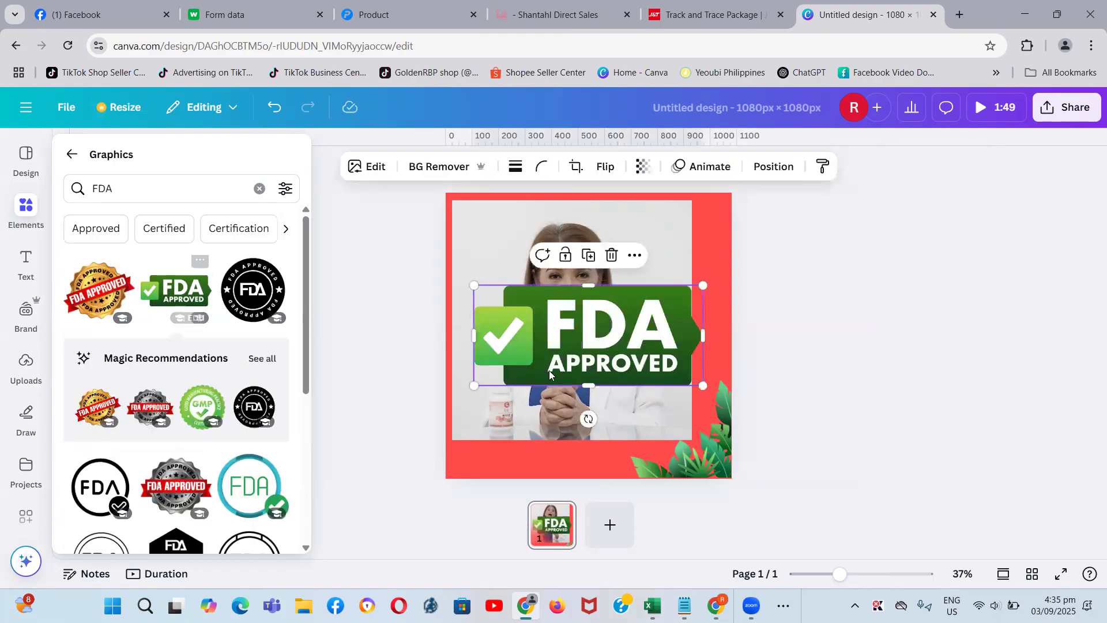
Shrink the FDA Approved badge and fit it into the page's upper-right corner, overlapping the video's edge
{"action": "left_click_drag", "start_coordinate": [472, 404], "coordinate": [695, 217]}
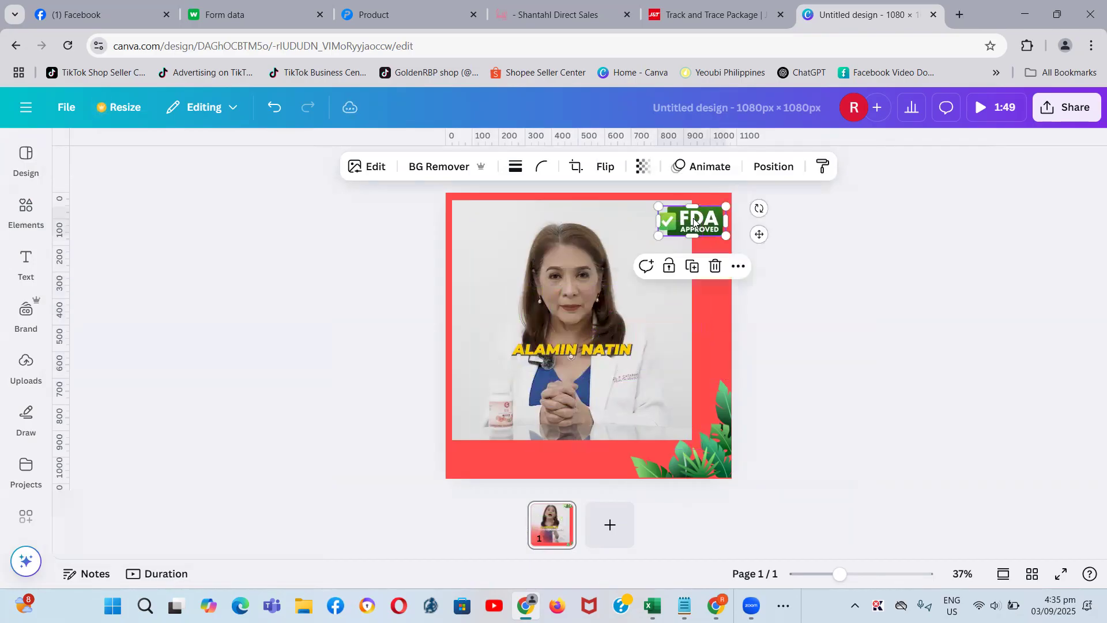
{"action": "key", "text": "Up"}
{"action": "key", "text": "Up"}
{"action": "key", "text": "Up"}
{"action": "key", "text": "Up"}
{"action": "key", "text": "Up"}
{"action": "key", "text": "Up"}
{"action": "key", "text": "Up"}
{"action": "key", "text": "Right"}
{"action": "key", "text": "Right"}
{"action": "key", "text": "Right"}
{"action": "key", "text": "Right"}
{"action": "key", "text": "Right"}
{"action": "key", "text": "Right"}
{"action": "key", "text": "Right"}
{"action": "key", "text": "Right"}
{"action": "key", "text": "Right"}
{"action": "key", "text": "Right"}
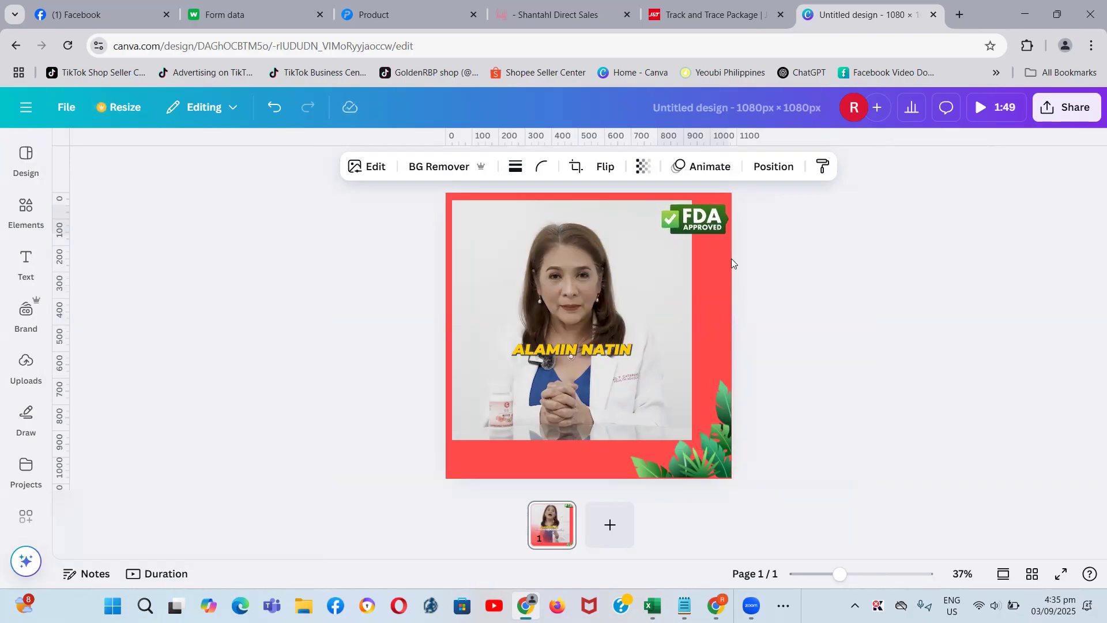
{"action": "left_click", "coordinate": [842, 245]}
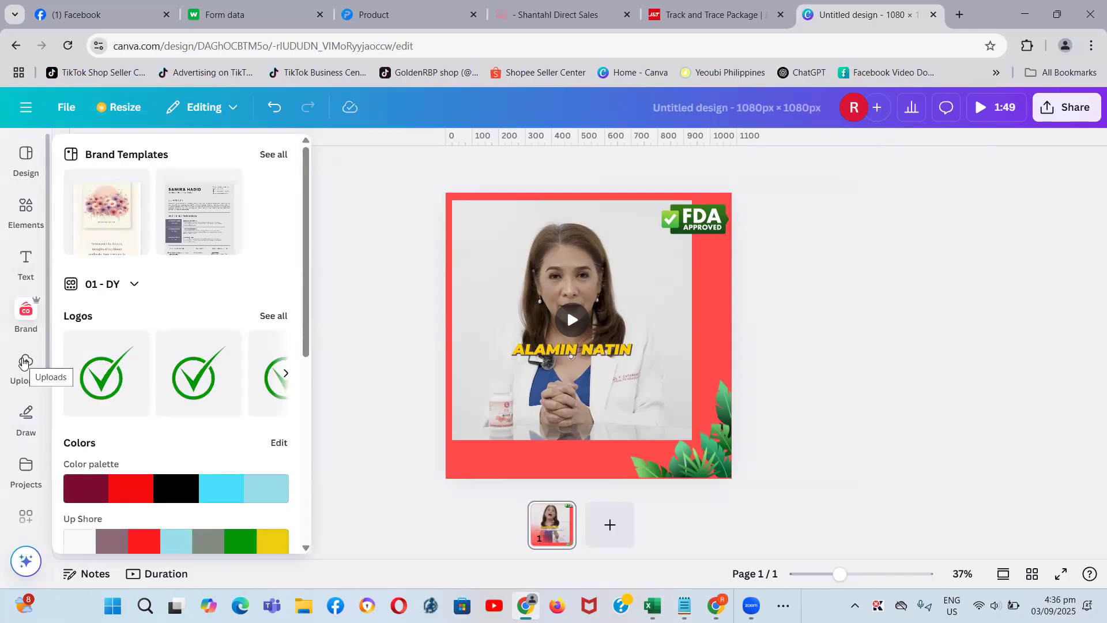
Search the graphics library for "free shipping" in place of the FDA search
{"action": "left_click", "coordinate": [23, 362]}
{"action": "left_click", "coordinate": [32, 229]}
{"action": "left_click", "coordinate": [153, 181]}
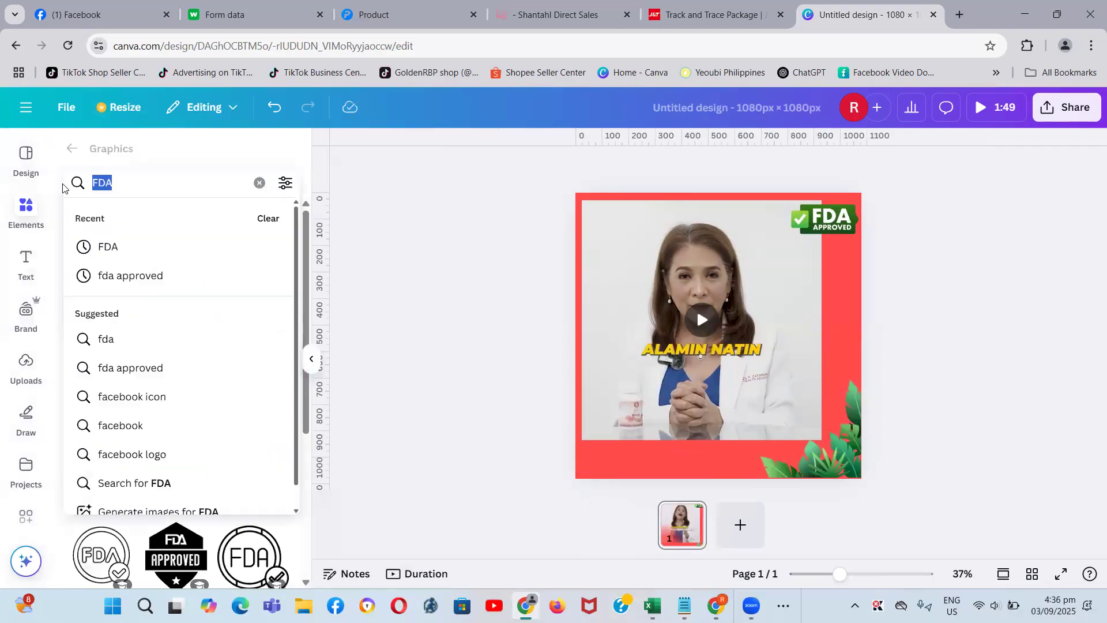
{"action": "key", "text": "BackSpace"}
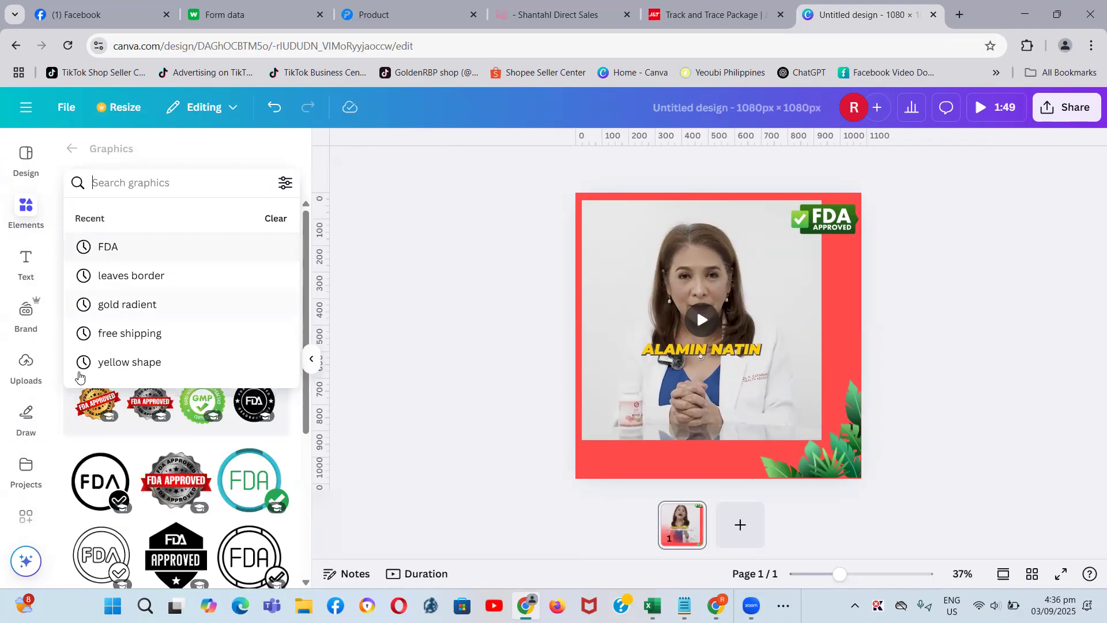
{"action": "type", "text": "free"}
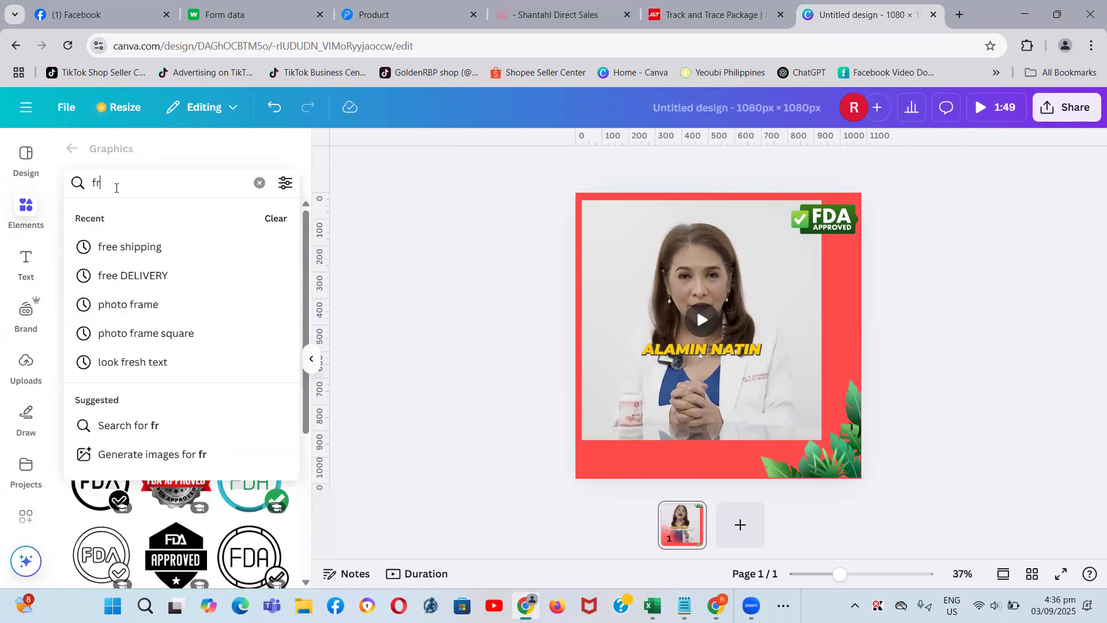
{"action": "left_click", "coordinate": [130, 252]}
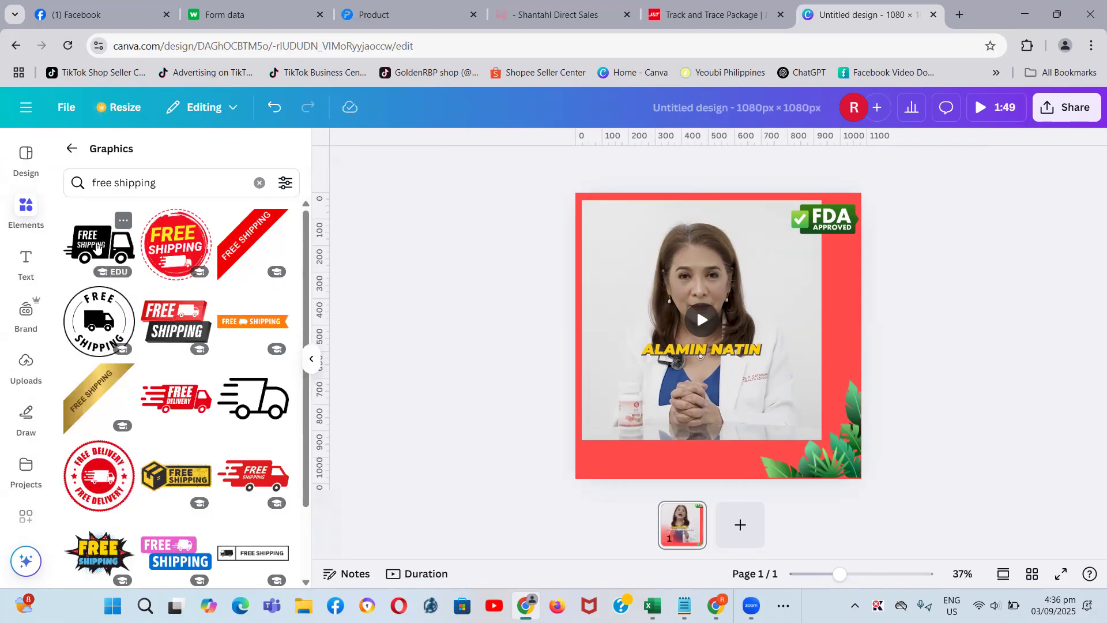
Place the black free shipping truck graphic over the video's lower edge and try it in red, yellow and green
{"action": "left_click", "coordinate": [96, 247]}
{"action": "left_click_drag", "start_coordinate": [744, 339], "coordinate": [736, 443]}
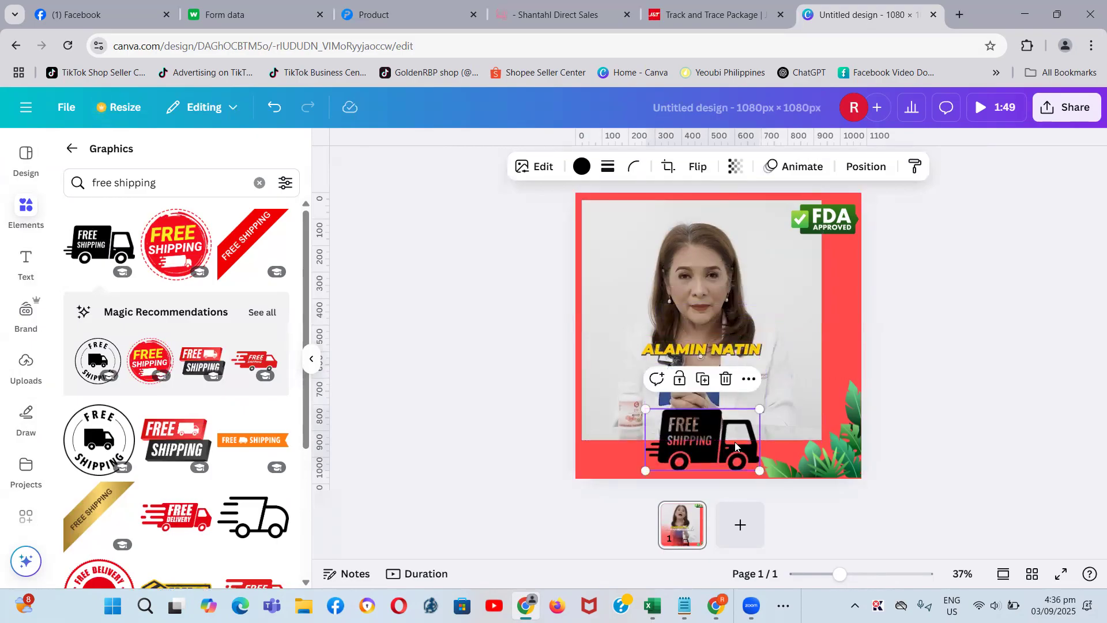
{"action": "left_click", "coordinate": [582, 167]}
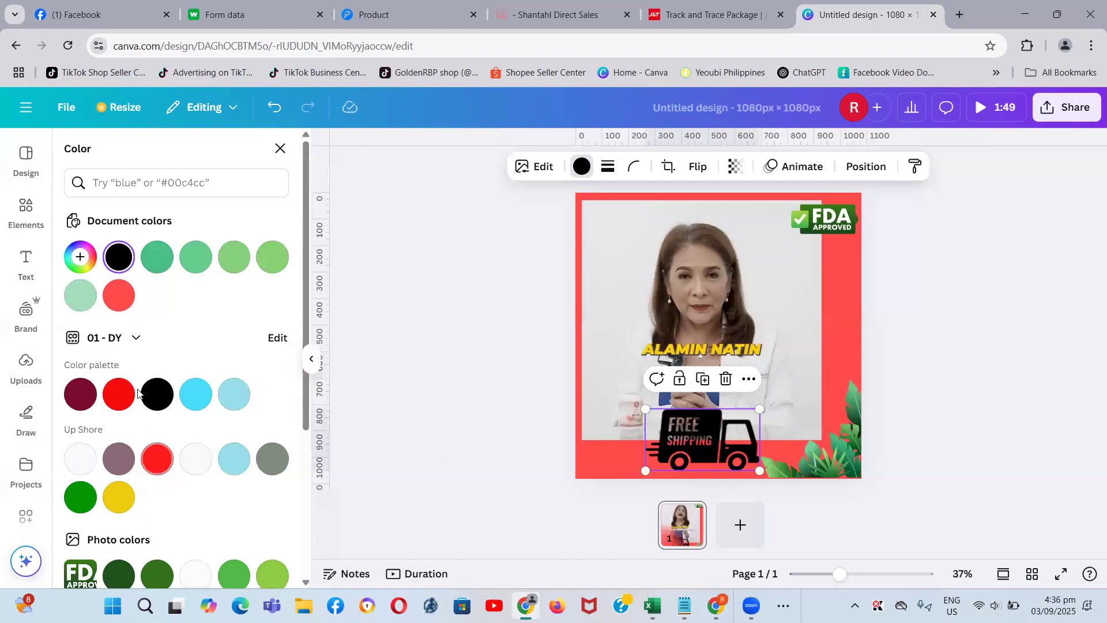
{"action": "left_click", "coordinate": [155, 452]}
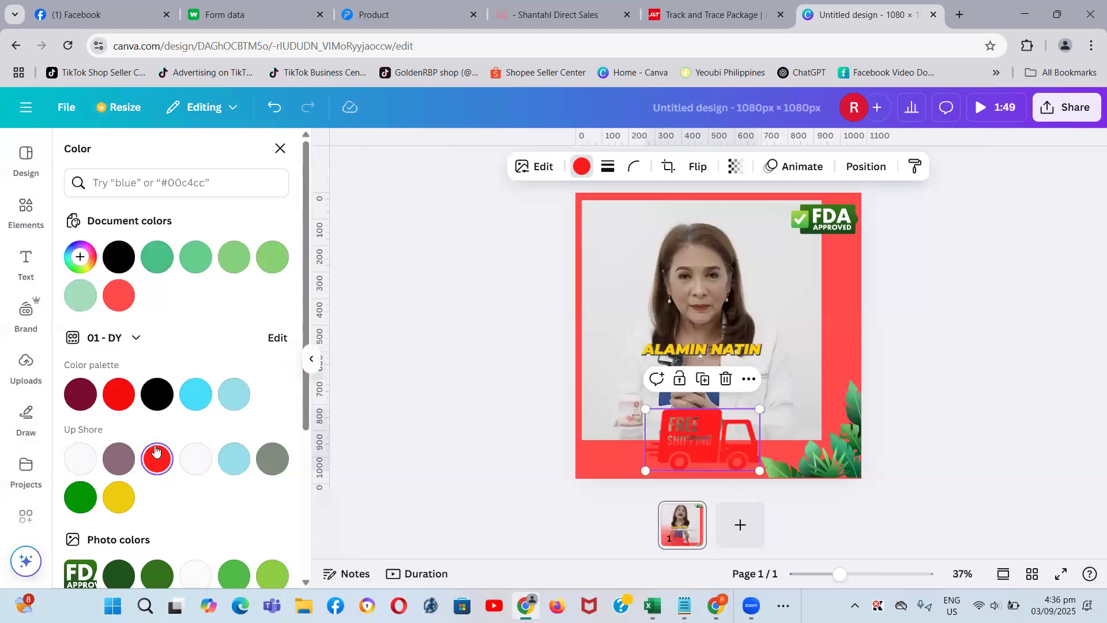
{"action": "left_click", "coordinate": [113, 503]}
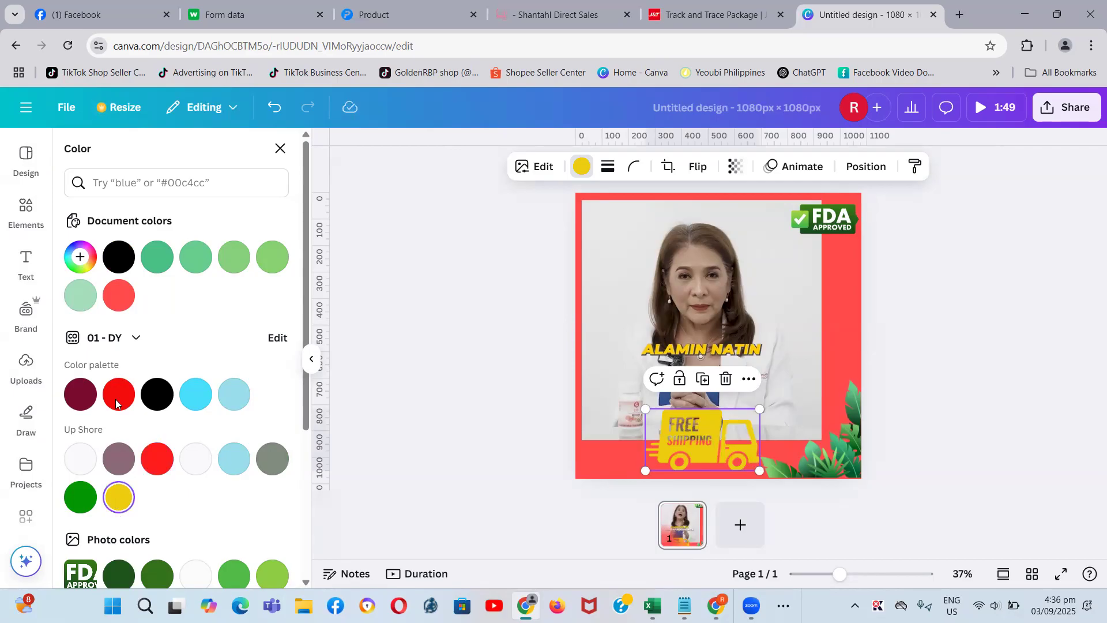
{"action": "left_click", "coordinate": [84, 497]}
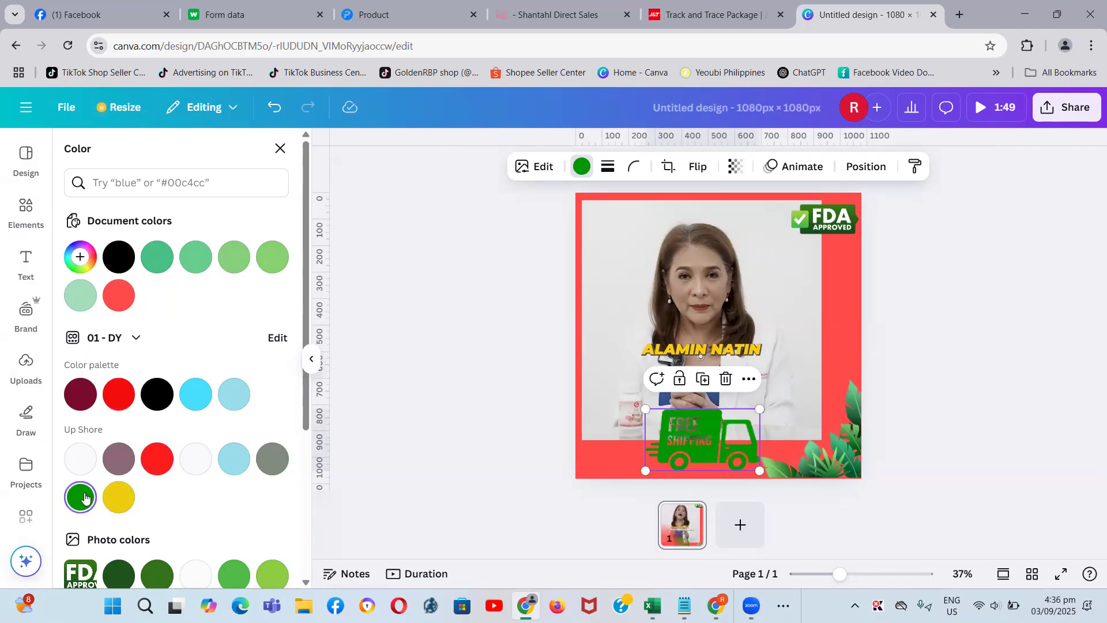
Try light blue, purple and turquoise on the free shipping truck graphic, and delete it from the page
{"action": "scroll", "coordinate": [146, 459], "scroll_direction": "down", "scroll_amount": 2}
{"action": "scroll", "coordinate": [167, 438], "scroll_direction": "up", "scroll_amount": 2}
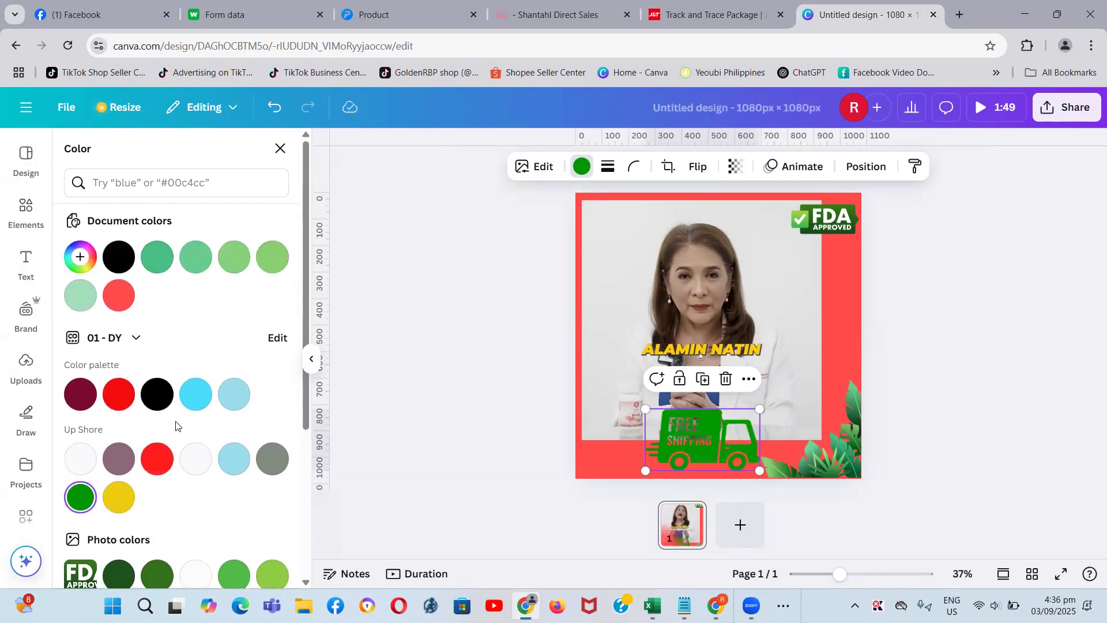
{"action": "left_click", "coordinate": [202, 407]}
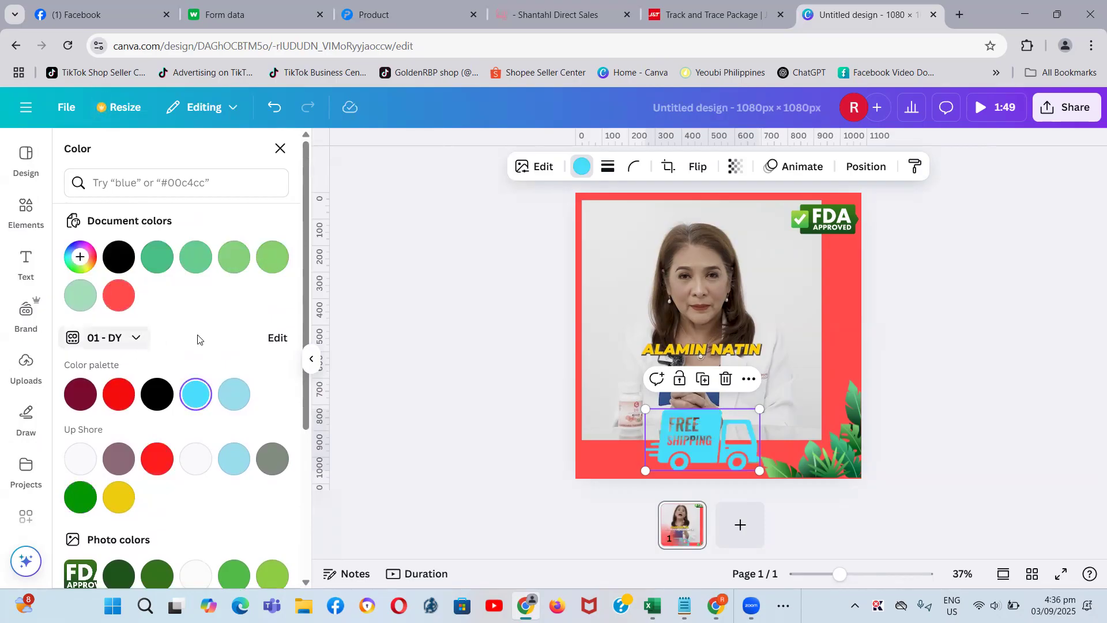
{"action": "scroll", "coordinate": [180, 392], "scroll_direction": "down", "scroll_amount": 5}
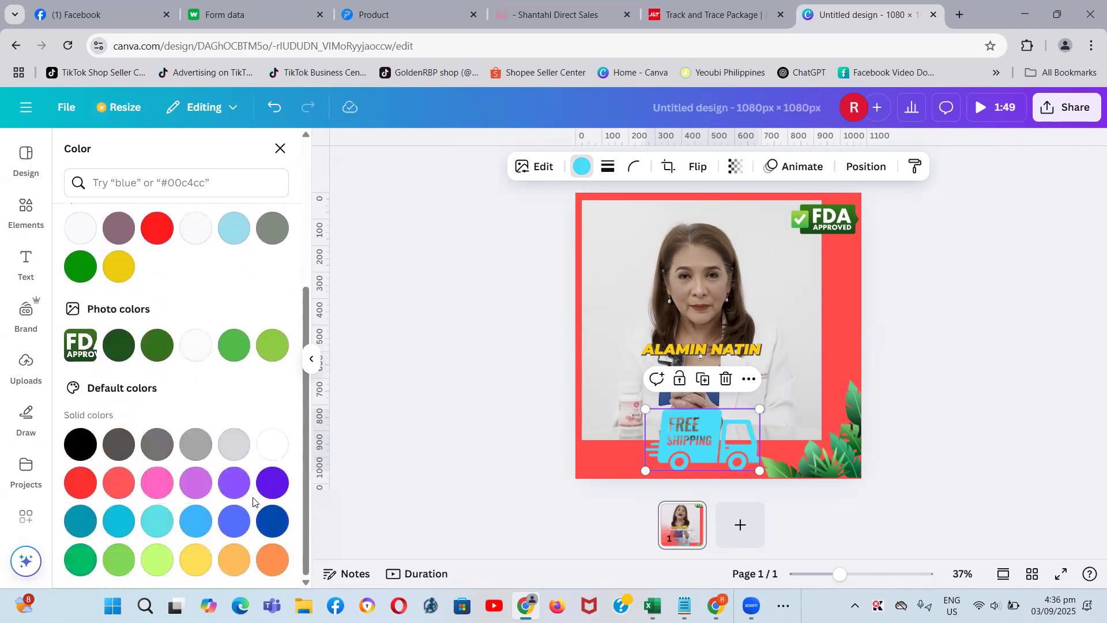
{"action": "left_click", "coordinate": [267, 489]}
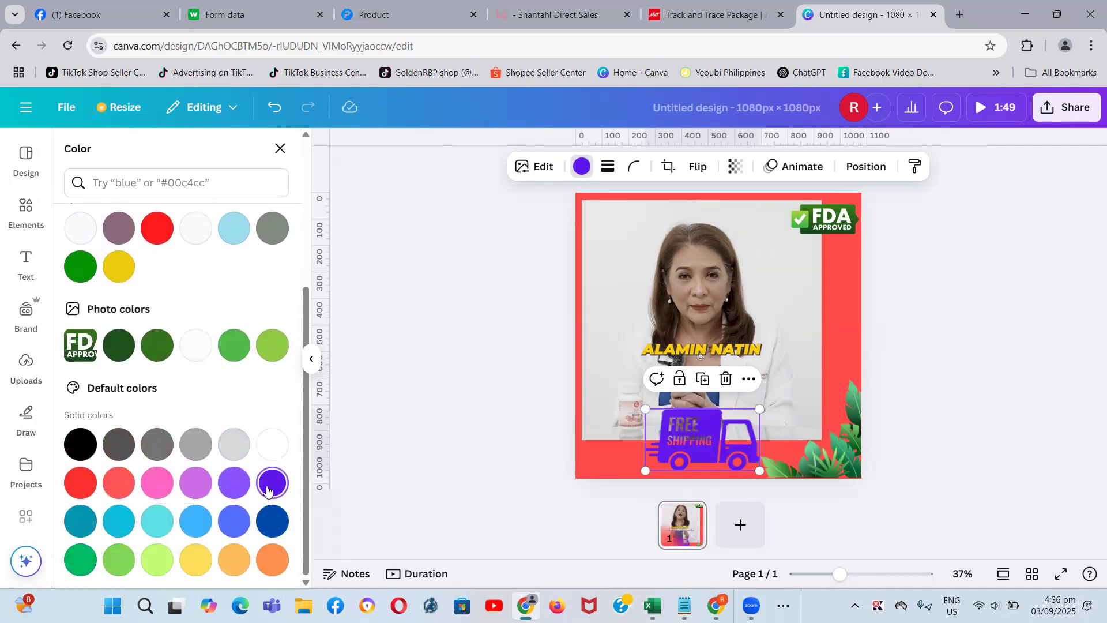
{"action": "left_click", "coordinate": [157, 521]}
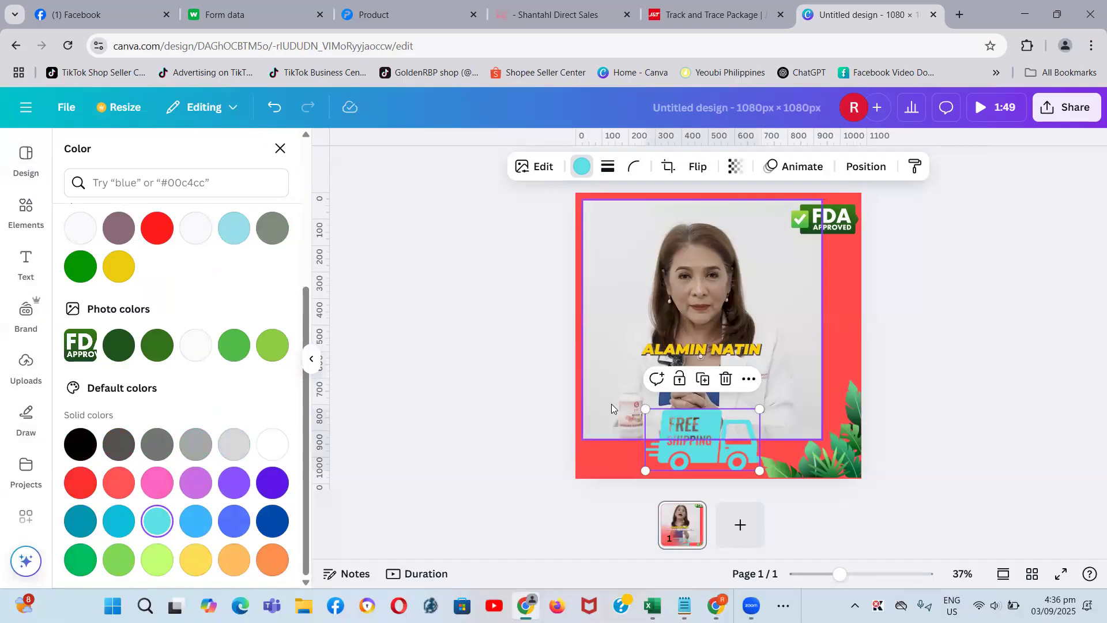
{"action": "left_click_drag", "start_coordinate": [648, 410], "coordinate": [718, 451]}
{"action": "key", "text": "Delete"}
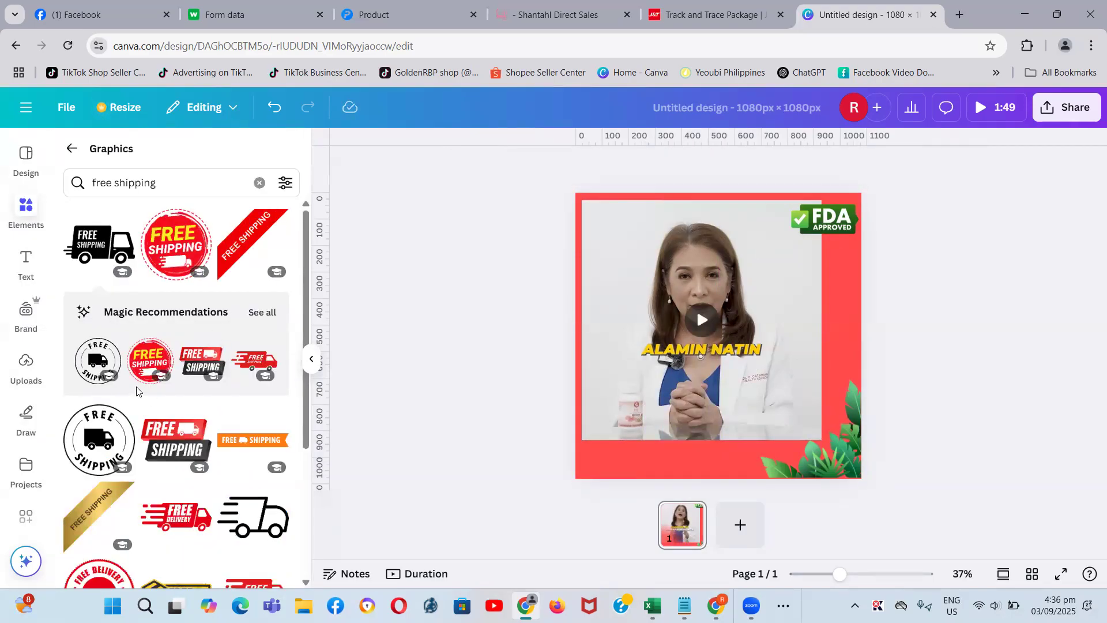
Add the round red Free Shipping badge, shrink it and place it directly below the FDA Approved badge
{"action": "left_click", "coordinate": [149, 372]}
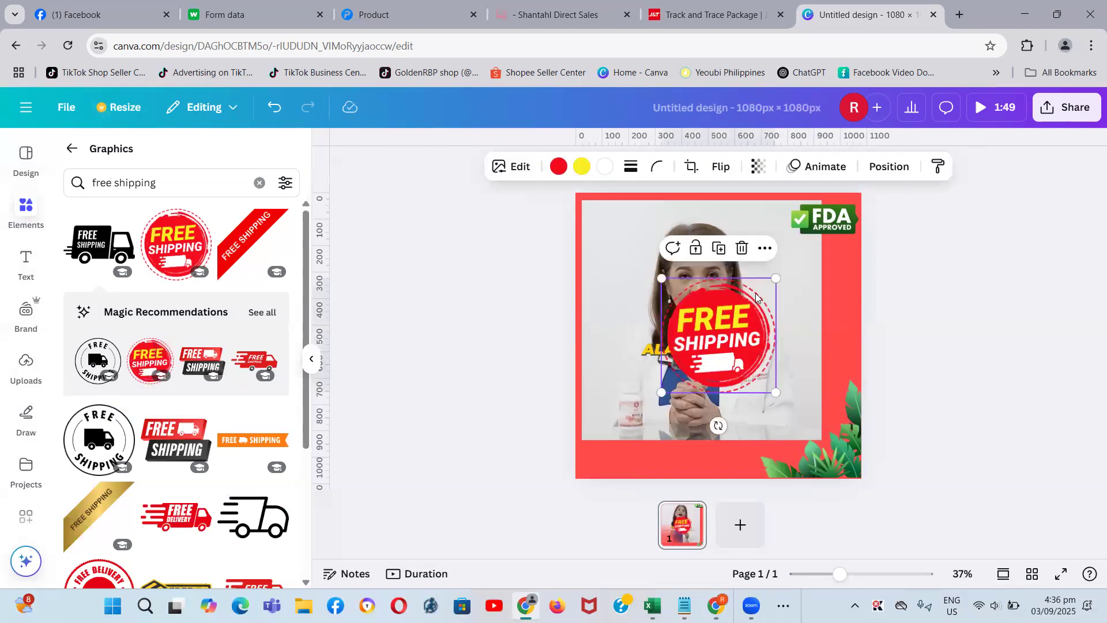
{"action": "left_click_drag", "start_coordinate": [774, 279], "coordinate": [803, 243]}
{"action": "left_click", "coordinate": [837, 274]}
{"action": "left_click_drag", "start_coordinate": [837, 275], "coordinate": [834, 273]}
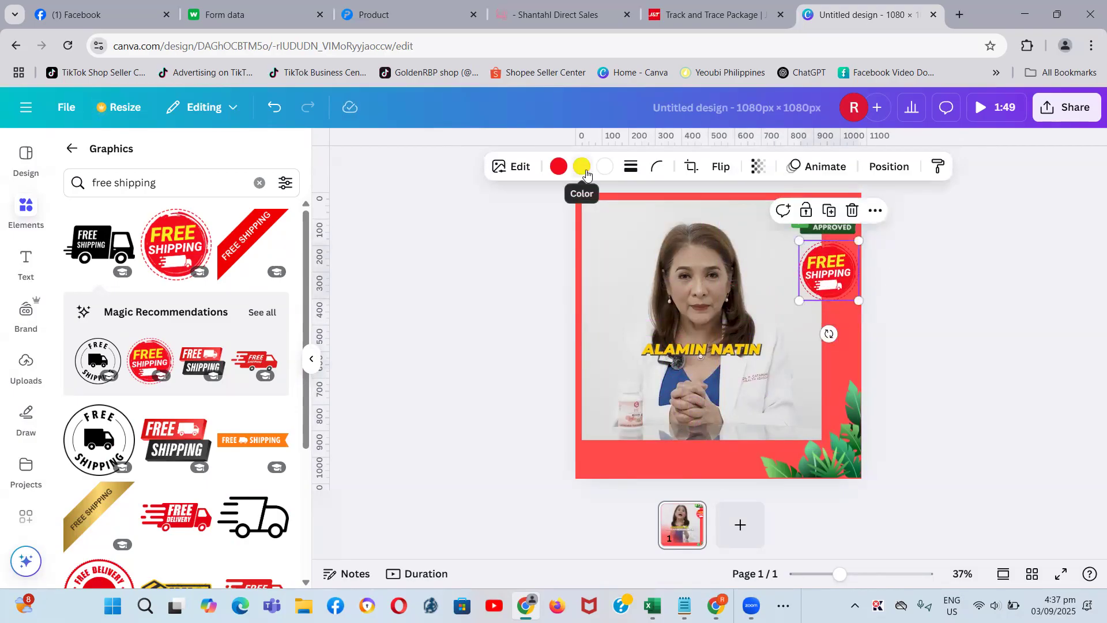
Recolour the red part of the round Free Shipping badge to the green from the Up Shore brand palette
{"action": "left_click", "coordinate": [562, 169]}
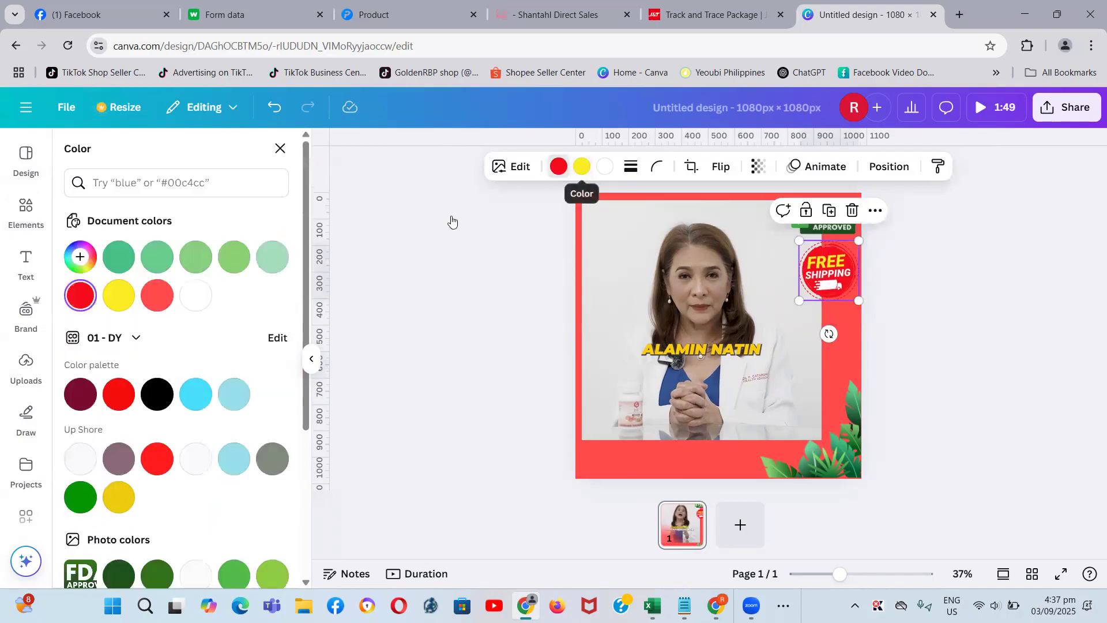
{"action": "left_click", "coordinate": [72, 499]}
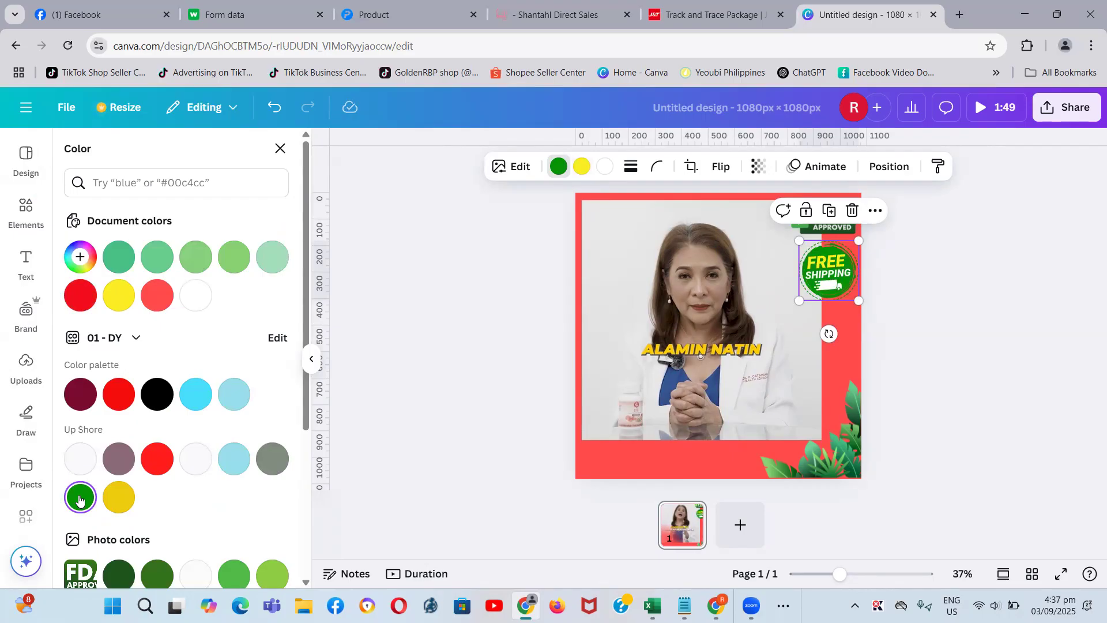
{"action": "left_click", "coordinate": [988, 285]}
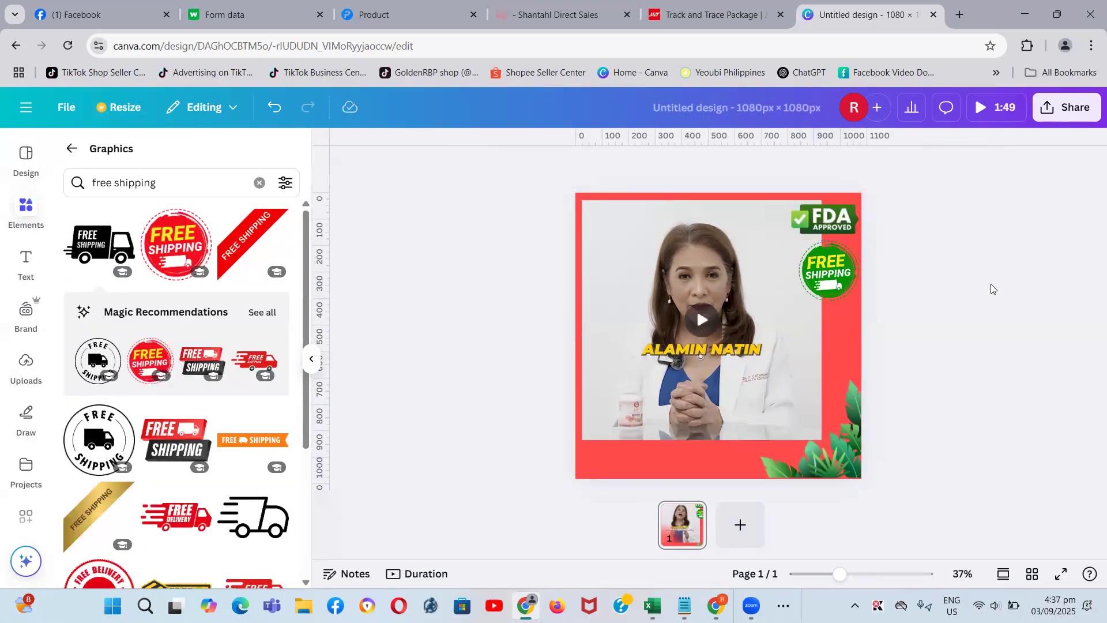
{"action": "left_click", "coordinate": [834, 281]}
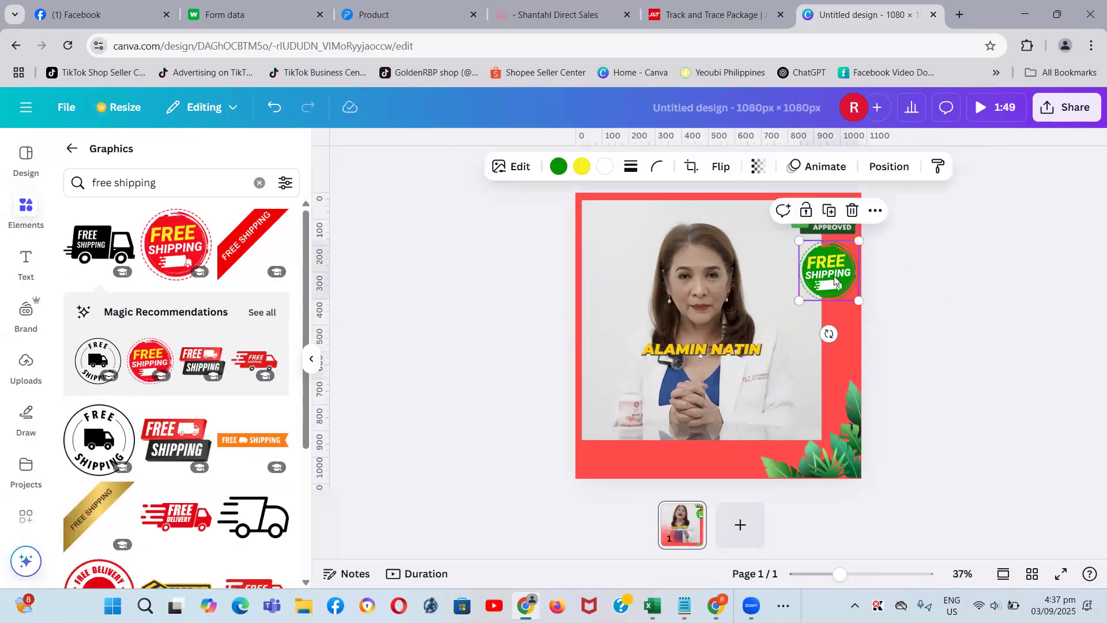
Nudge the green Free Shipping badge slightly closer to the FDA Approved badge above it
{"action": "left_click_drag", "start_coordinate": [834, 281], "coordinate": [823, 271]}
{"action": "left_click", "coordinate": [929, 270]}
{"action": "left_click", "coordinate": [946, 257]}
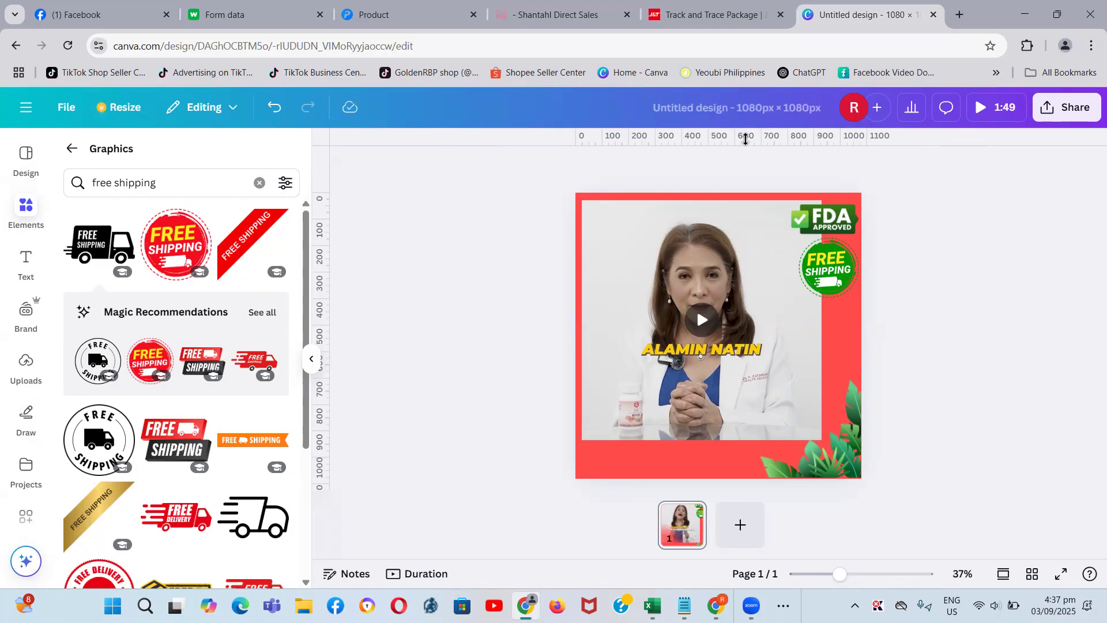
Open the recent "Add a heading" Canva design in a new browser tab and go to page 10
{"action": "left_click", "coordinate": [960, 15]}
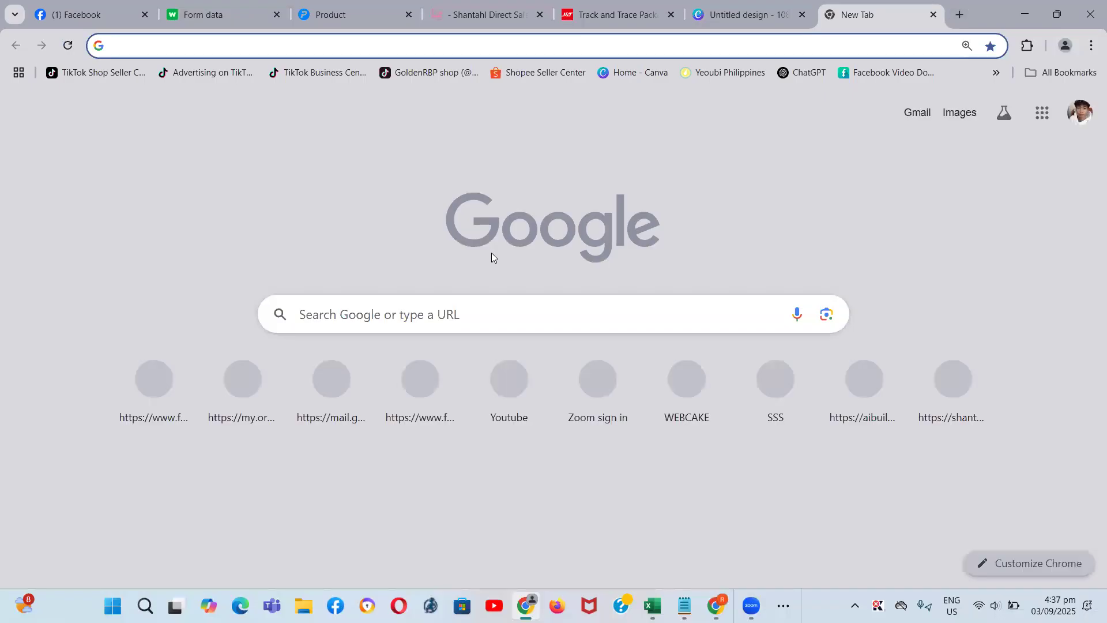
{"action": "left_click", "coordinate": [640, 72]}
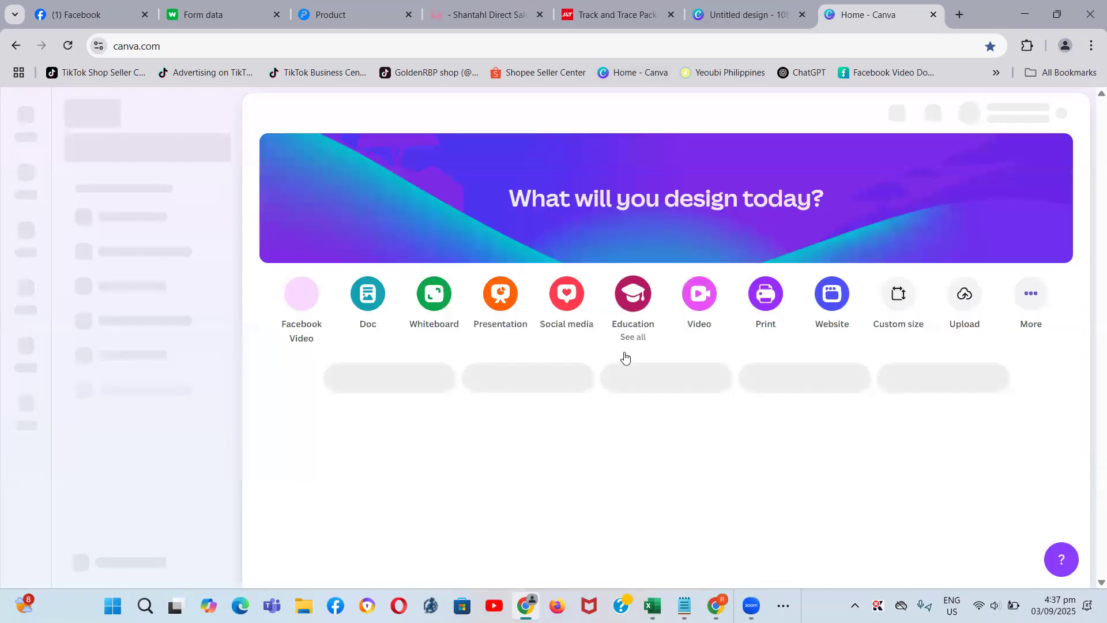
{"action": "scroll", "coordinate": [663, 338], "scroll_direction": "down", "scroll_amount": 3}
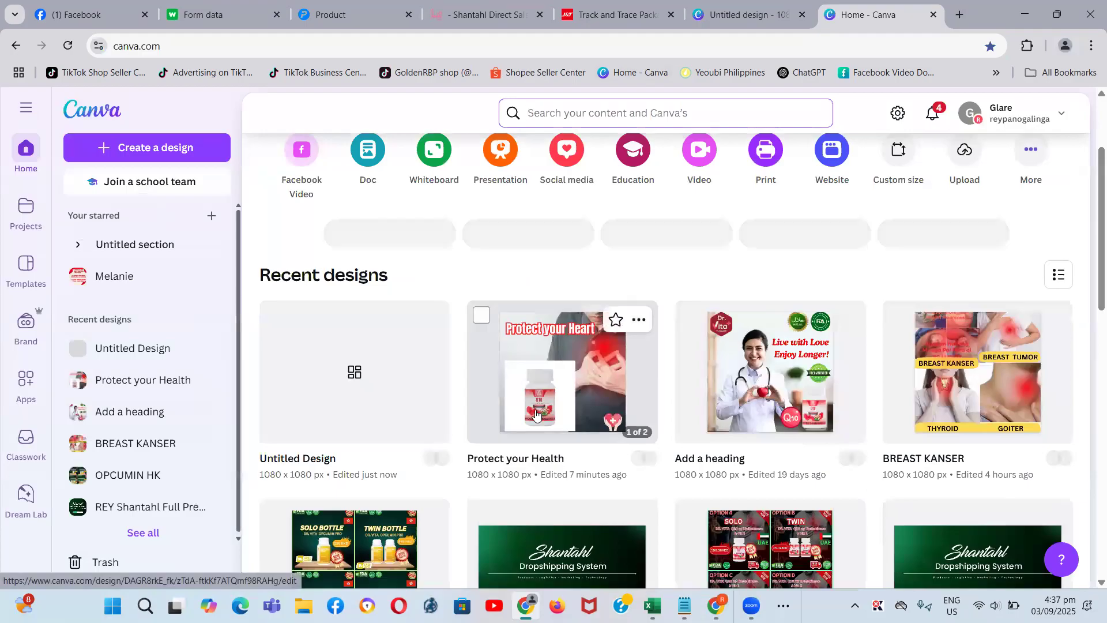
{"action": "left_click", "coordinate": [750, 384]}
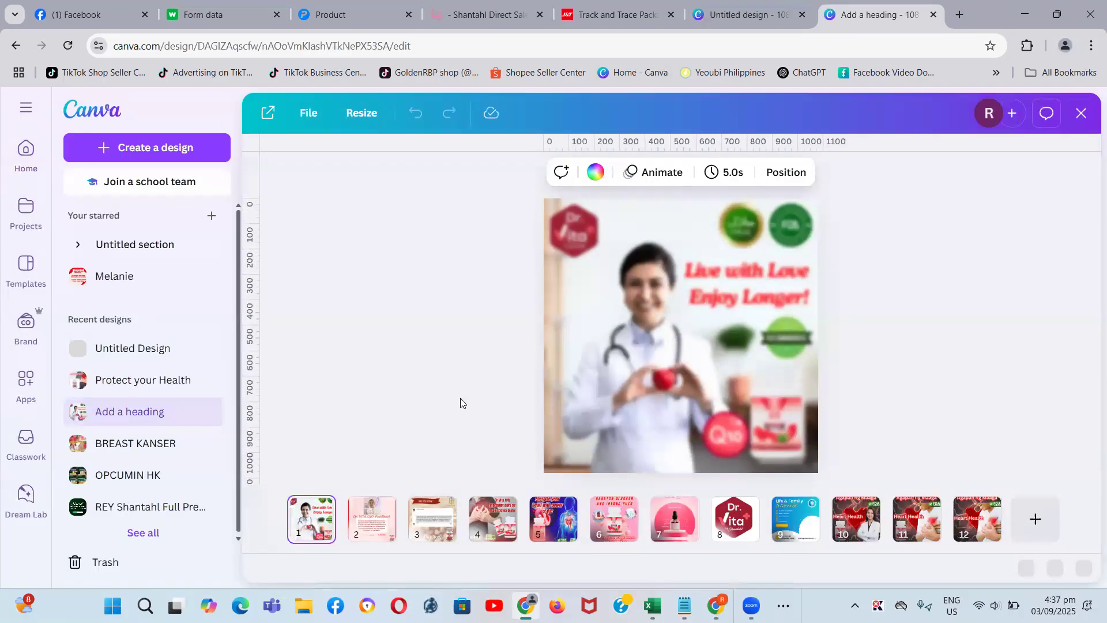
{"action": "left_click", "coordinate": [777, 422]}
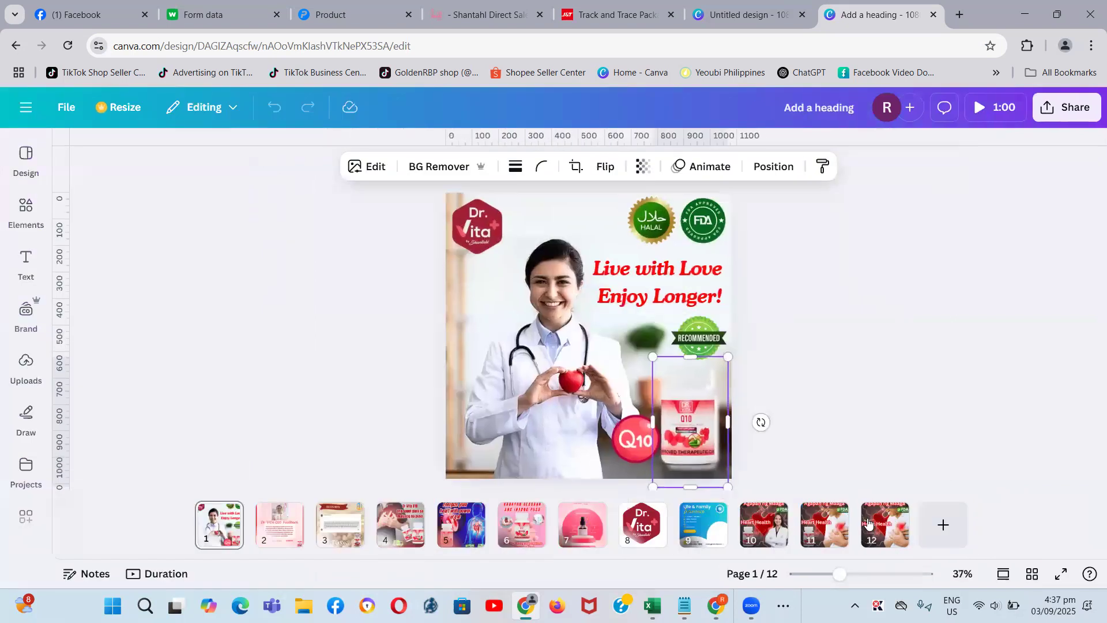
{"action": "left_click", "coordinate": [764, 522]}
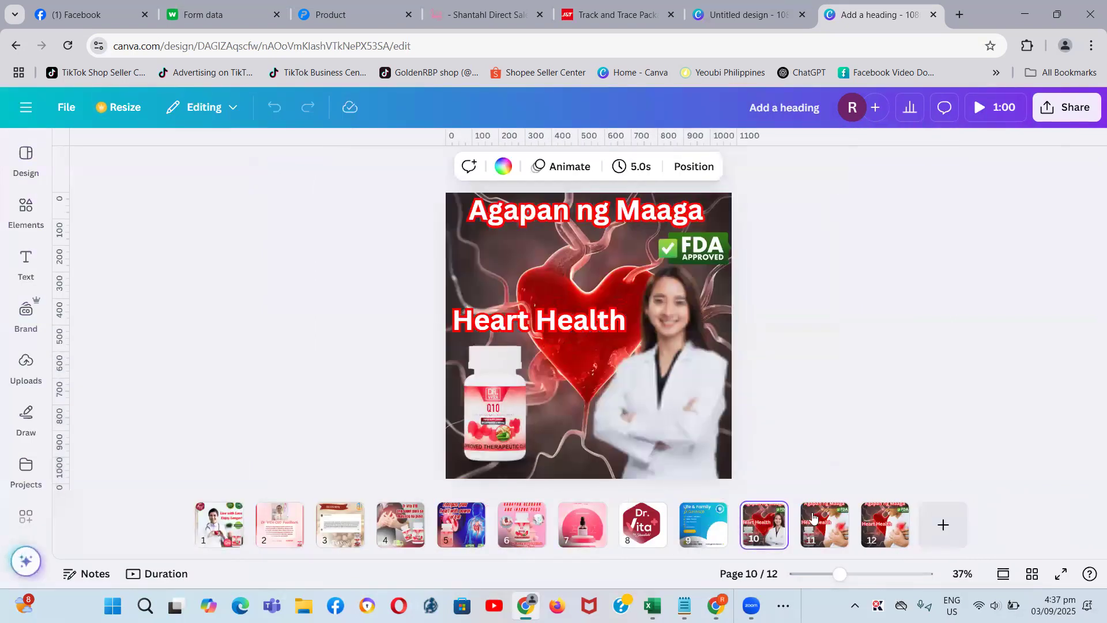
Copy the Q10 bottle image from page 10
{"action": "left_click", "coordinate": [489, 388]}
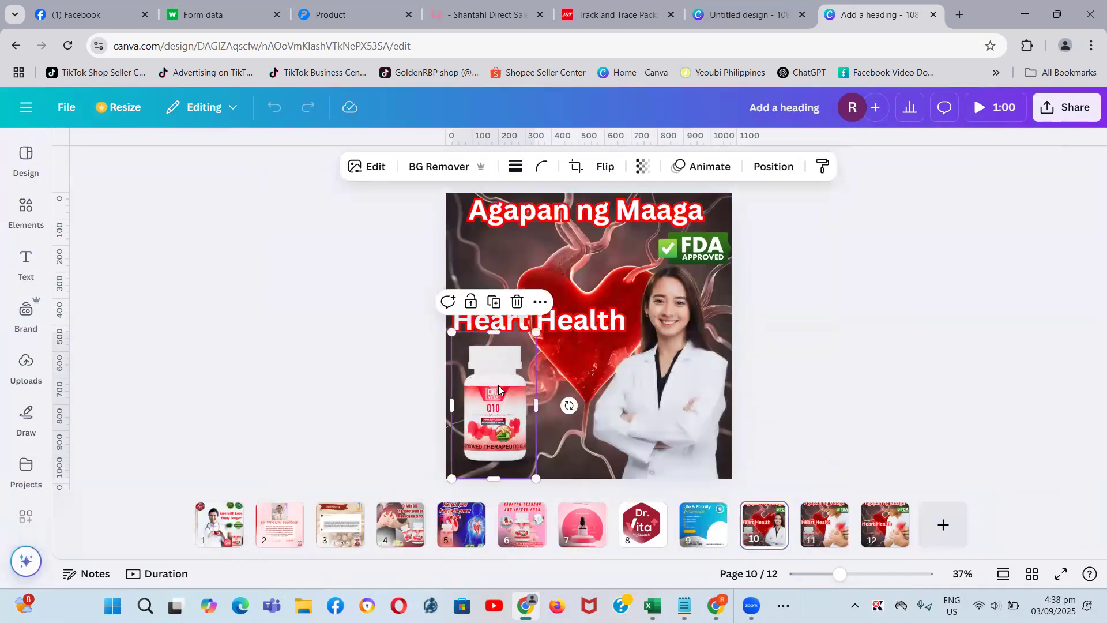
{"action": "right_click", "coordinate": [499, 385]}
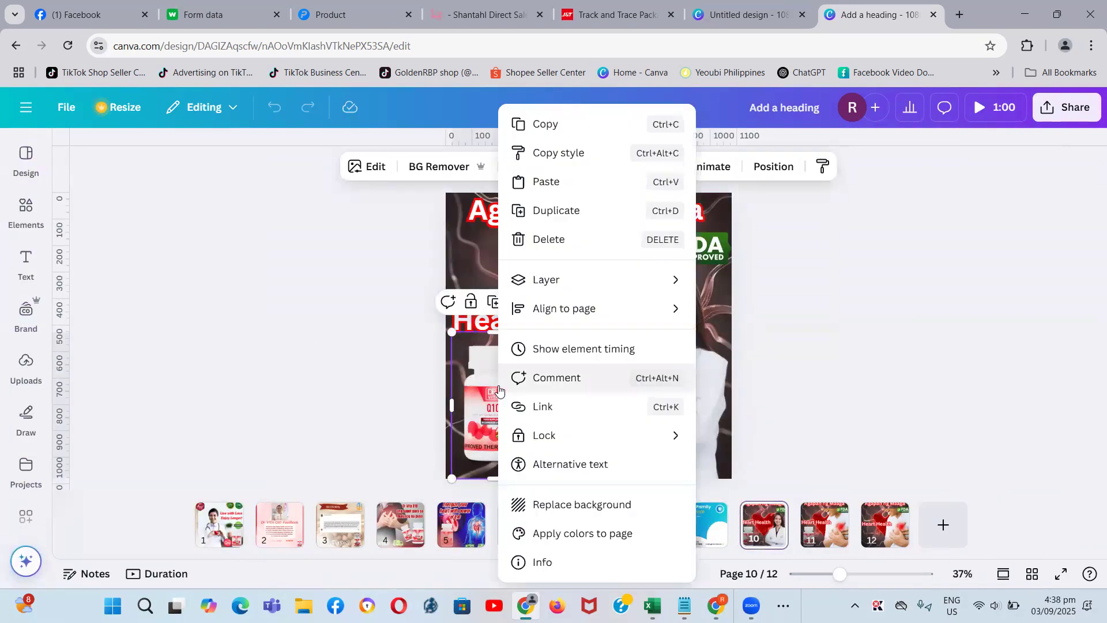
{"action": "left_click", "coordinate": [546, 125]}
{"action": "right_click", "coordinate": [488, 390]}
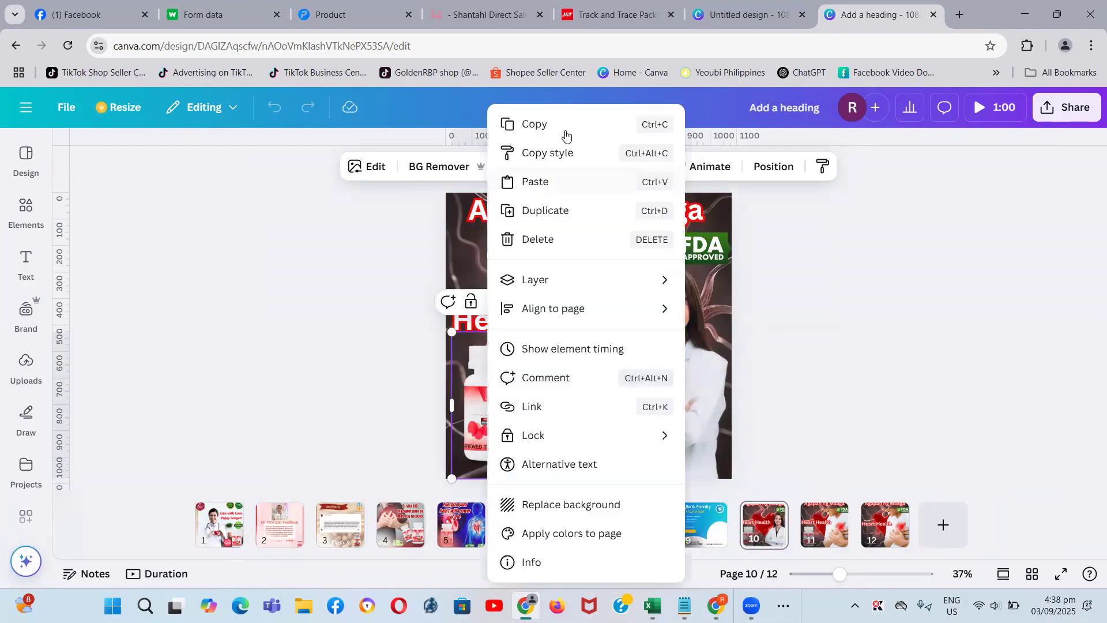
{"action": "left_click", "coordinate": [539, 123]}
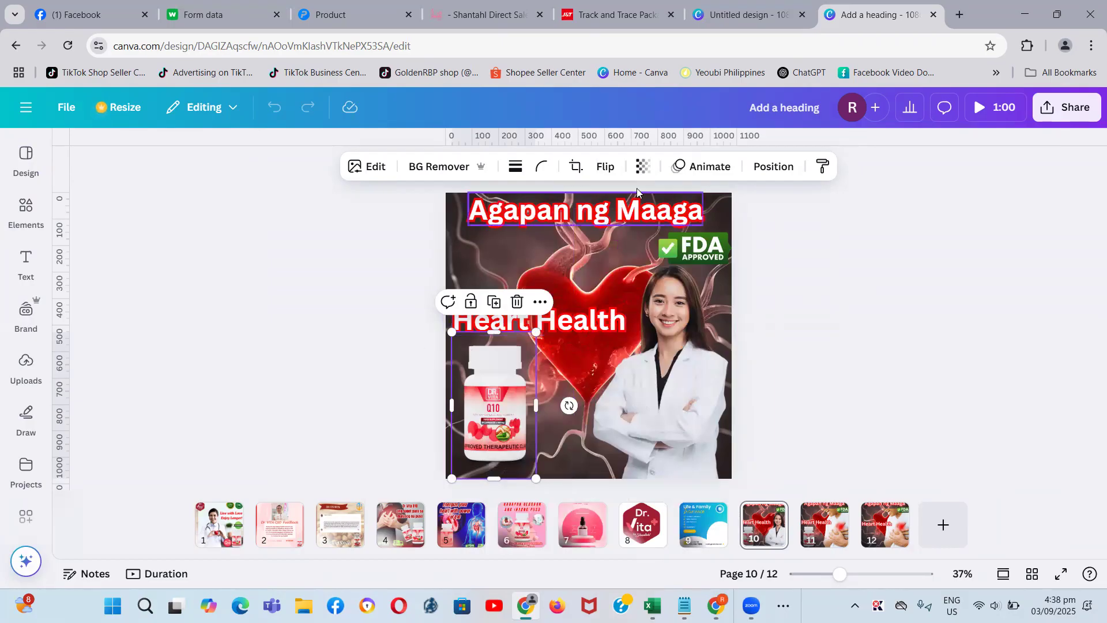
Paste the Q10 bottle into the untitled video design and shrink it in the page's lower-left corner
{"action": "left_click", "coordinate": [744, 14]}
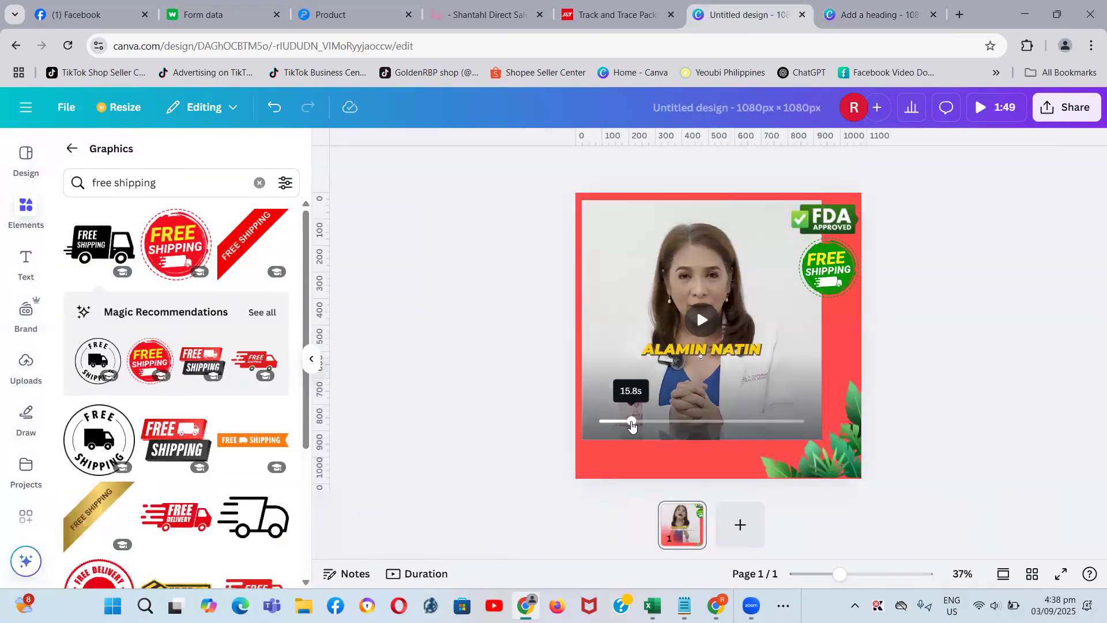
{"action": "left_click", "coordinate": [632, 423]}
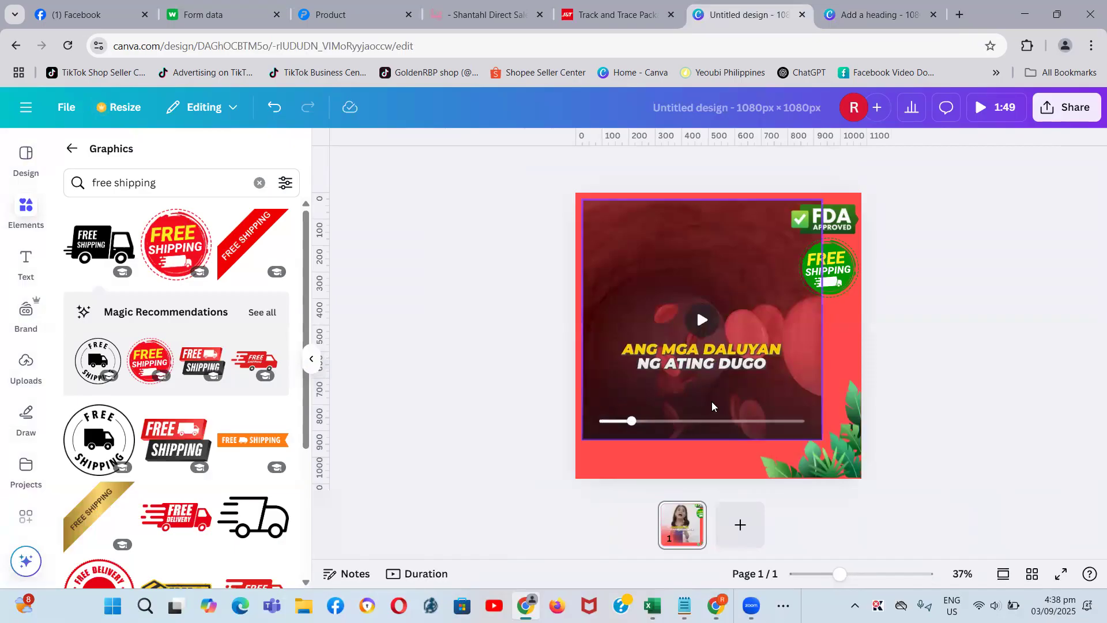
{"action": "key", "text": "ctrl+v"}
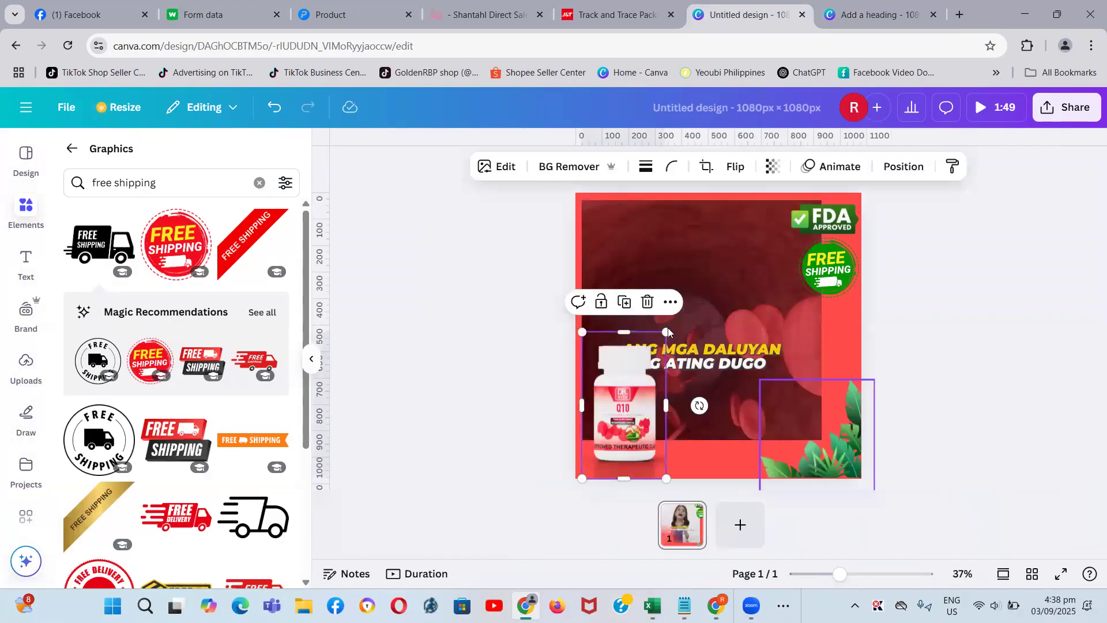
{"action": "left_click", "coordinate": [1006, 341]}
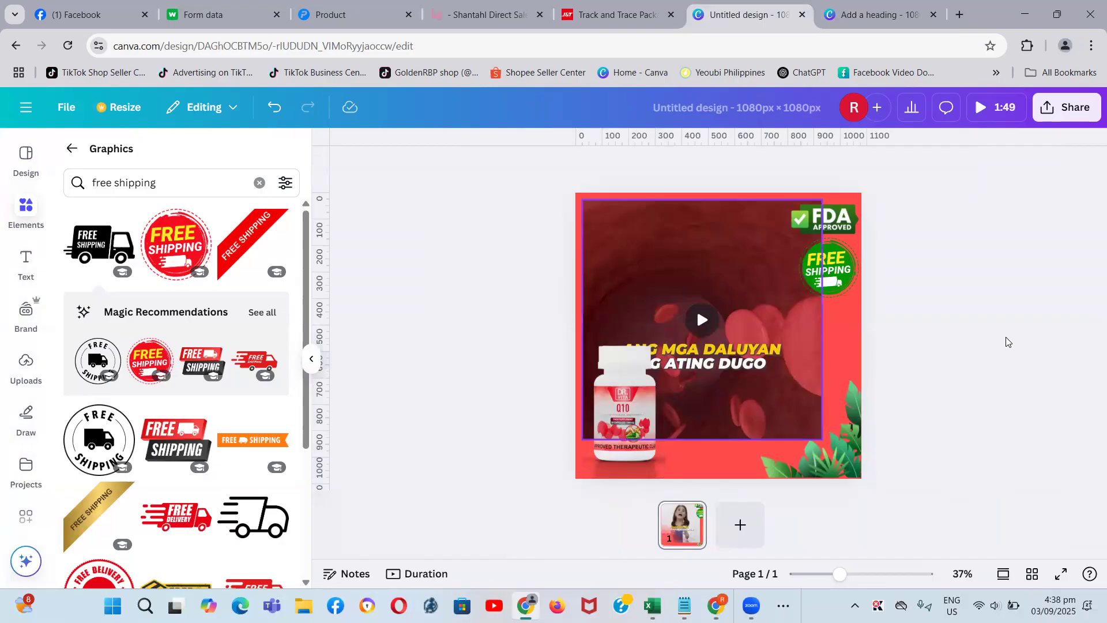
{"action": "left_click", "coordinate": [642, 368]}
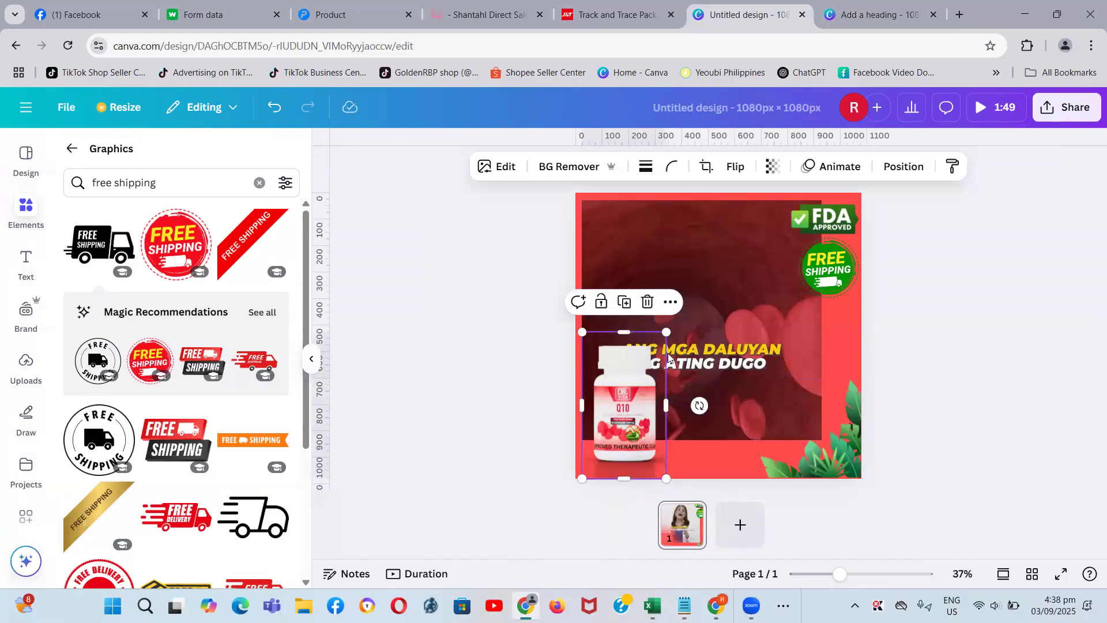
{"action": "left_click_drag", "start_coordinate": [667, 333], "coordinate": [633, 391]}
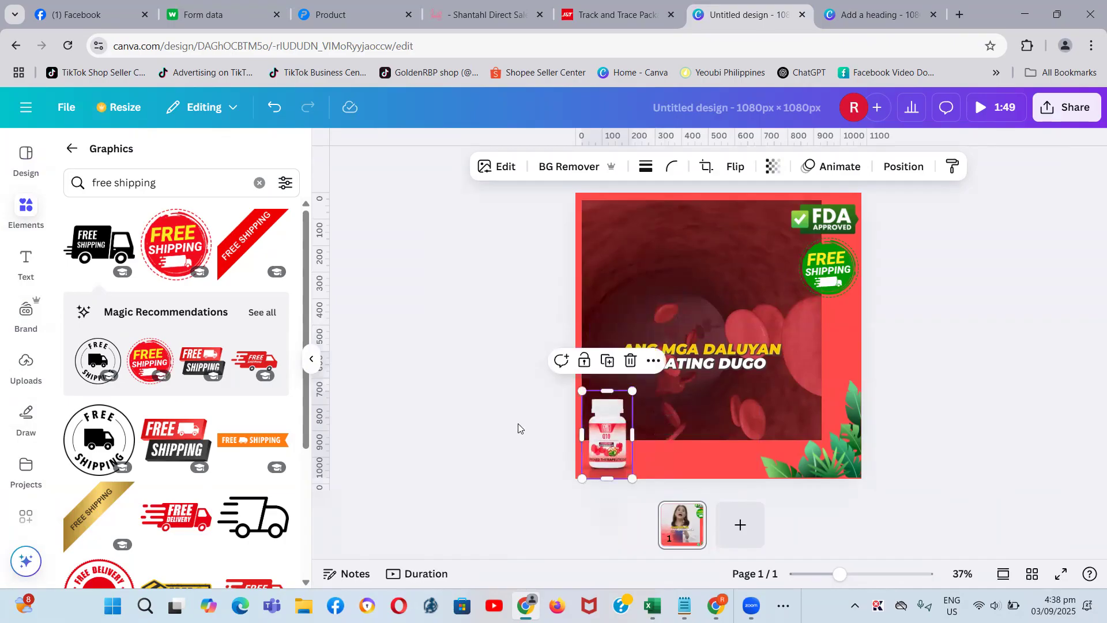
{"action": "left_click", "coordinate": [507, 428]}
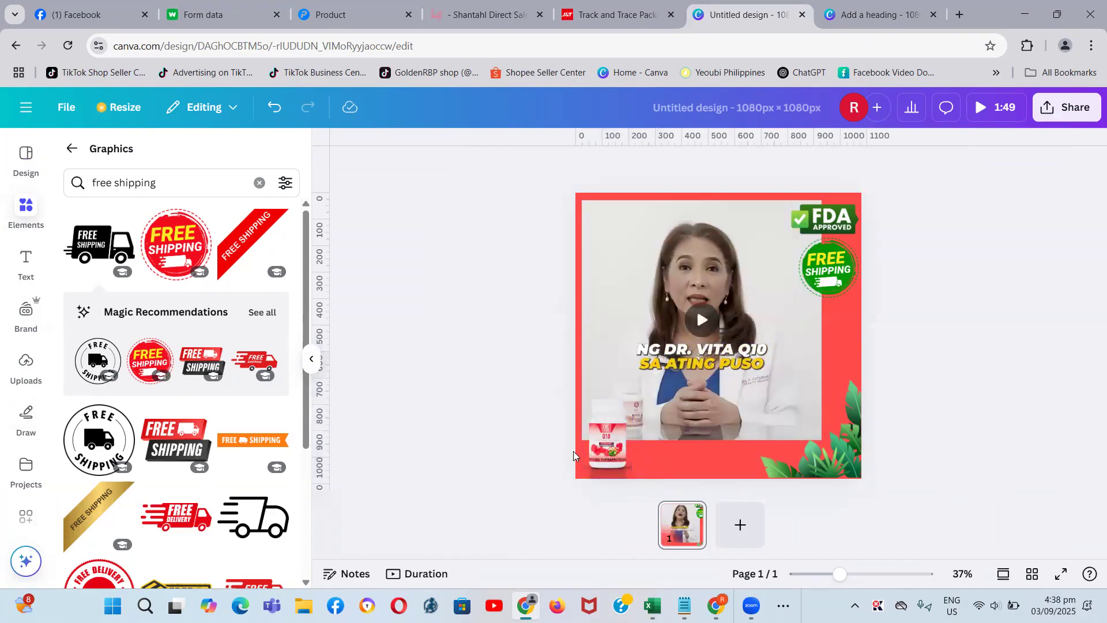
Move the Q10 bottle onto the green leaves in the lower-right corner and enlarge it to about 201 × 349
{"action": "left_click_drag", "start_coordinate": [607, 446], "coordinate": [826, 442]}
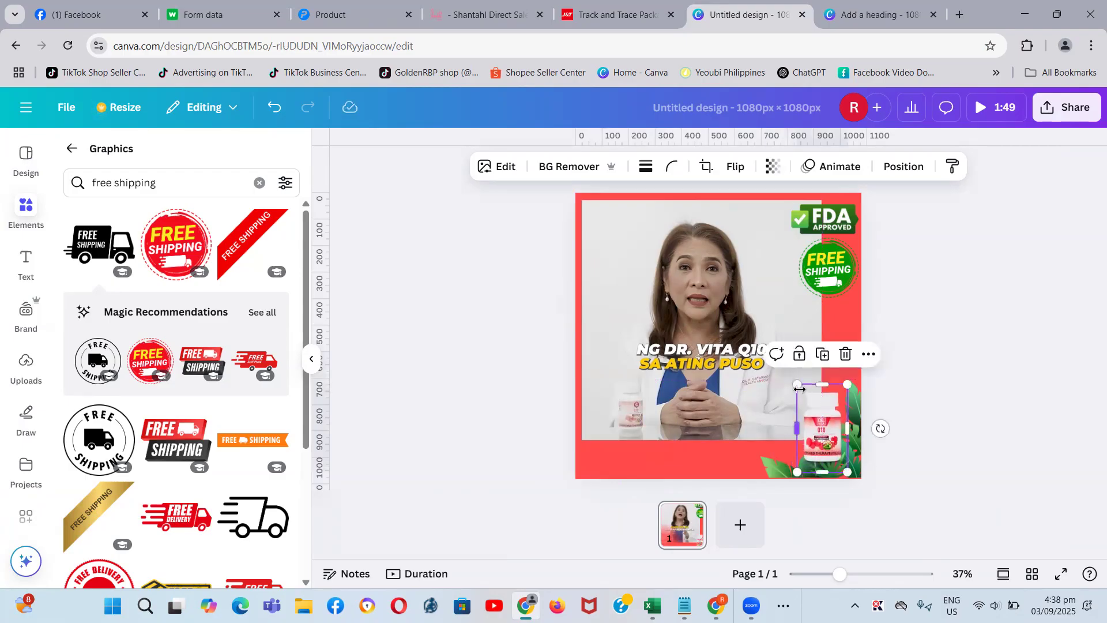
{"action": "left_click_drag", "start_coordinate": [798, 384], "coordinate": [801, 388]}
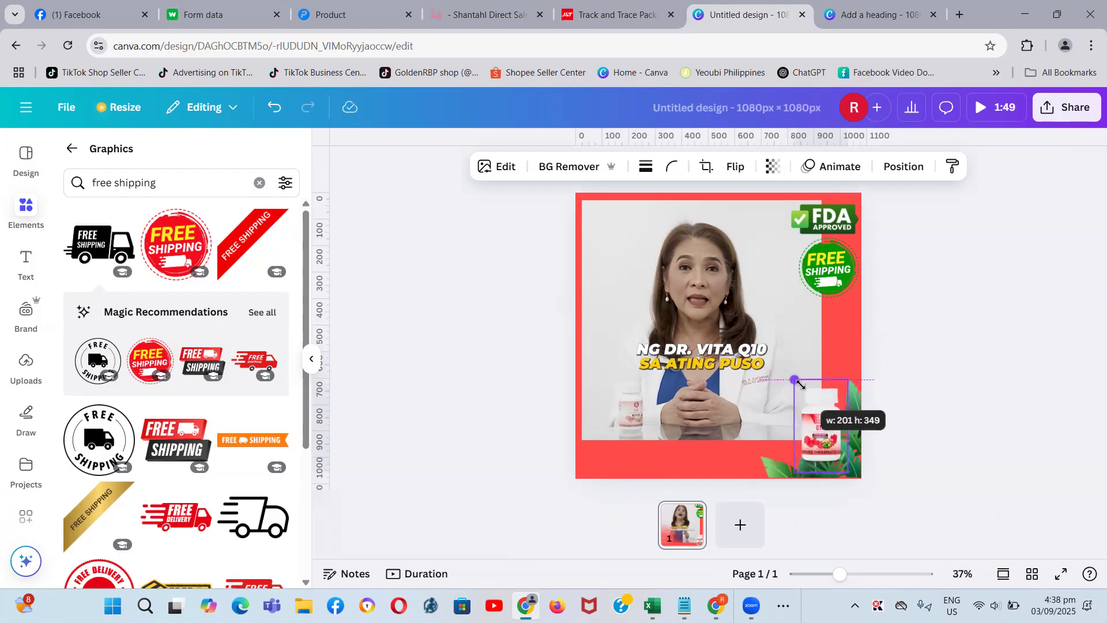
{"action": "left_click", "coordinate": [935, 369]}
Copy the "Heart Health" text from the "Add a heading" design and place it on the red strip below the video
{"action": "left_click", "coordinate": [886, 14]}
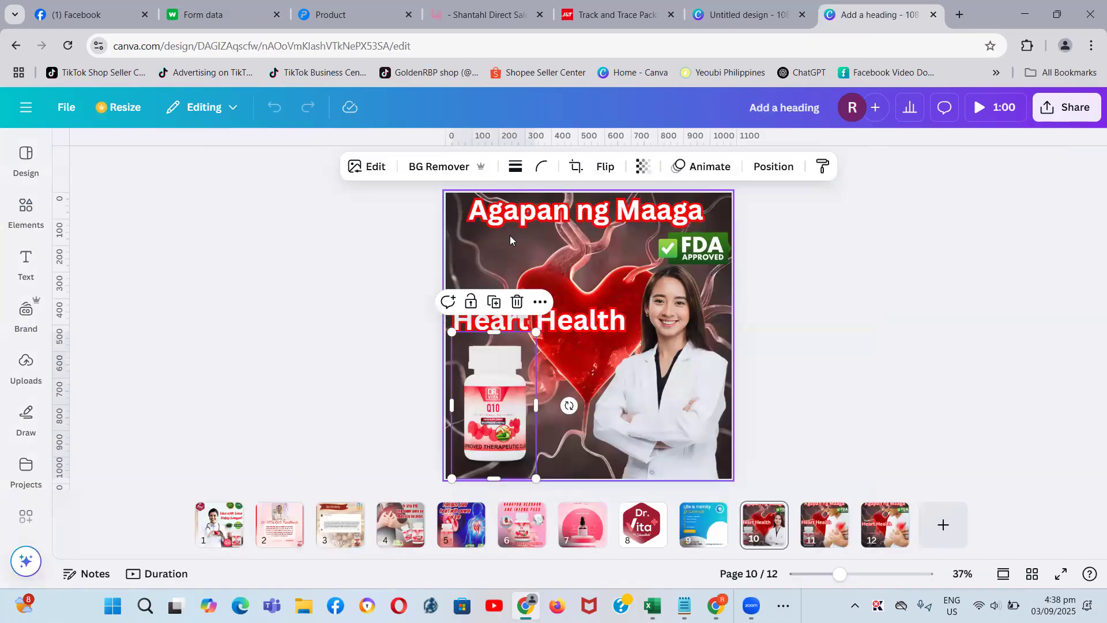
{"action": "right_click", "coordinate": [569, 323]}
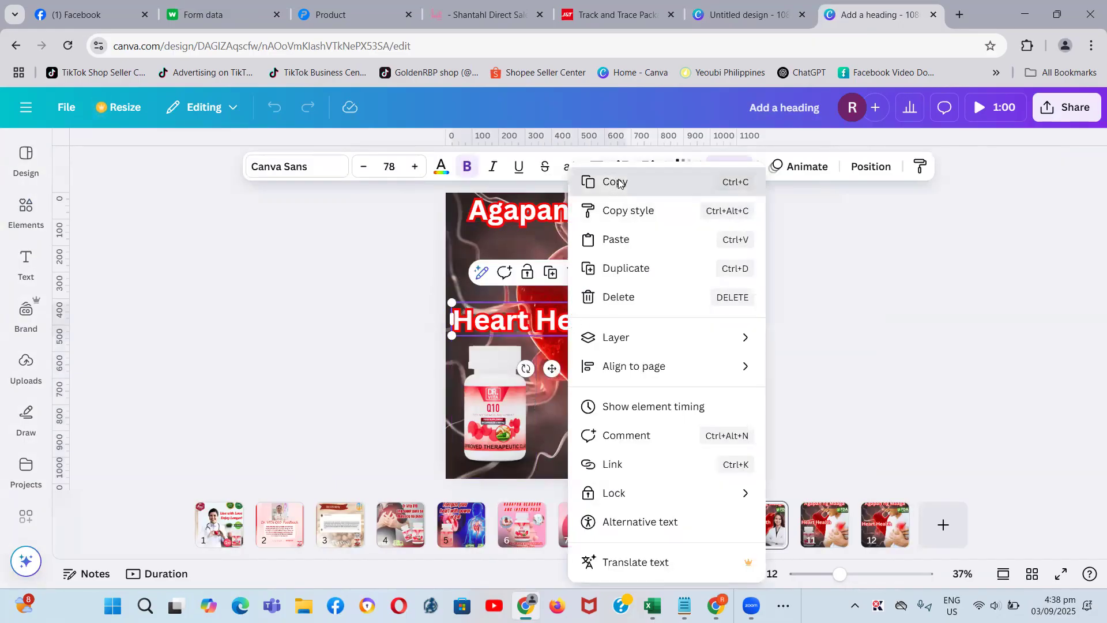
{"action": "left_click", "coordinate": [586, 188]}
{"action": "left_click", "coordinate": [763, 5]}
{"action": "left_click", "coordinate": [596, 455]}
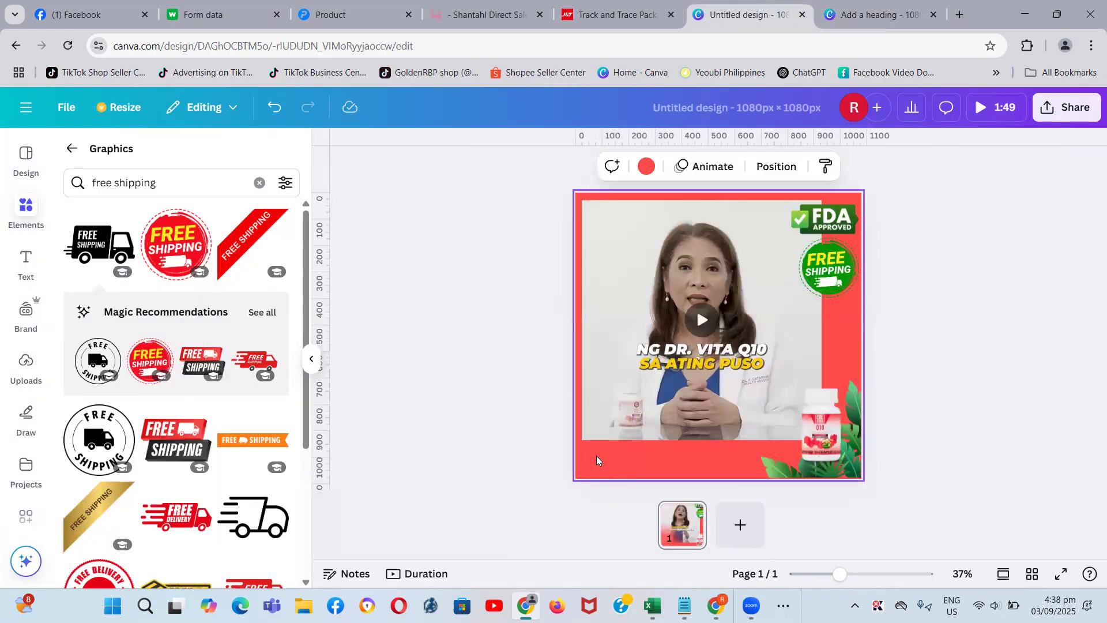
{"action": "key", "text": "ctrl+v"}
{"action": "left_click_drag", "start_coordinate": [681, 339], "coordinate": [683, 456]}
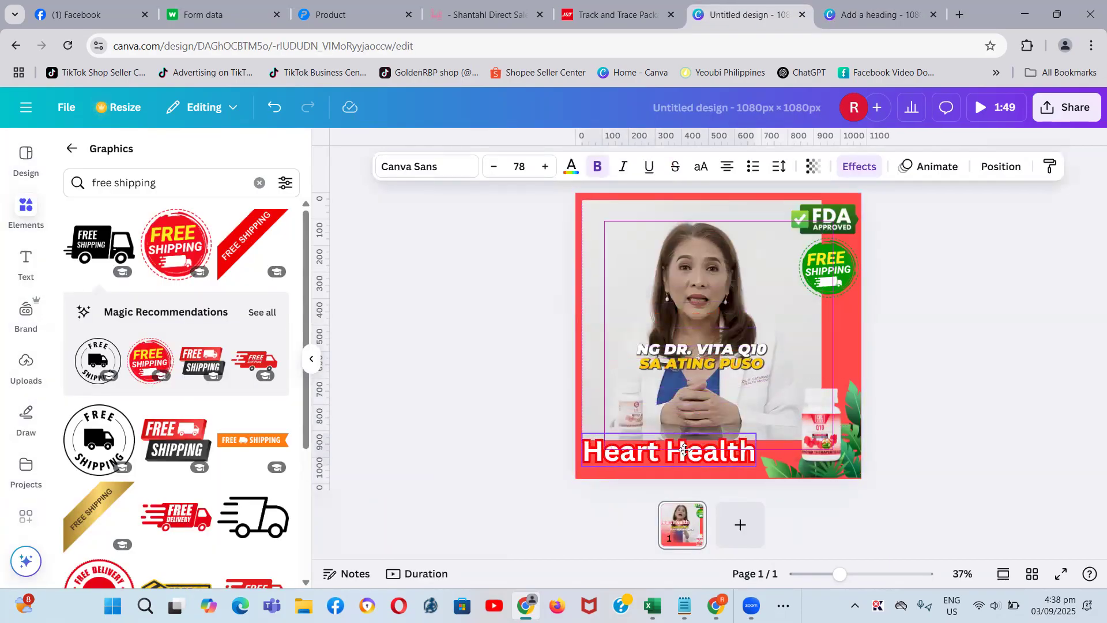
Change the "Heart Health" text colour to the red #fa0404 from the document colours
{"action": "double_click", "coordinate": [656, 458]}
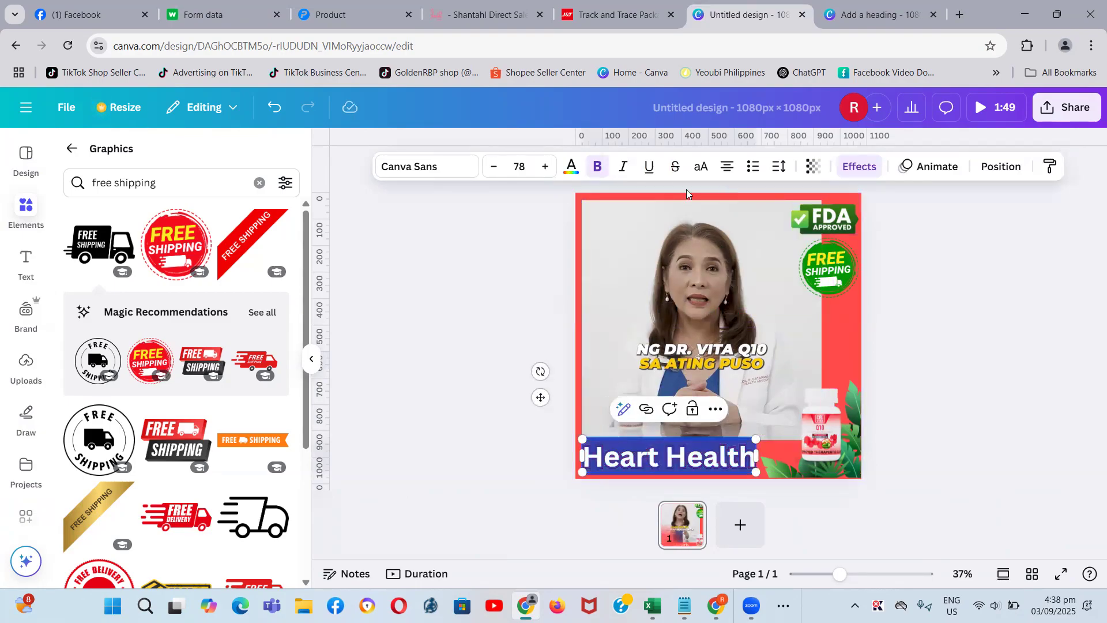
{"action": "left_click", "coordinate": [496, 430]}
{"action": "left_click", "coordinate": [625, 458]}
{"action": "left_click", "coordinate": [571, 171]}
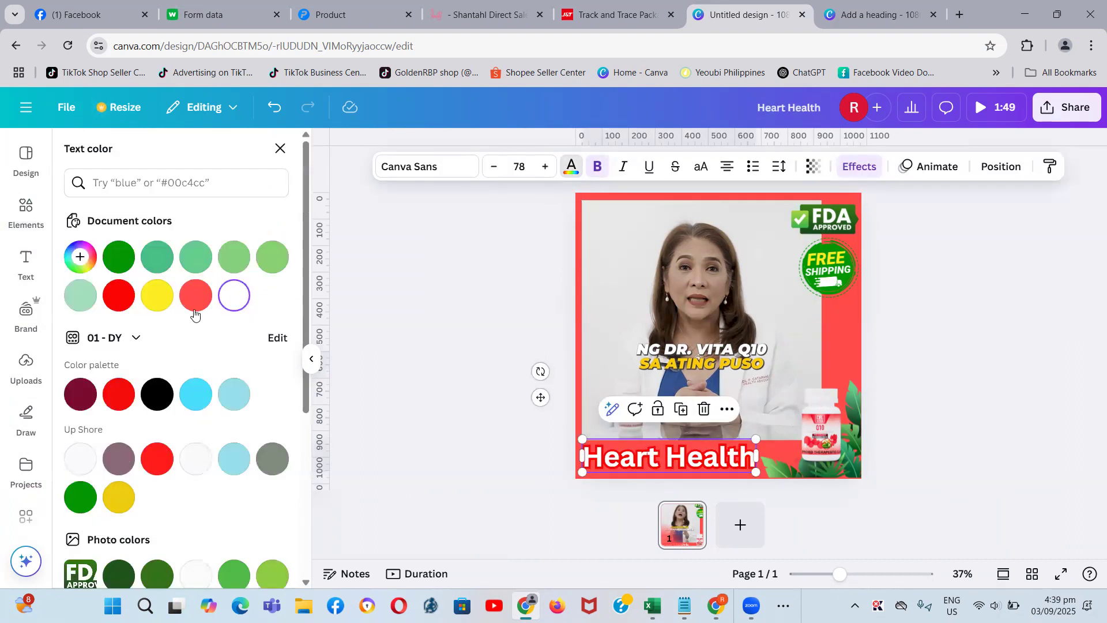
{"action": "left_click", "coordinate": [119, 295]}
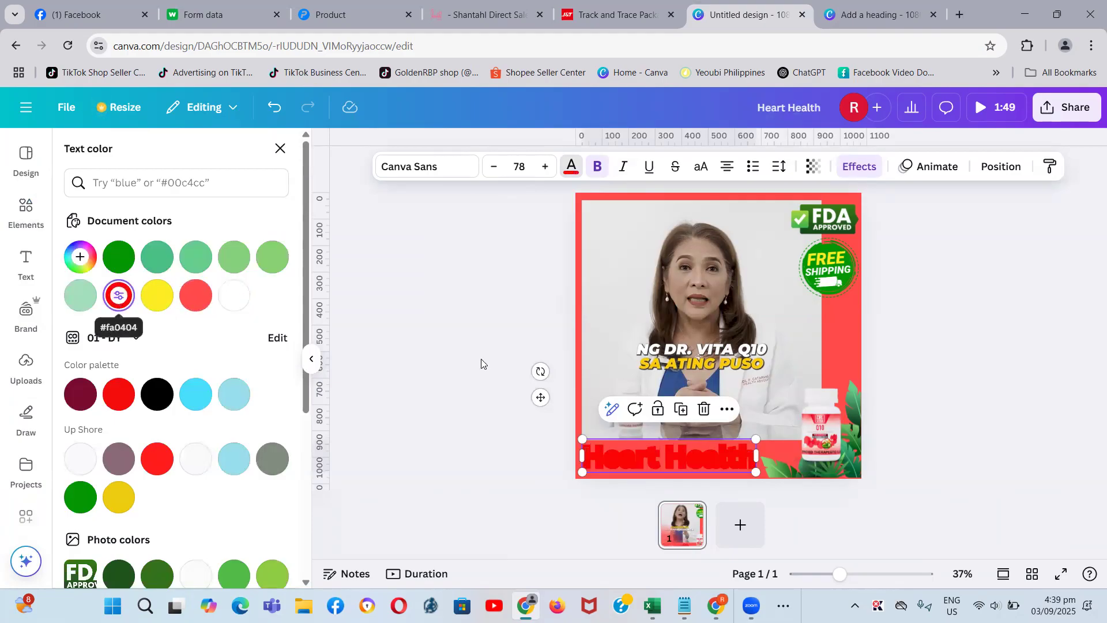
Set the outline effect of the "Heart Health" text to white
{"action": "left_click", "coordinate": [623, 455]}
{"action": "left_click", "coordinate": [622, 455]}
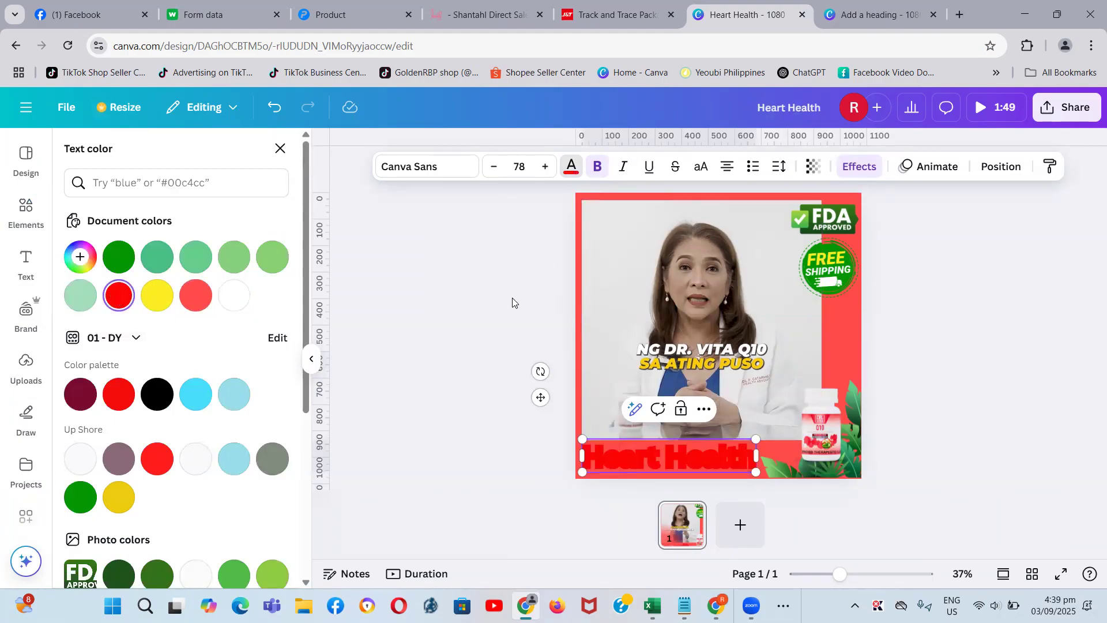
{"action": "left_click", "coordinate": [633, 447]}
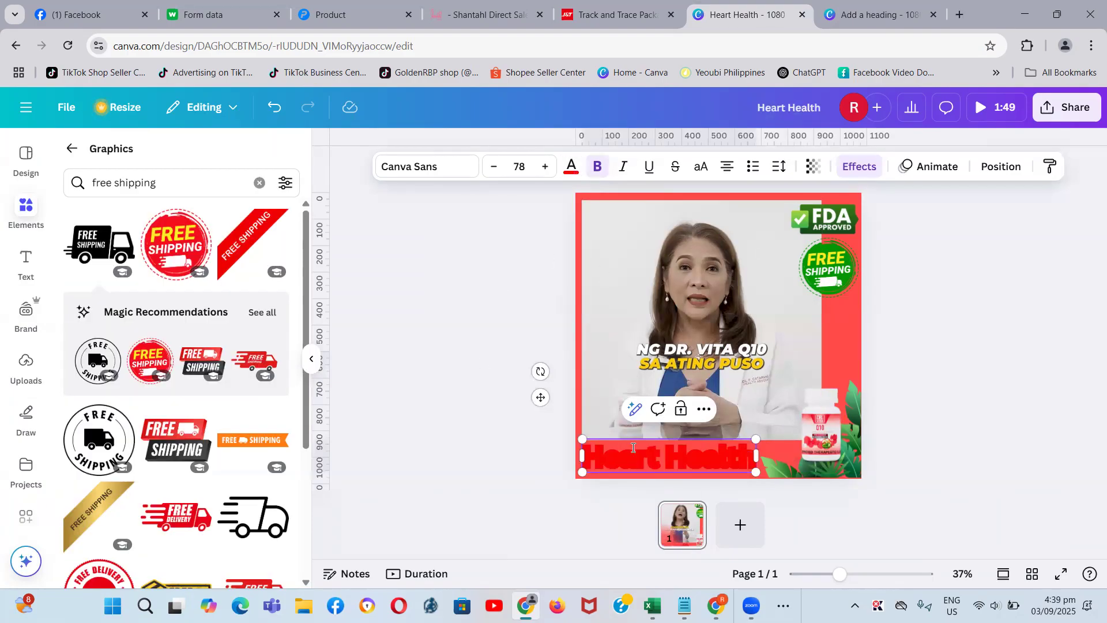
{"action": "left_click", "coordinate": [859, 166]}
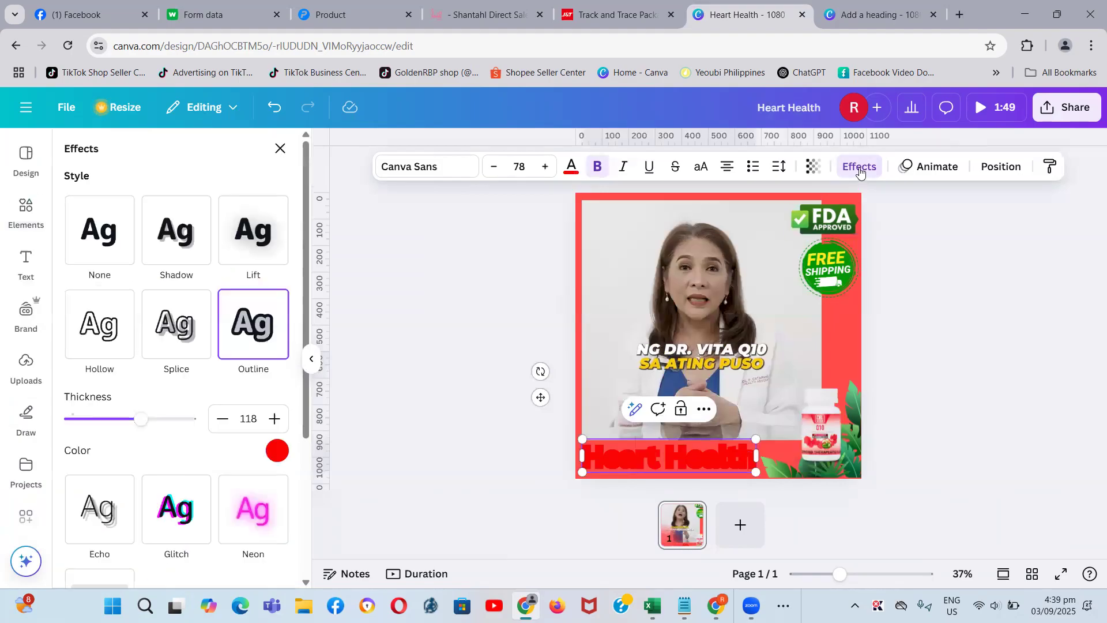
{"action": "left_click", "coordinate": [275, 451]}
{"action": "left_click", "coordinate": [219, 325]}
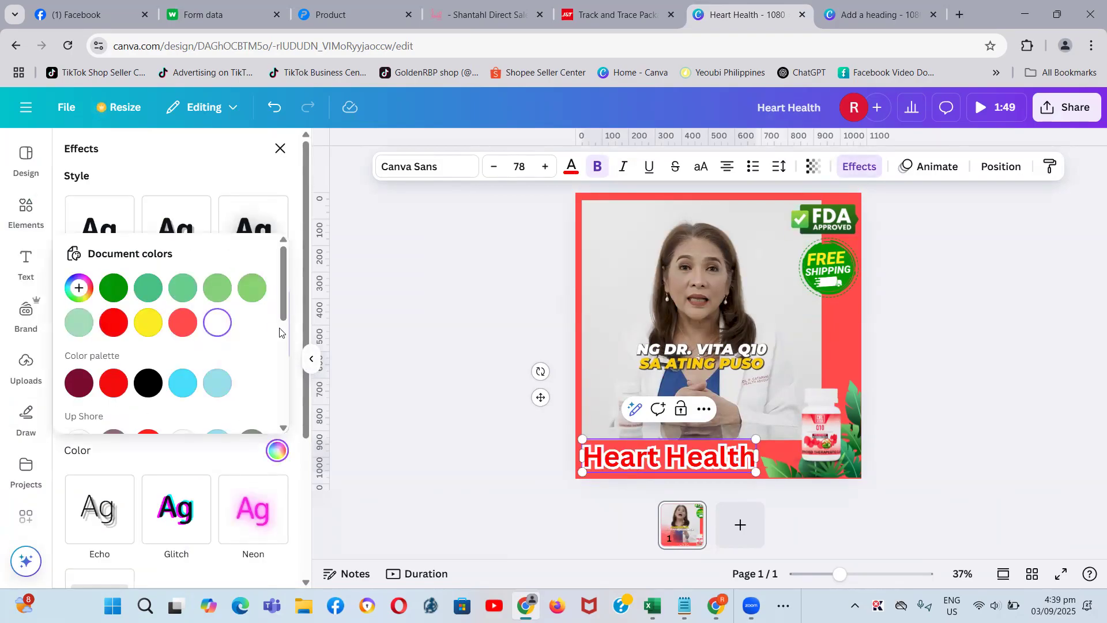
{"action": "left_click", "coordinate": [1001, 358]}
{"action": "left_click", "coordinate": [1001, 358]}
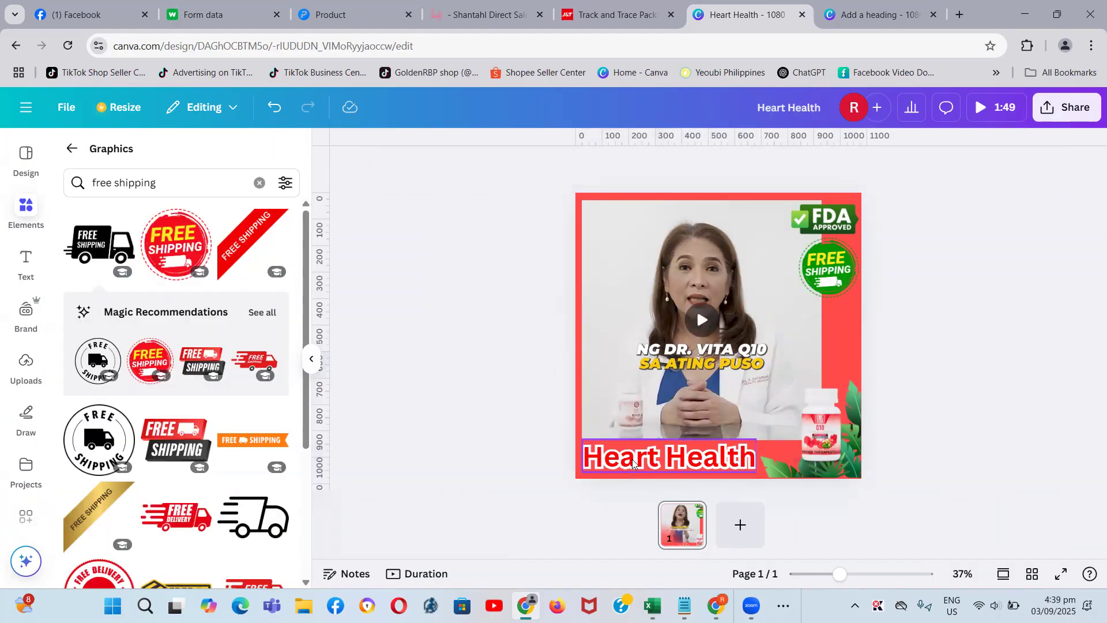
Shrink the "Heart Health" heading to font size 72.7 and replace its text with "Protect"
{"action": "left_click", "coordinate": [634, 463]}
{"action": "left_click_drag", "start_coordinate": [587, 436], "coordinate": [594, 441]}
{"action": "double_click", "coordinate": [729, 457]}
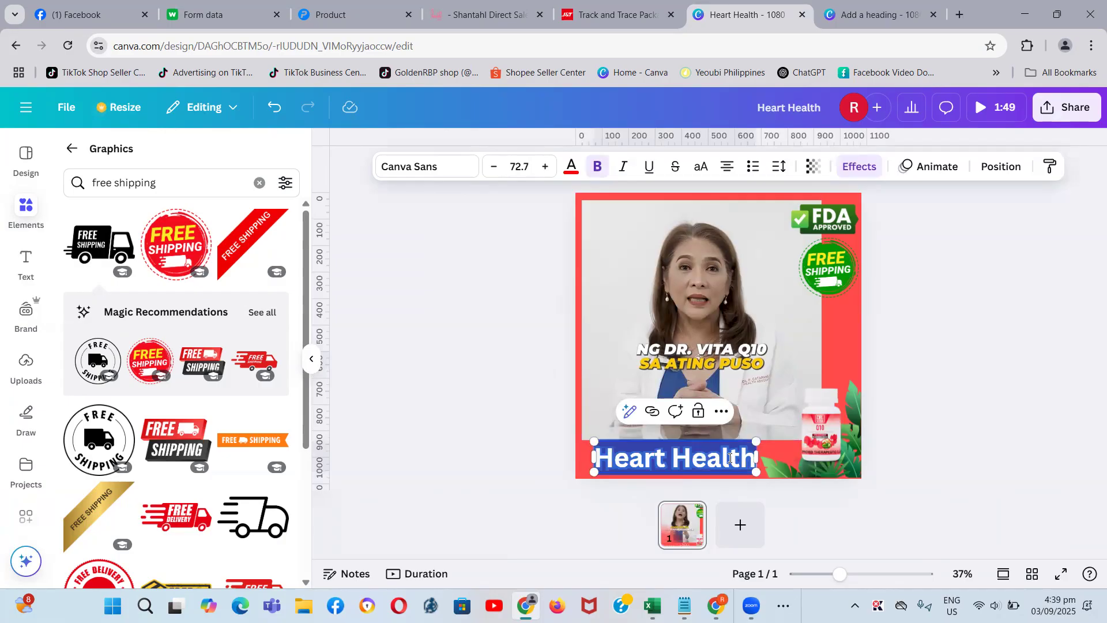
{"action": "key", "text": "BackSpace"}
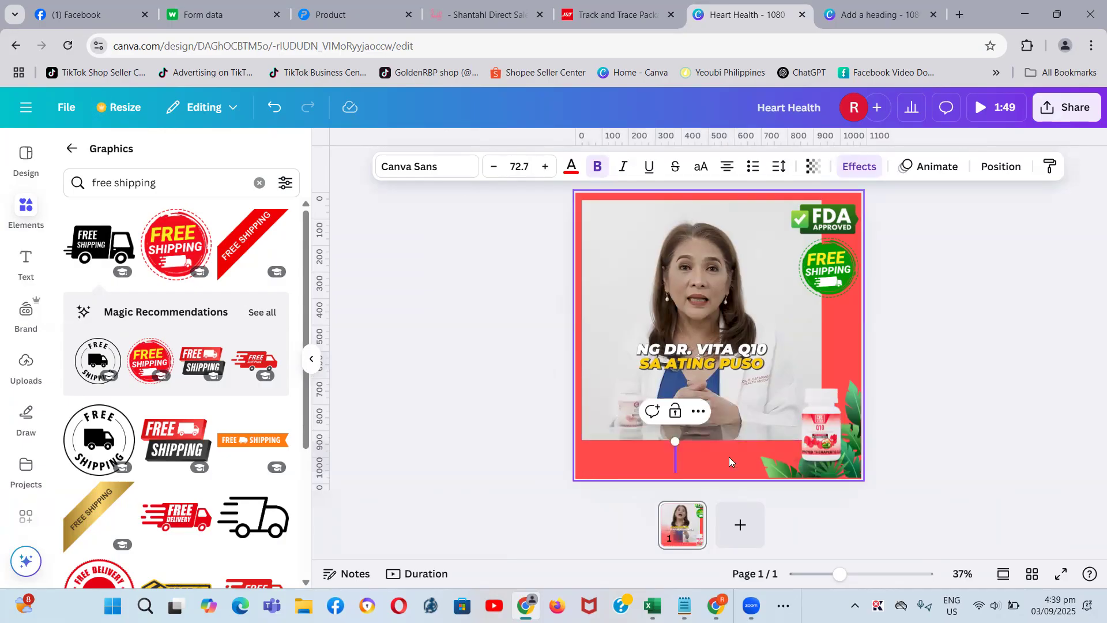
{"action": "type", "text": "Protect"}
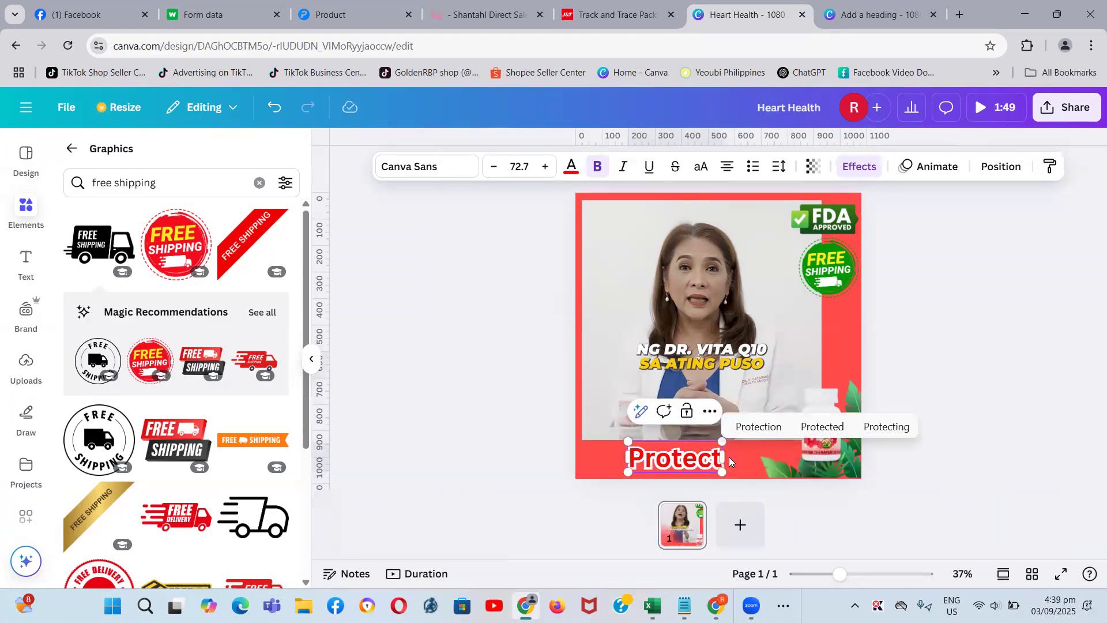
Replace the heading text on the red strip with "Good For the Heart"
{"action": "key", "text": "BackSpace"}
{"action": "key", "text": "BackSpace"}
{"action": "key", "text": "BackSpace"}
{"action": "key", "text": "BackSpace"}
{"action": "key", "text": "BackSpace"}
{"action": "key", "text": "BackSpace"}
{"action": "key", "text": "BackSpace"}
{"action": "type", "text": "gGood For the Heart"}
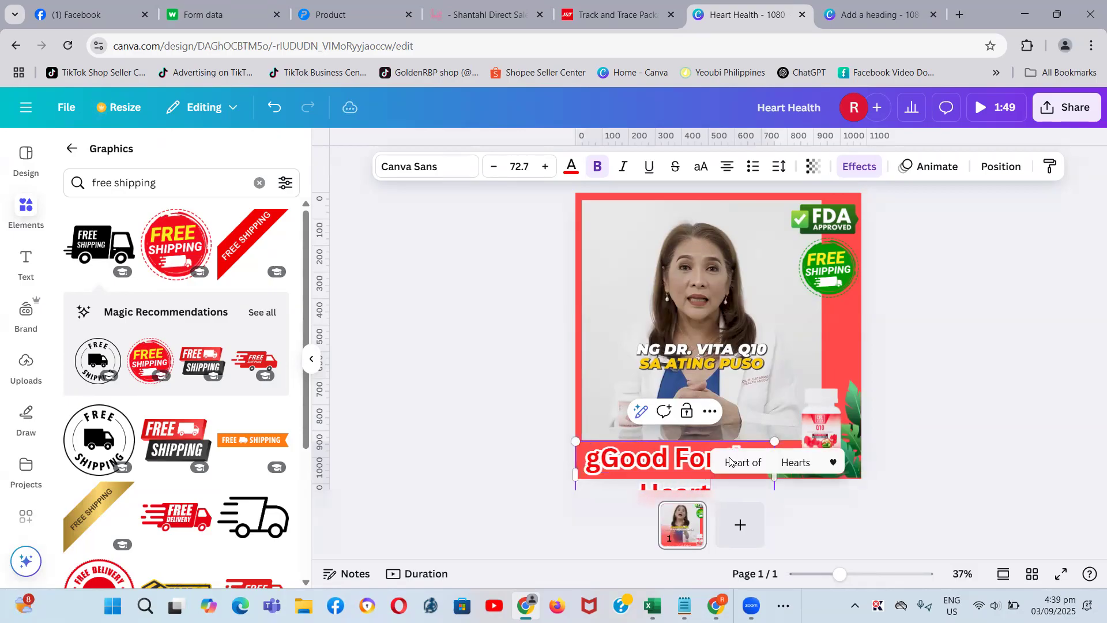
{"action": "left_click", "coordinate": [610, 453]}
{"action": "key", "text": "BackSpace"}
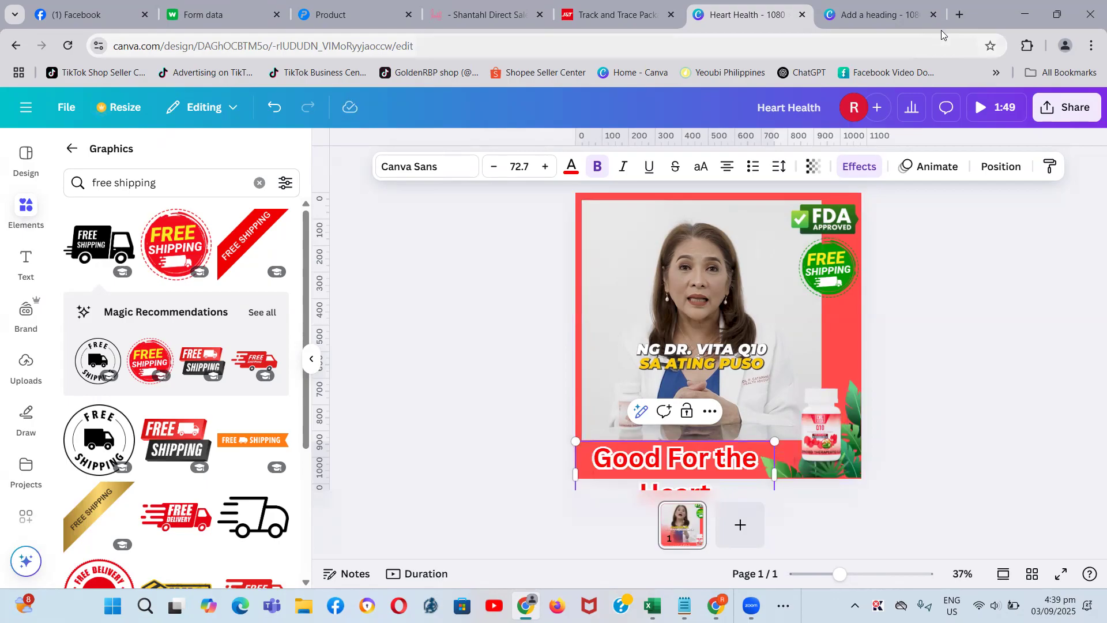
Switch to ChatGPT in a new browser tab and send the greeting "Hello idol Ai"
{"action": "left_click", "coordinate": [957, 15]}
{"action": "left_click", "coordinate": [799, 72]}
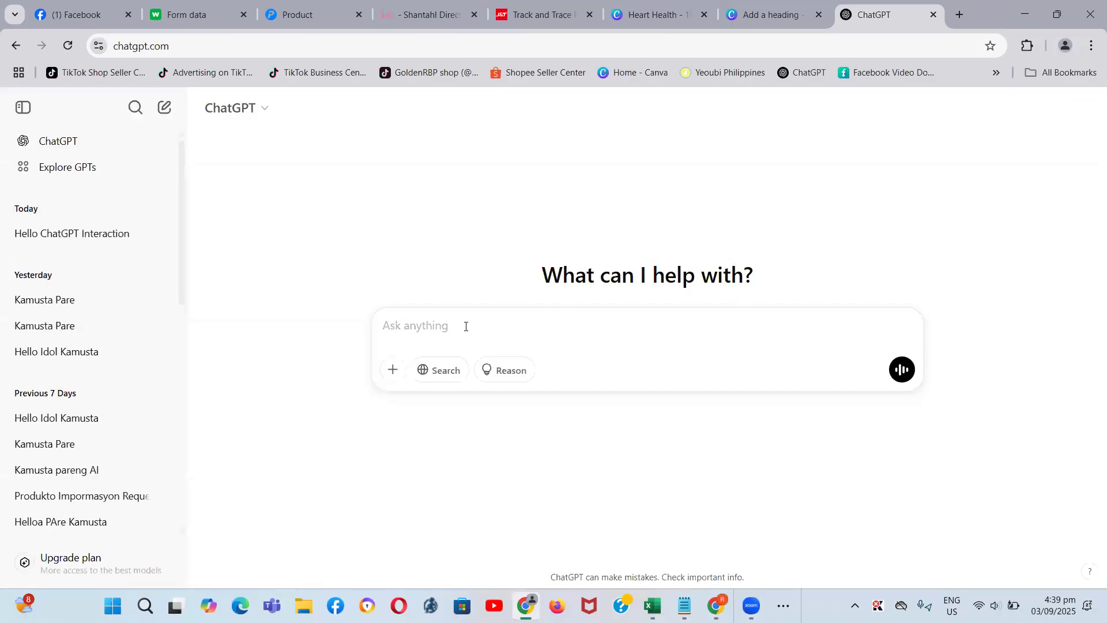
{"action": "type", "text": "Hello "}
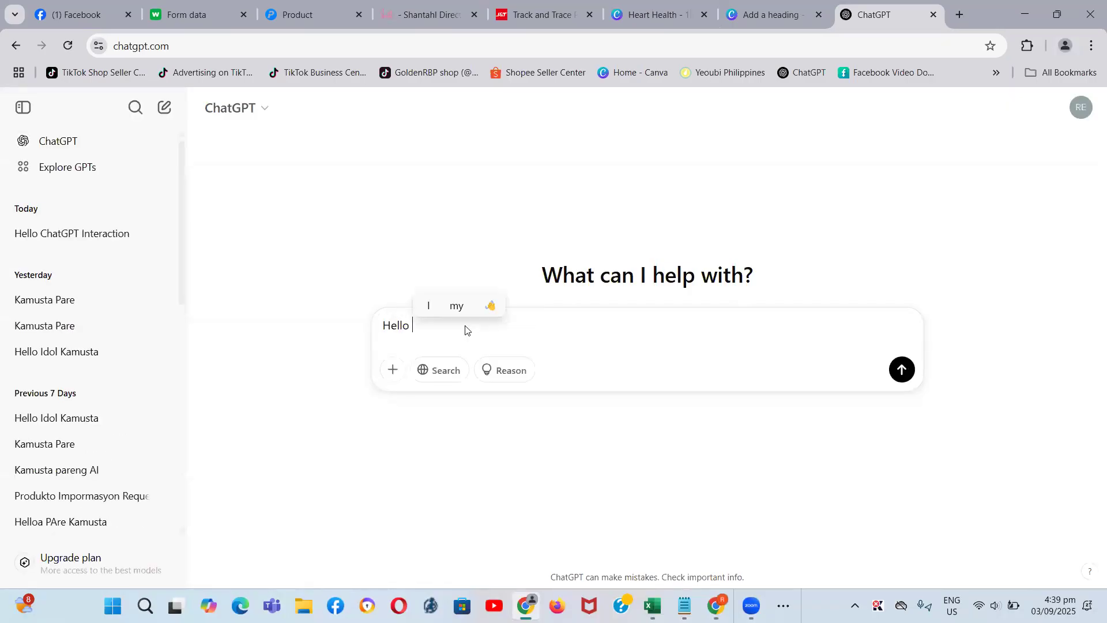
{"action": "type", "text": "idol Ai"}
{"action": "key", "text": "Return"}
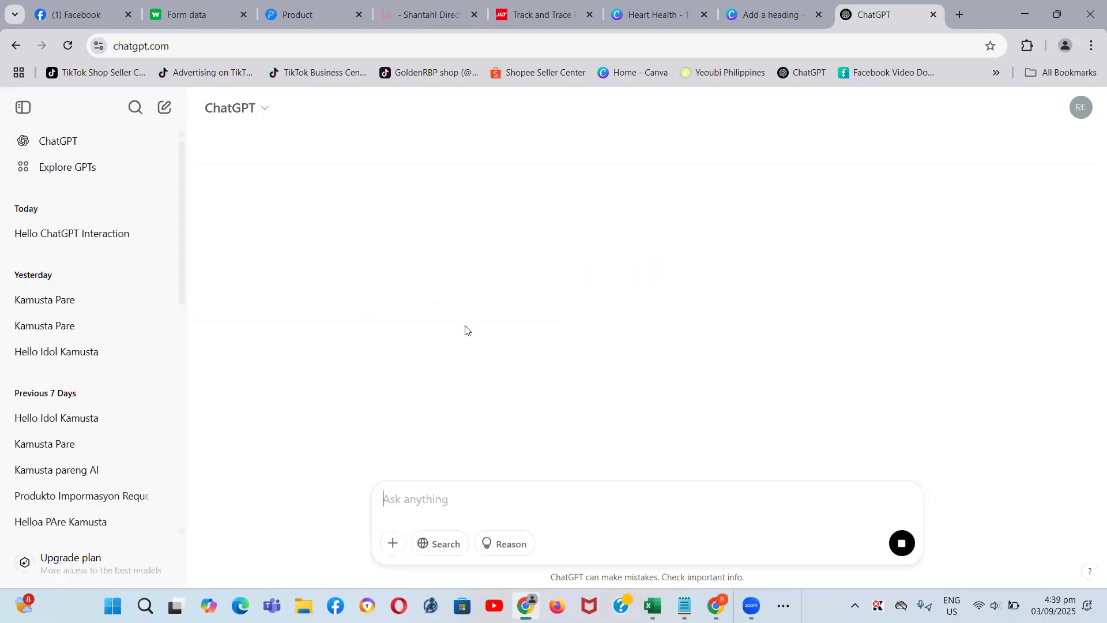
Send the request "pwede mo ba ako bigyan ng Hook pra sa Q10 ko na products magamit sa Fb Post Ads"
{"action": "type", "text": "pwed"}
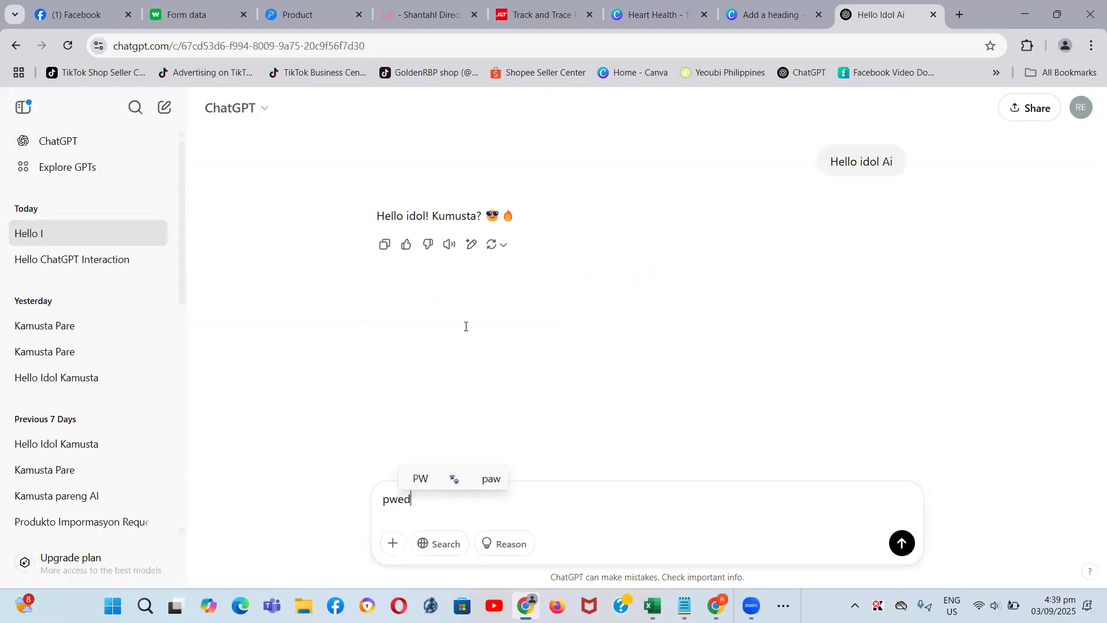
{"action": "type", "text": "e mo ba ako"}
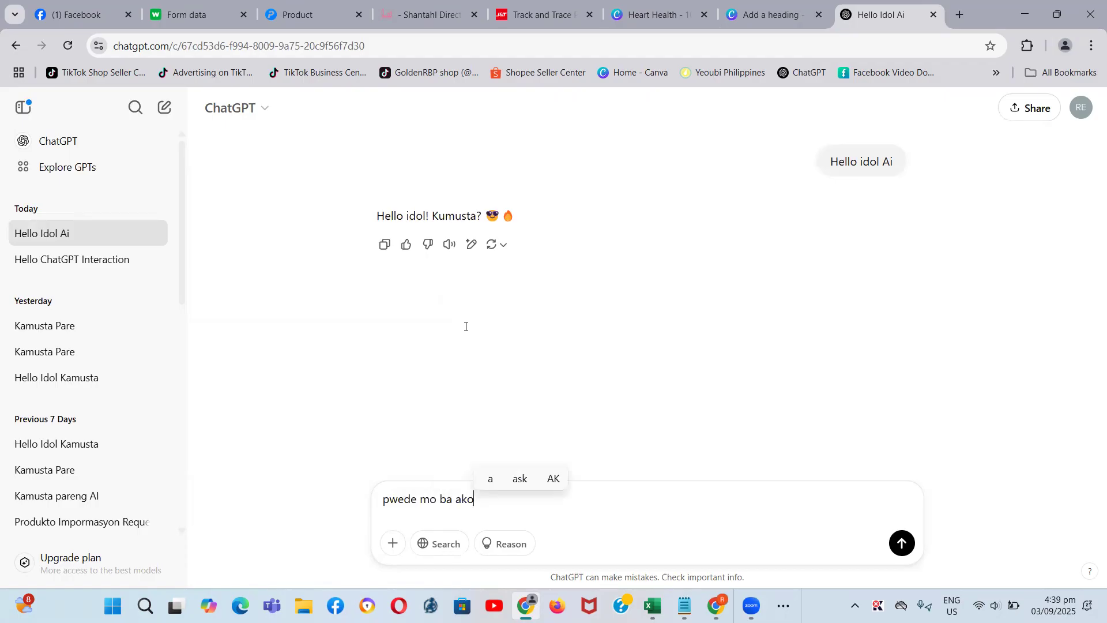
{"action": "type", "text": " big"}
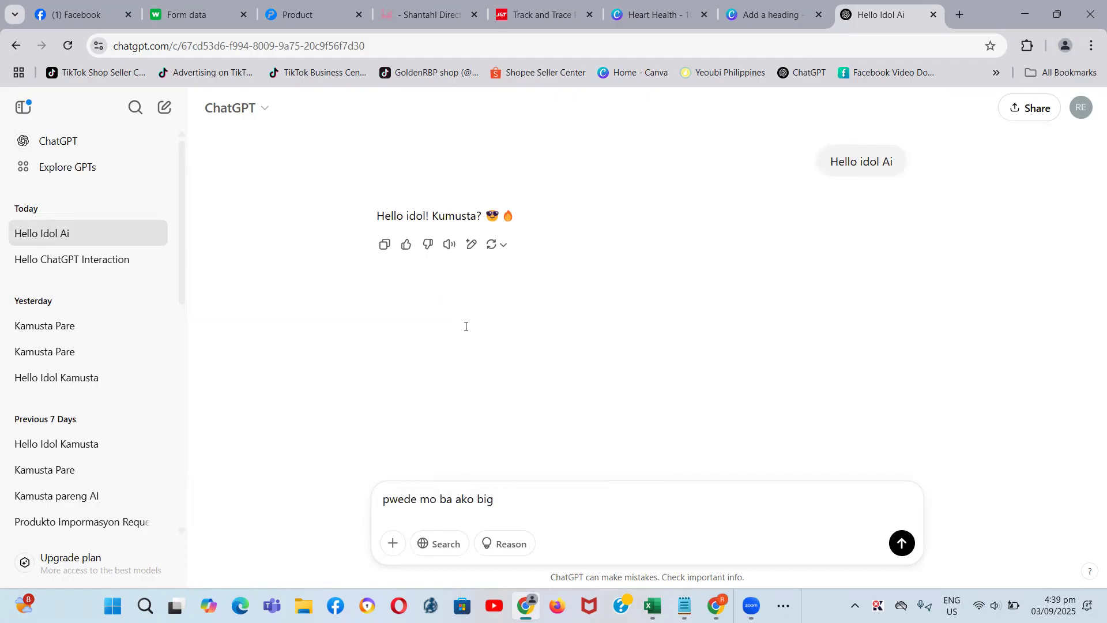
{"action": "type", "text": "uan ng Hook p"}
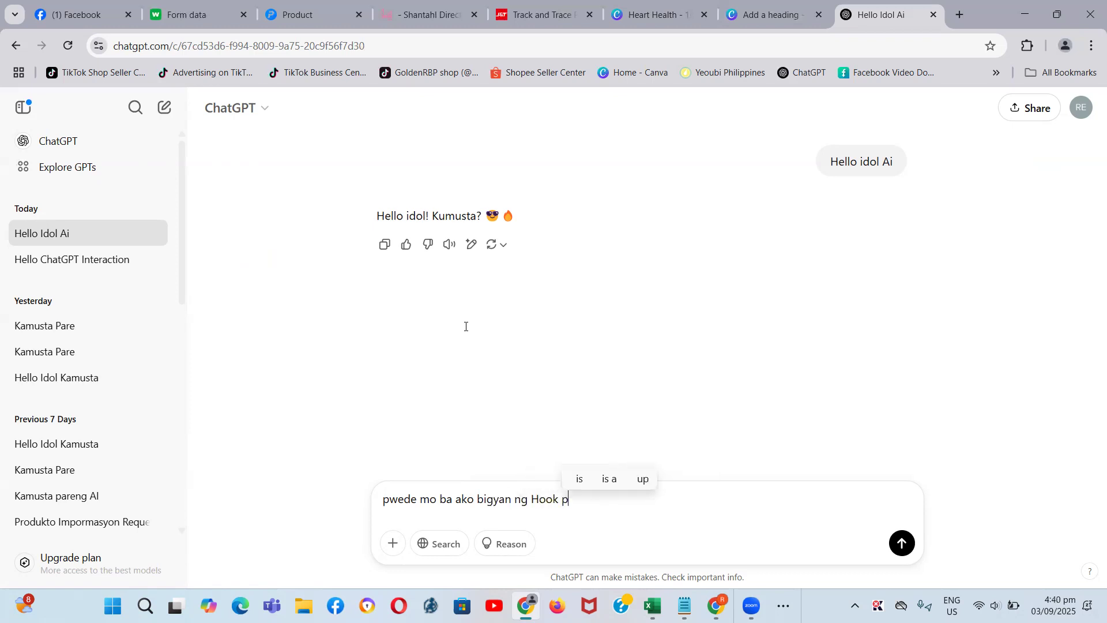
{"action": "type", "text": "ra"}
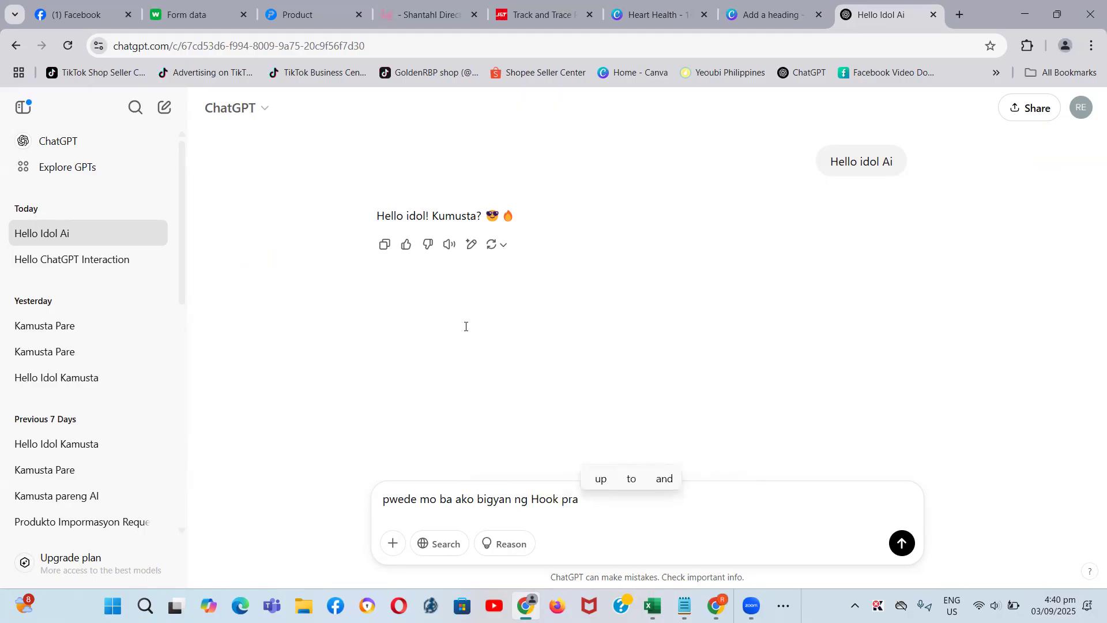
{"action": "type", "text": " sa Q10 ko"}
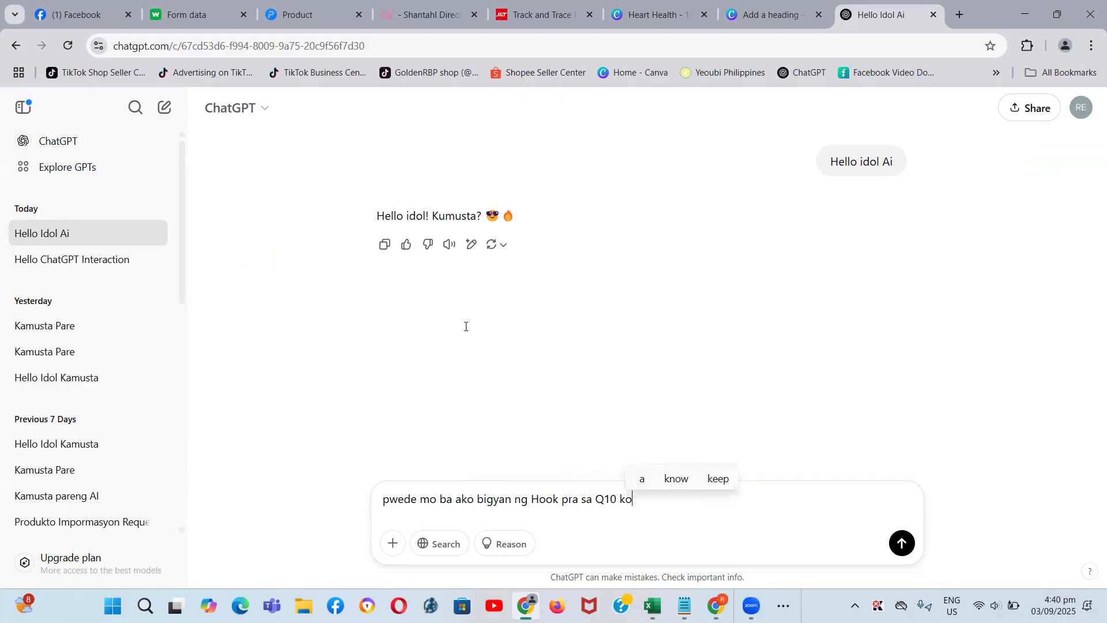
{"action": "type", "text": " na prod"}
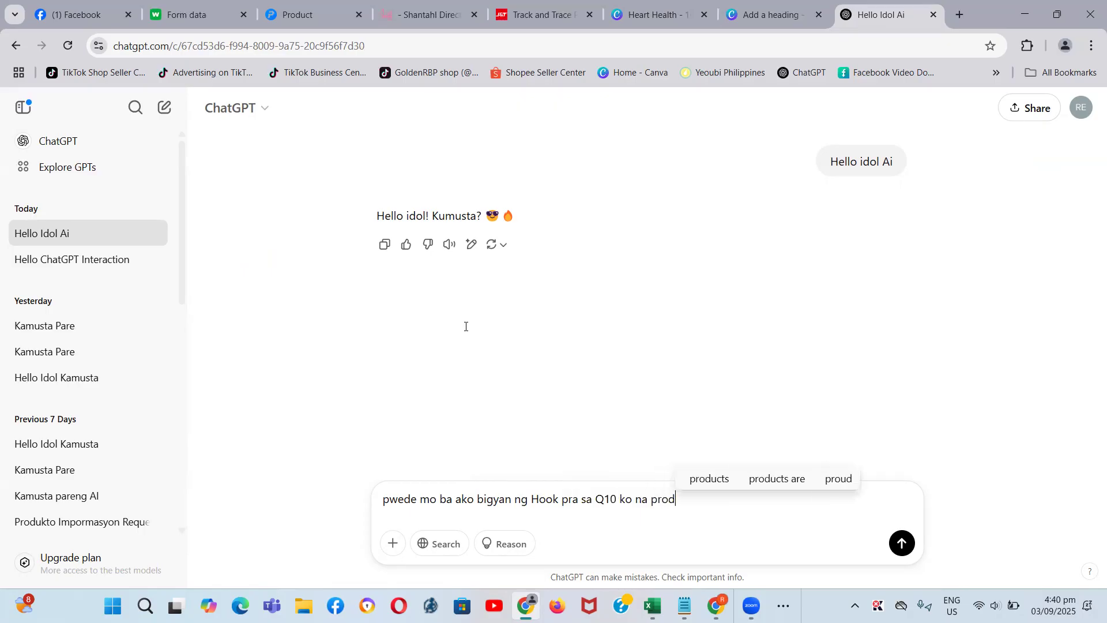
{"action": "type", "text": "ucts ma"}
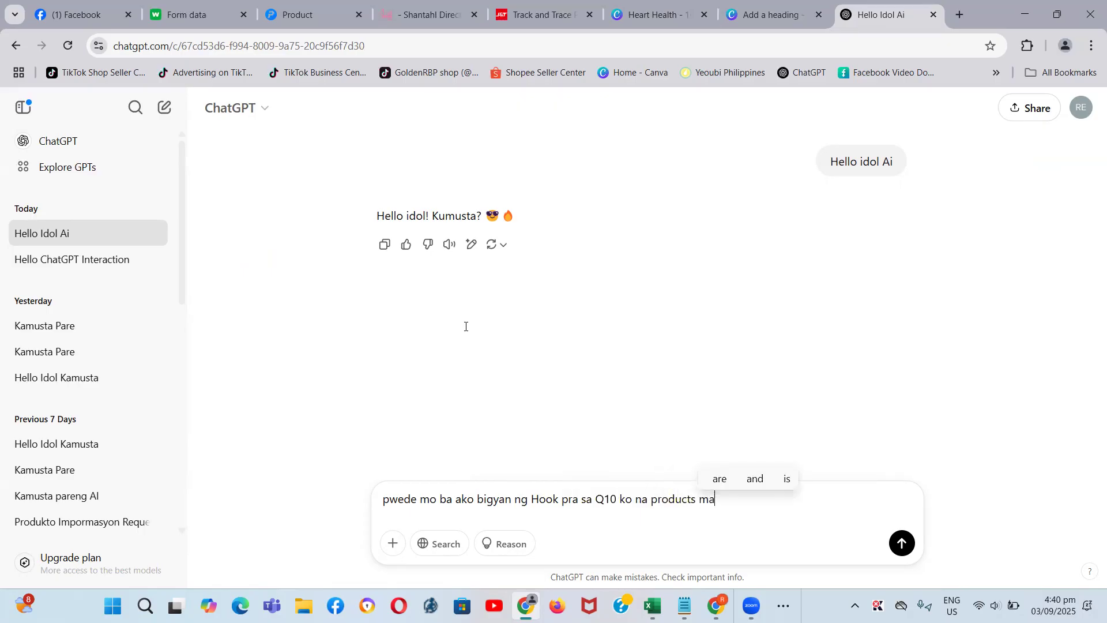
{"action": "type", "text": "gamit s"}
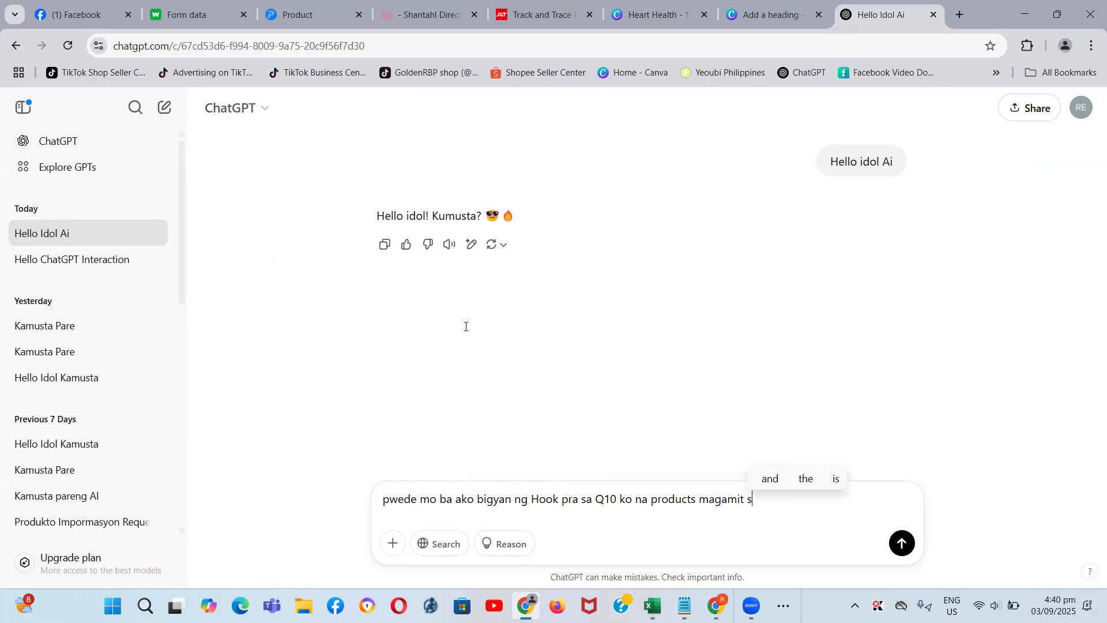
{"action": "type", "text": "a Fb "}
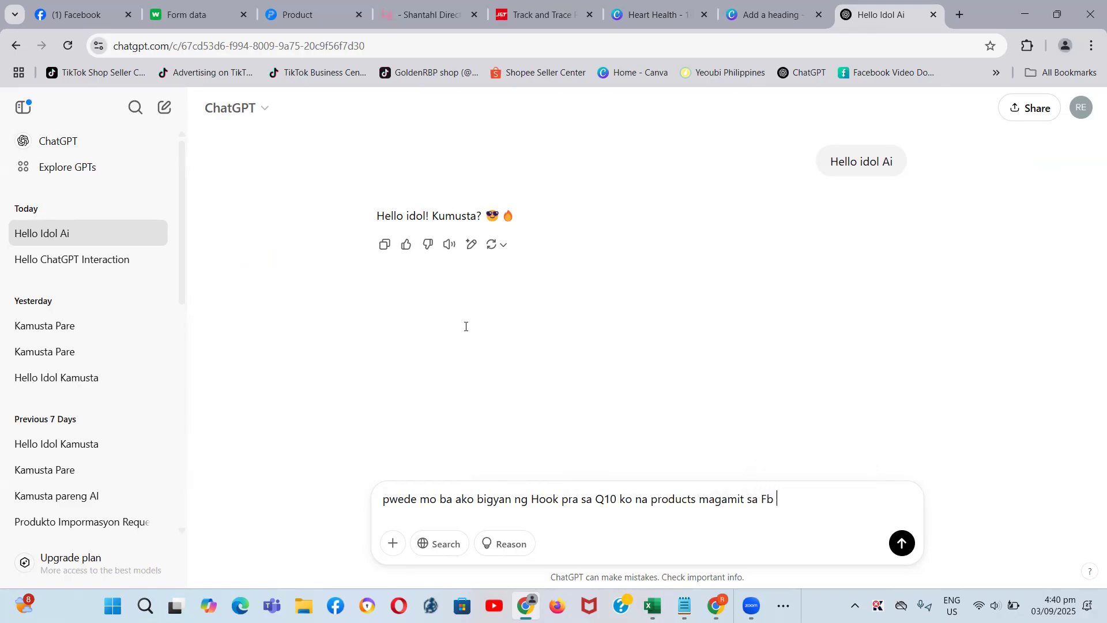
{"action": "type", "text": "Post Ads"}
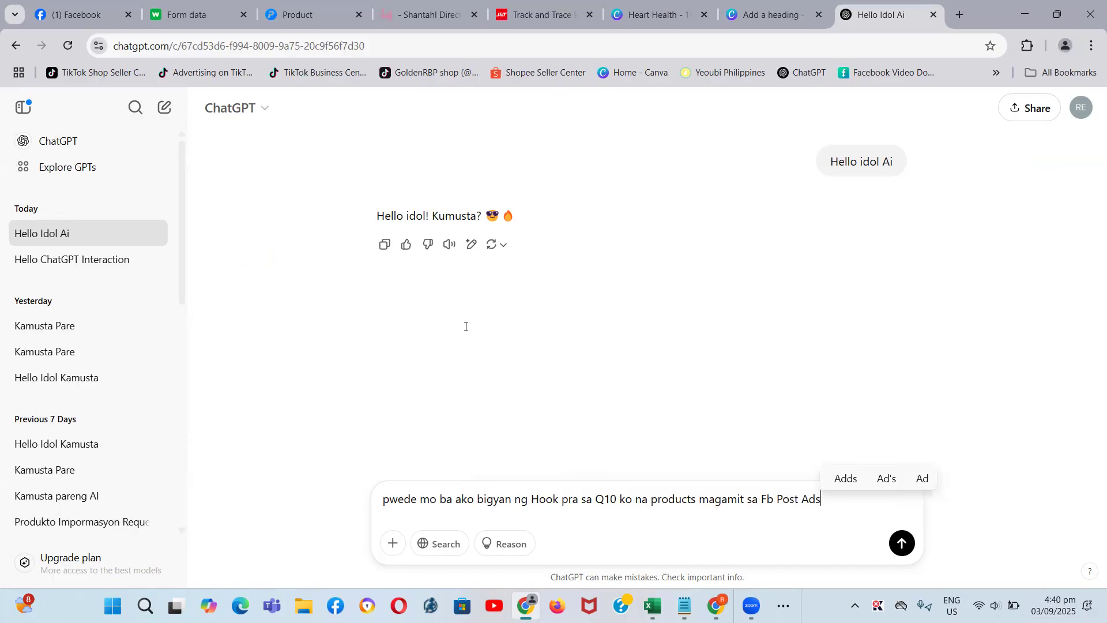
{"action": "key", "text": "Return"}
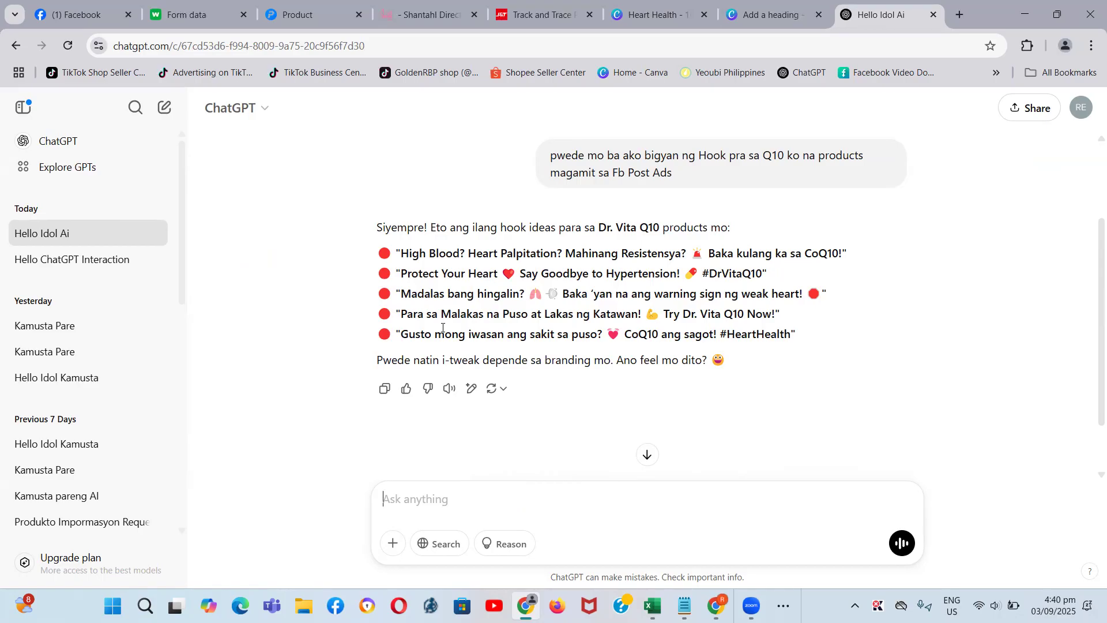
Return to the Heart Health design in Canva and change the heading's font to Anton
{"action": "left_click", "coordinate": [769, 9]}
{"action": "left_click", "coordinate": [663, 14]}
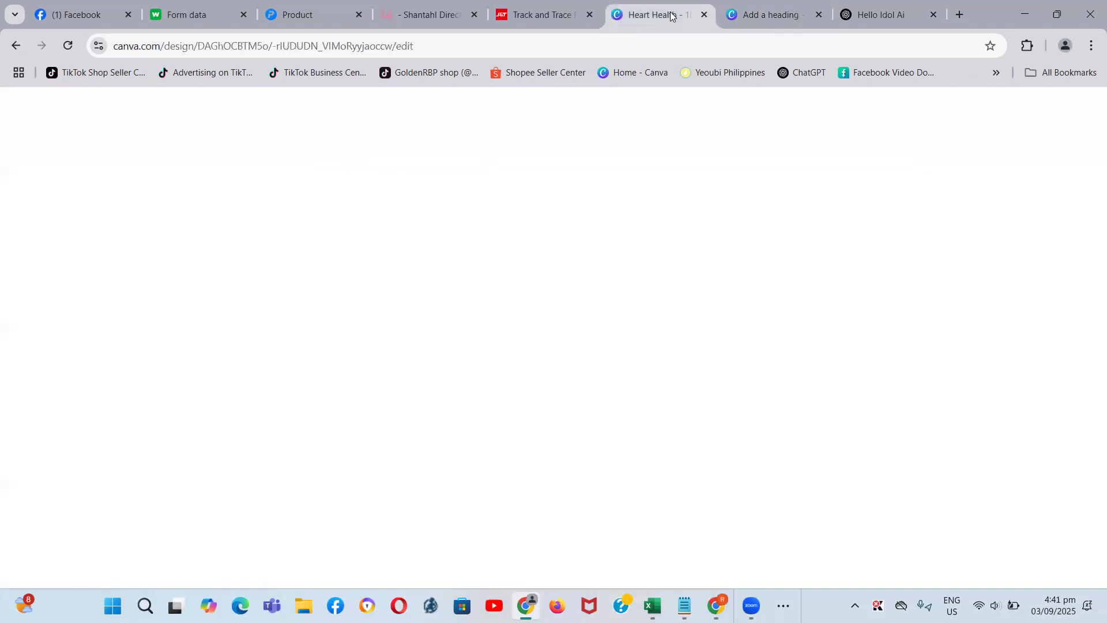
{"action": "left_click", "coordinate": [691, 456]}
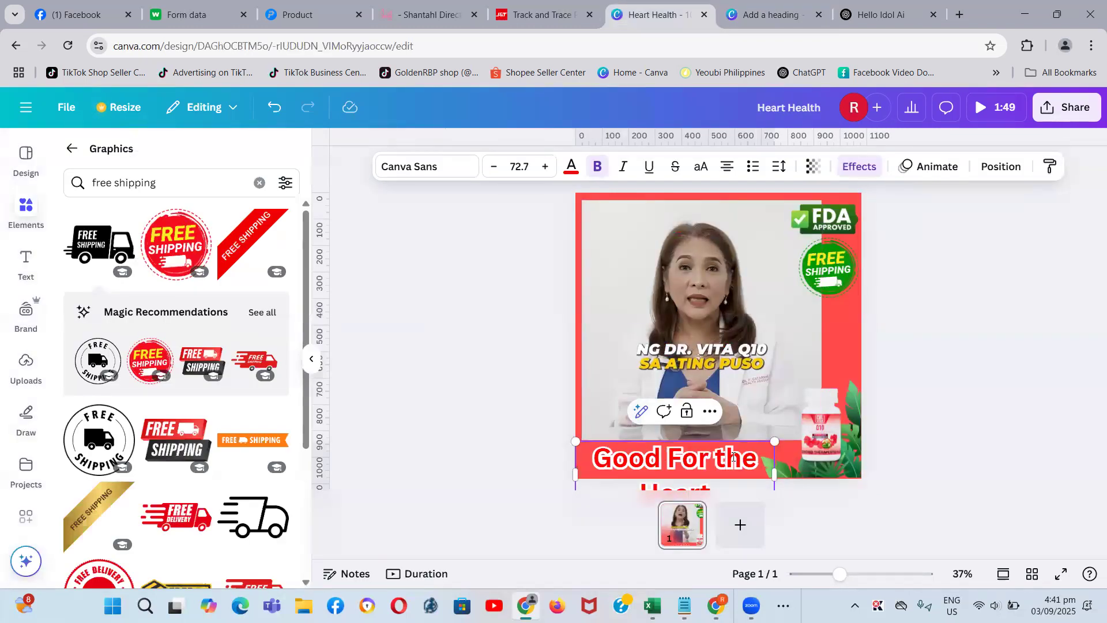
{"action": "left_click", "coordinate": [411, 167]}
{"action": "scroll", "coordinate": [133, 392], "scroll_direction": "down", "scroll_amount": 3}
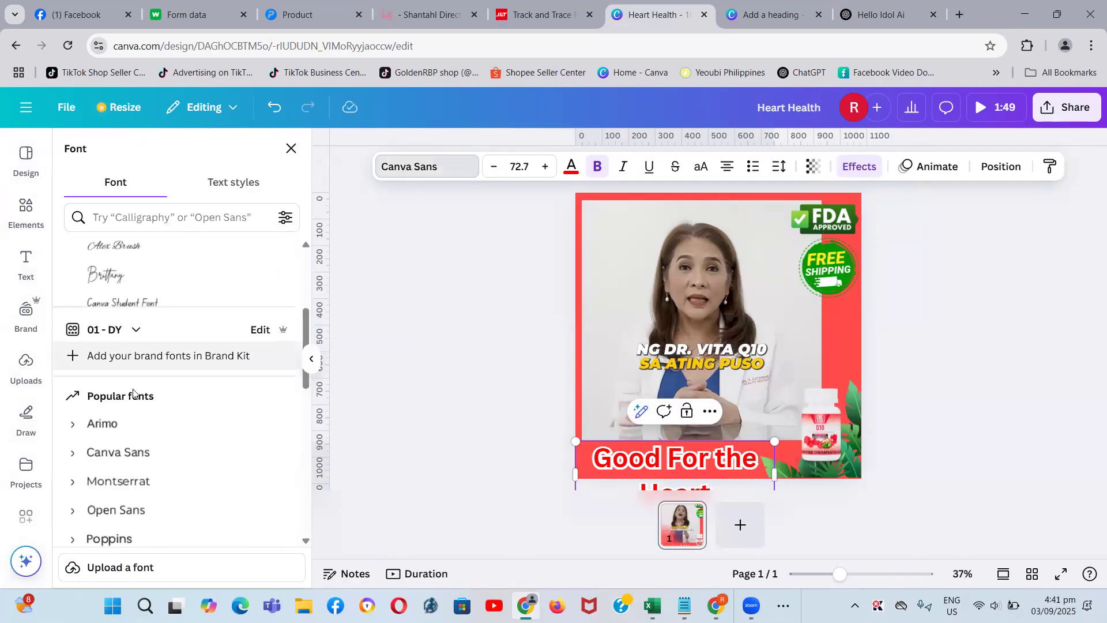
{"action": "scroll", "coordinate": [137, 420], "scroll_direction": "down", "scroll_amount": 3}
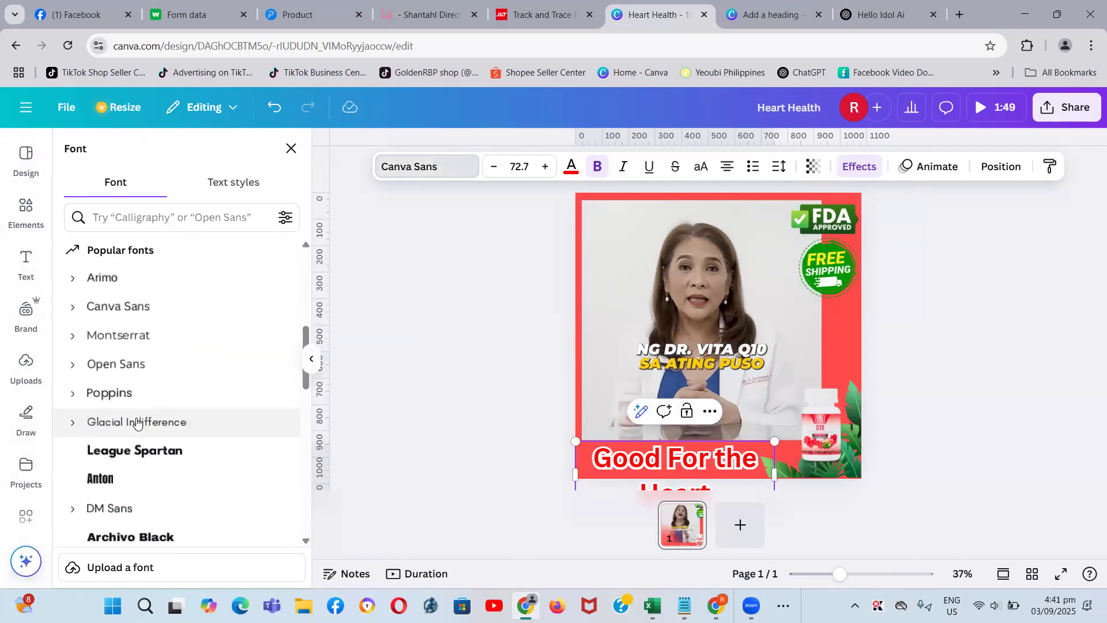
{"action": "left_click", "coordinate": [98, 483]}
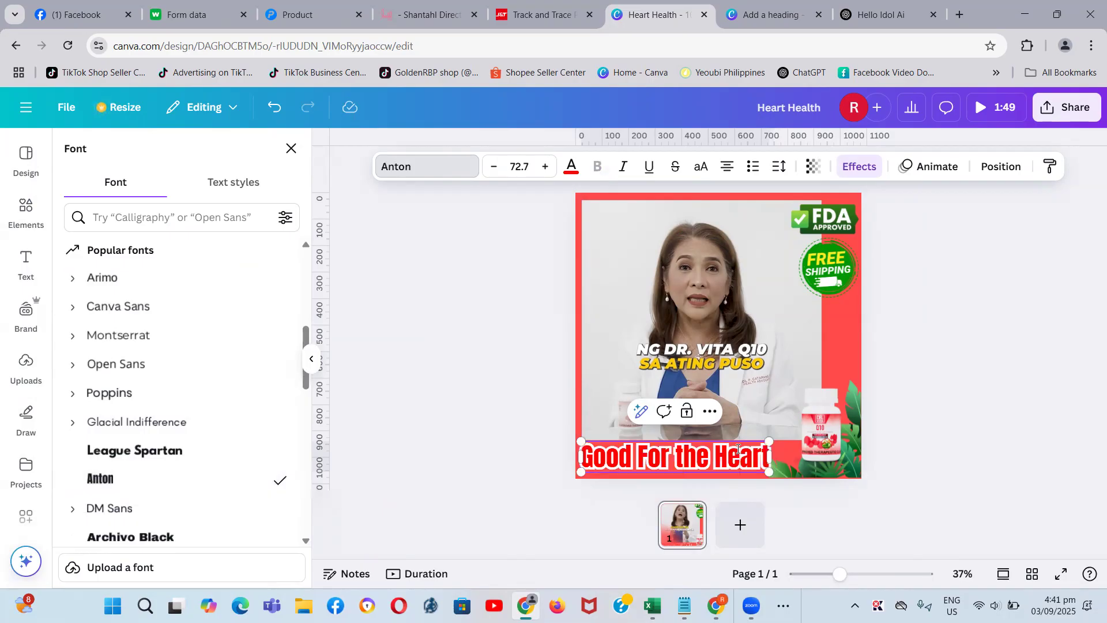
Replace the heading text with the suggested hook phrase "Say Goodbye to Hypertension"
{"action": "key", "text": "BackSpace"}
{"action": "key", "text": "BackSpace"}
{"action": "key", "text": "BackSpace"}
{"action": "key", "text": "BackSpace"}
{"action": "key", "text": "BackSpace"}
{"action": "key", "text": "BackSpace"}
{"action": "key", "text": "BackSpace"}
{"action": "key", "text": "BackSpace"}
{"action": "key", "text": "BackSpace"}
{"action": "key", "text": "BackSpace"}
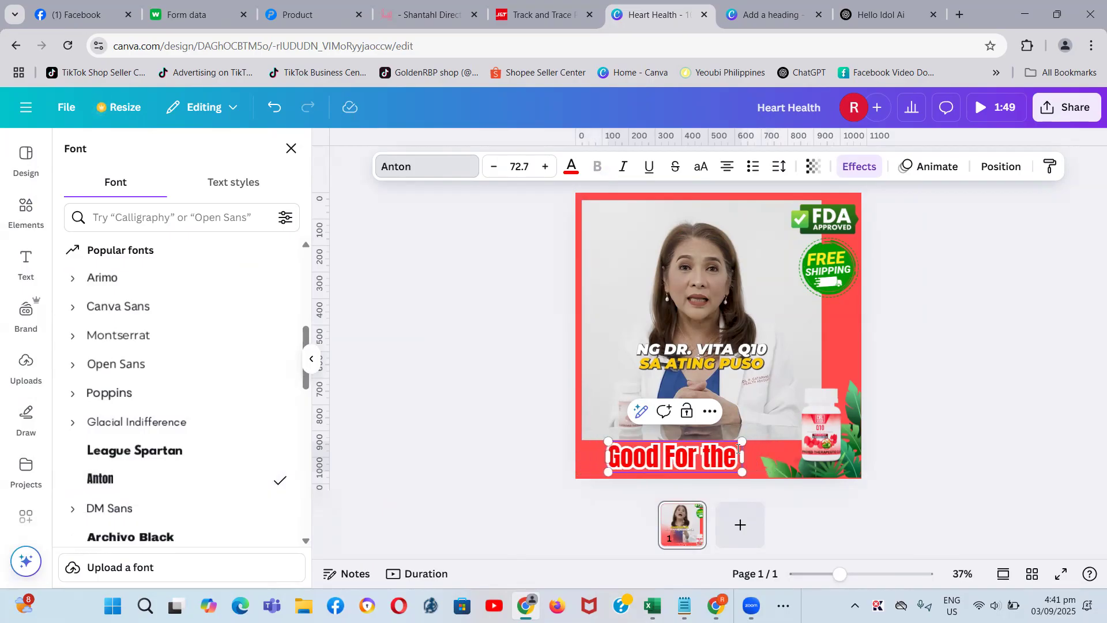
{"action": "key", "text": "BackSpace"}
{"action": "key", "text": "BackSpace"}
{"action": "key", "text": "BackSpace"}
{"action": "key", "text": "BackSpace"}
{"action": "key", "text": "BackSpace"}
{"action": "key", "text": "BackSpace"}
{"action": "key", "text": "BackSpace"}
{"action": "key", "text": "BackSpace"}
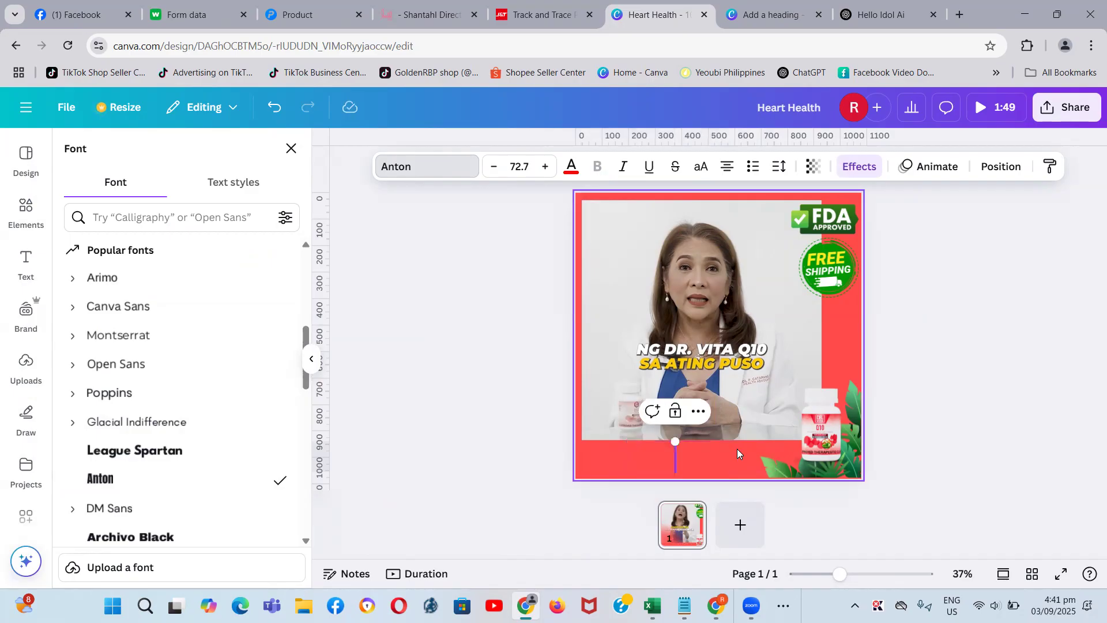
{"action": "type", "text": "Say"}
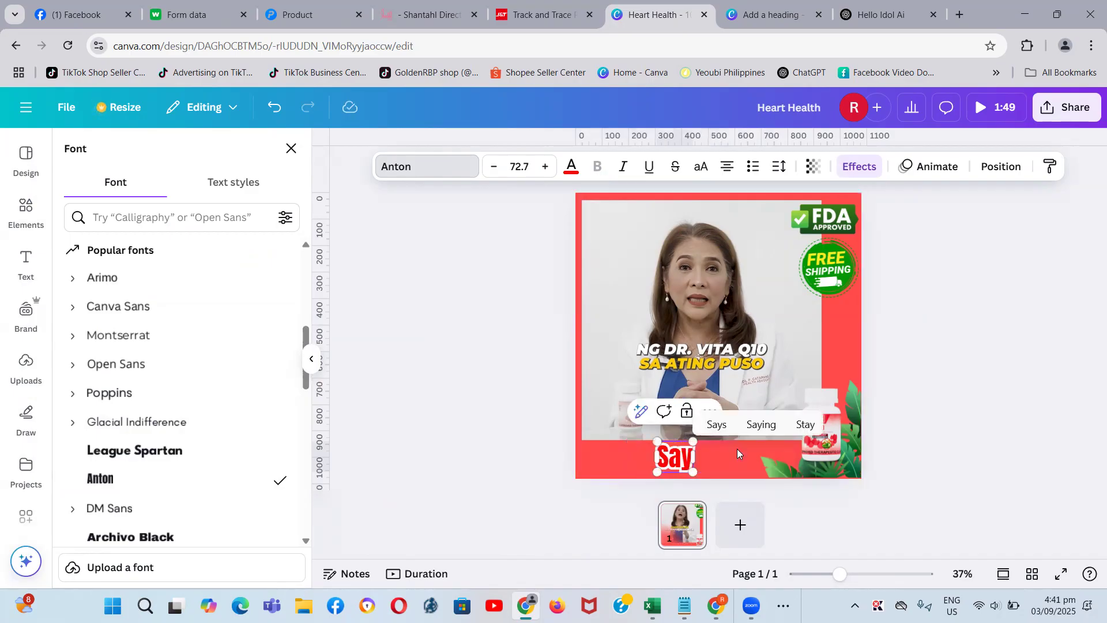
{"action": "type", "text": " Good"}
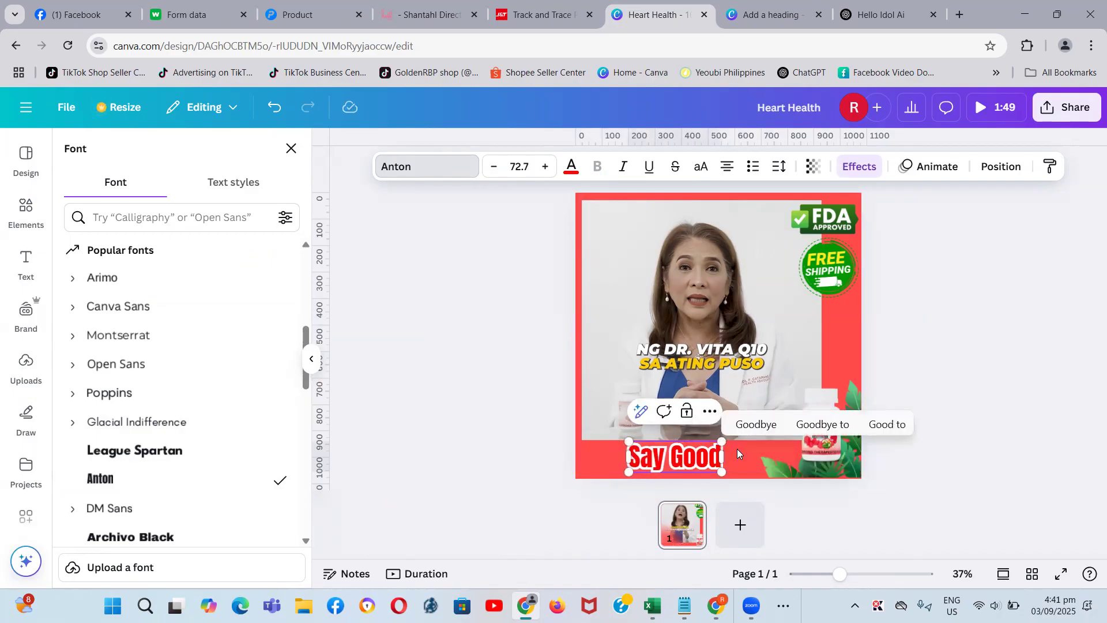
{"action": "type", "text": "bye to"}
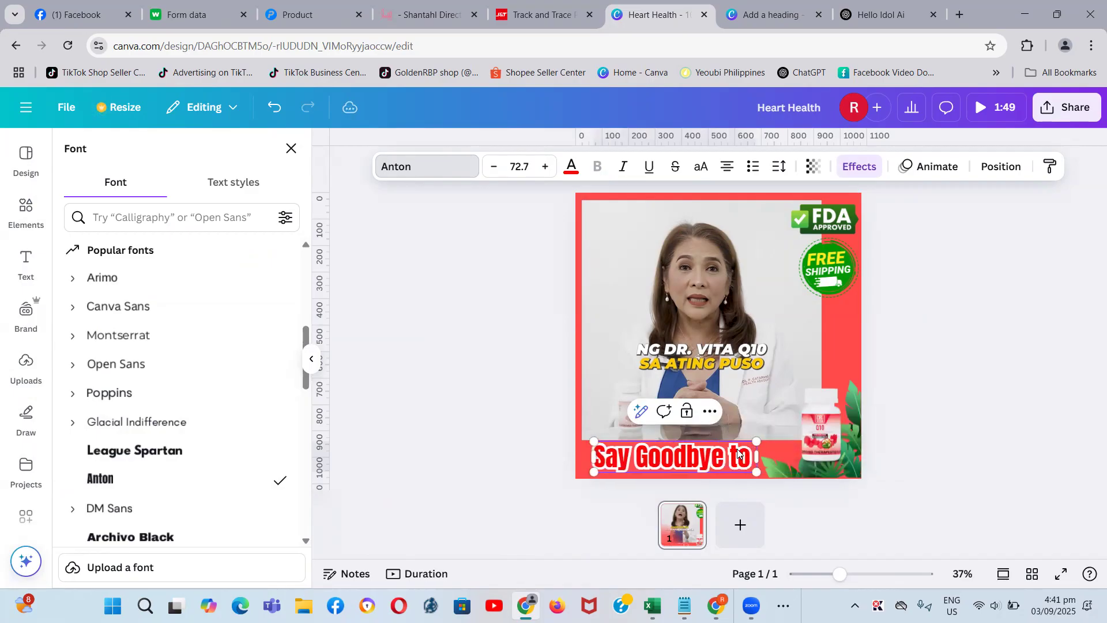
{"action": "type", "text": " Hypert"}
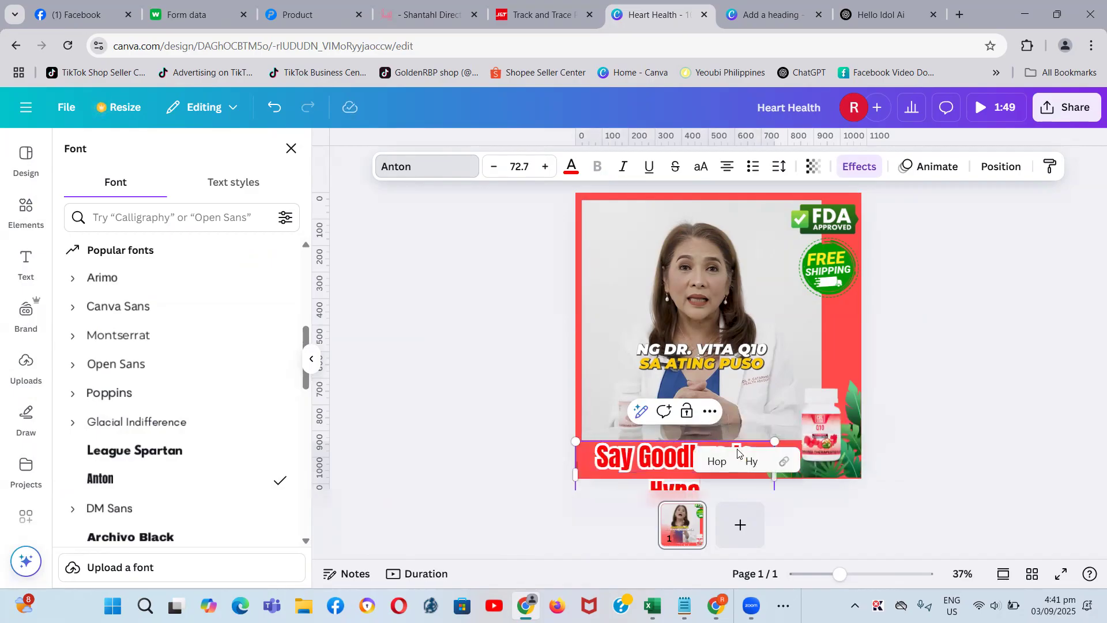
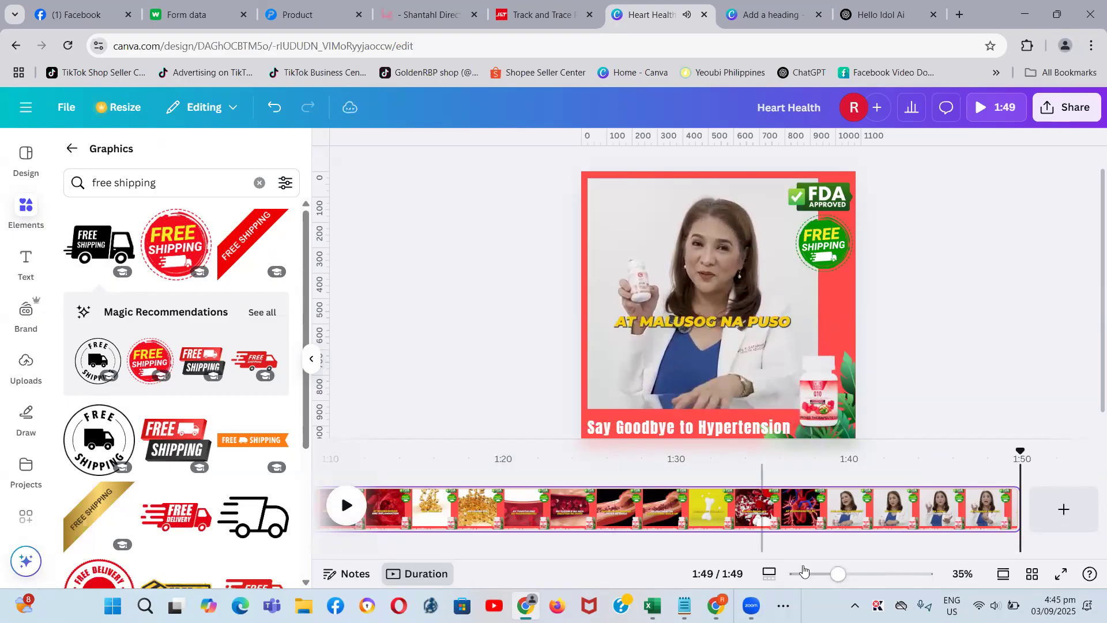
Search the graphics library for "iso" with the canvas zoom set to 30%
{"action": "mouse_move", "coordinate": [837, 575]}
{"action": "left_mouse_down"}
{"action": "mouse_move", "coordinate": [823, 574]}
{"action": "mouse_move", "coordinate": [834, 574]}
{"action": "left_mouse_up"}
{"action": "left_click", "coordinate": [188, 191]}
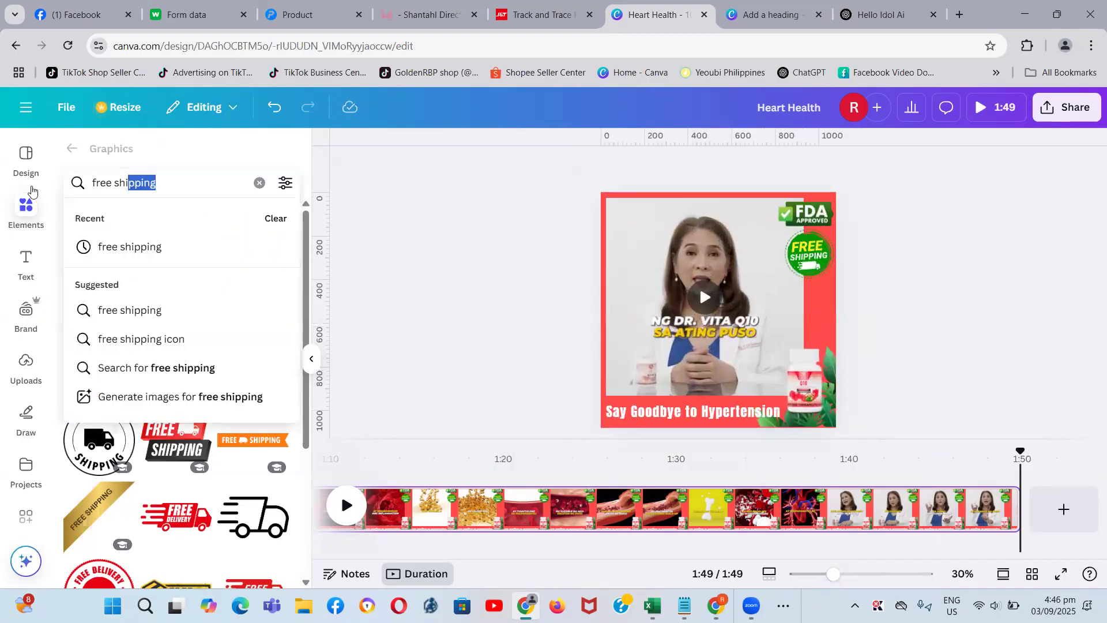
{"action": "key", "text": "BackSpace"}
{"action": "type", "text": "iso"}
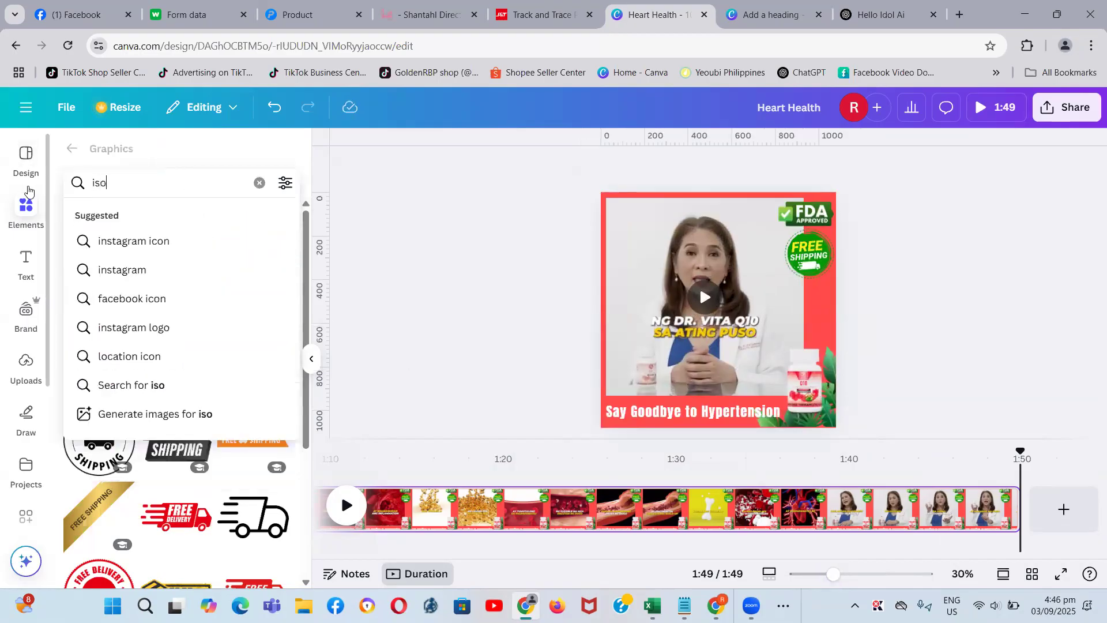
{"action": "left_click", "coordinate": [101, 267]}
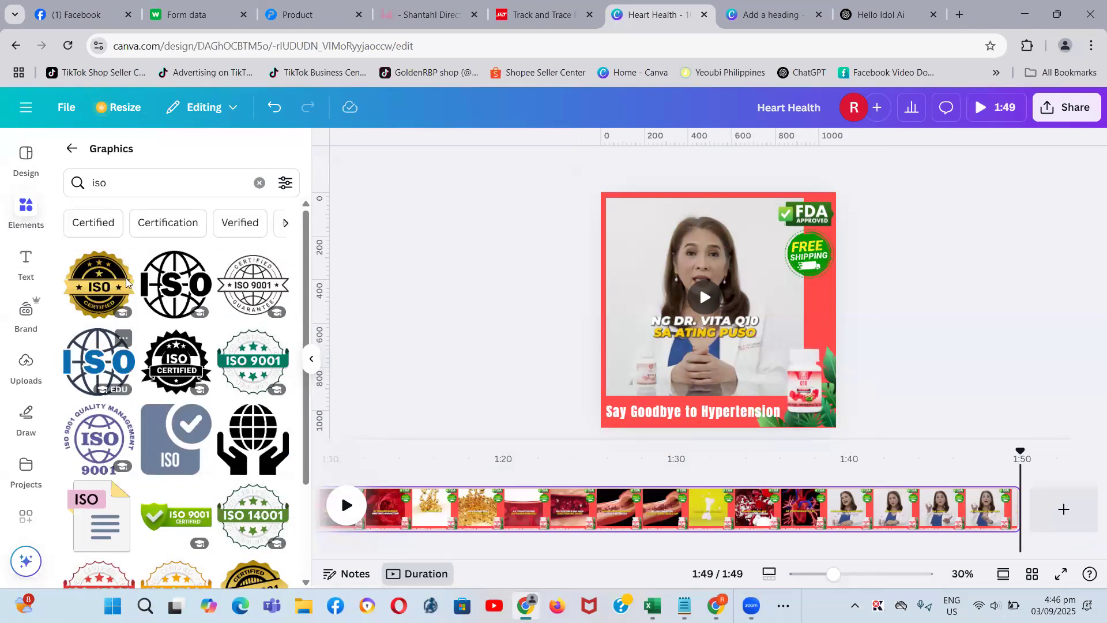
Search the graphics library for "haccp" and look through the results for a suitable certification badge
{"action": "left_click", "coordinate": [144, 180]}
{"action": "key", "text": "BackSpace"}
{"action": "key", "text": "BackSpace"}
{"action": "key", "text": "BackSpace"}
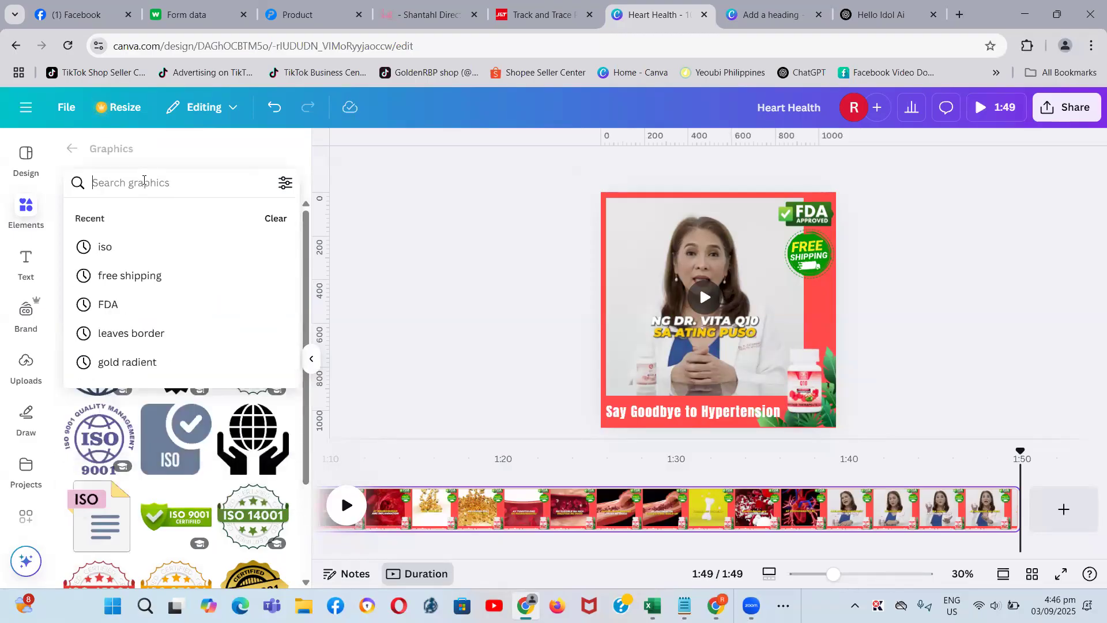
{"action": "type", "text": "haccp"}
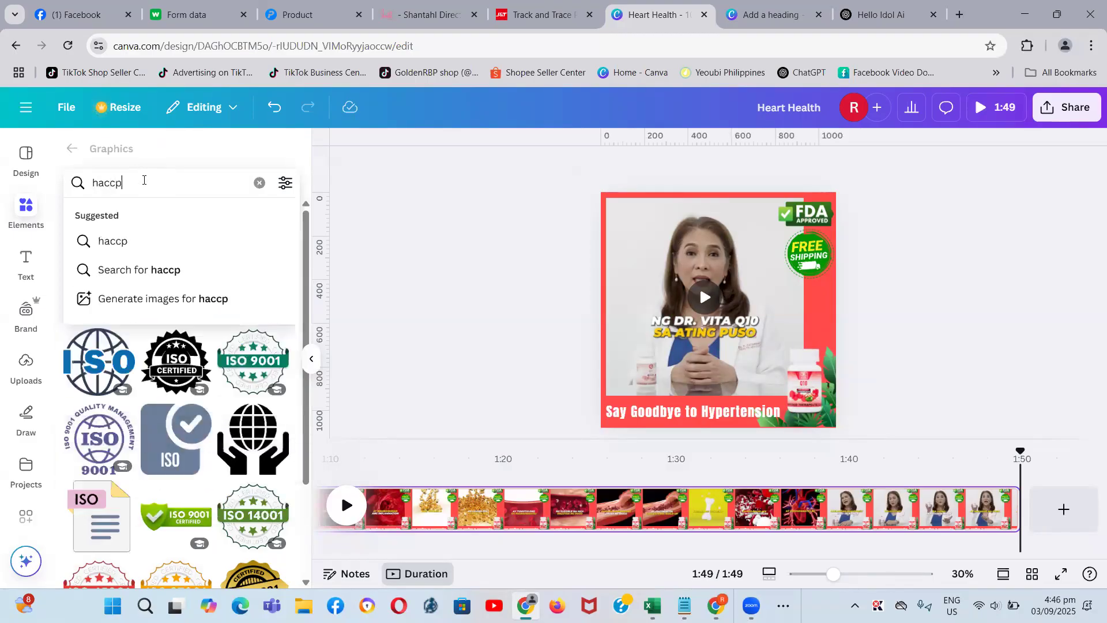
{"action": "key", "text": "Return"}
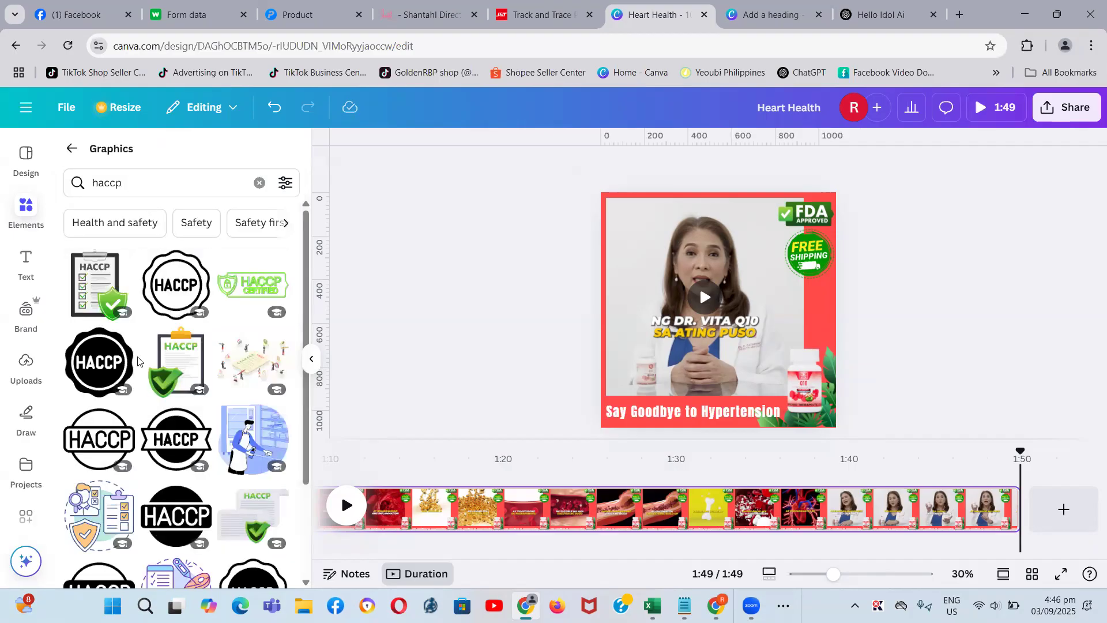
{"action": "scroll", "coordinate": [138, 361], "scroll_direction": "down", "scroll_amount": 5}
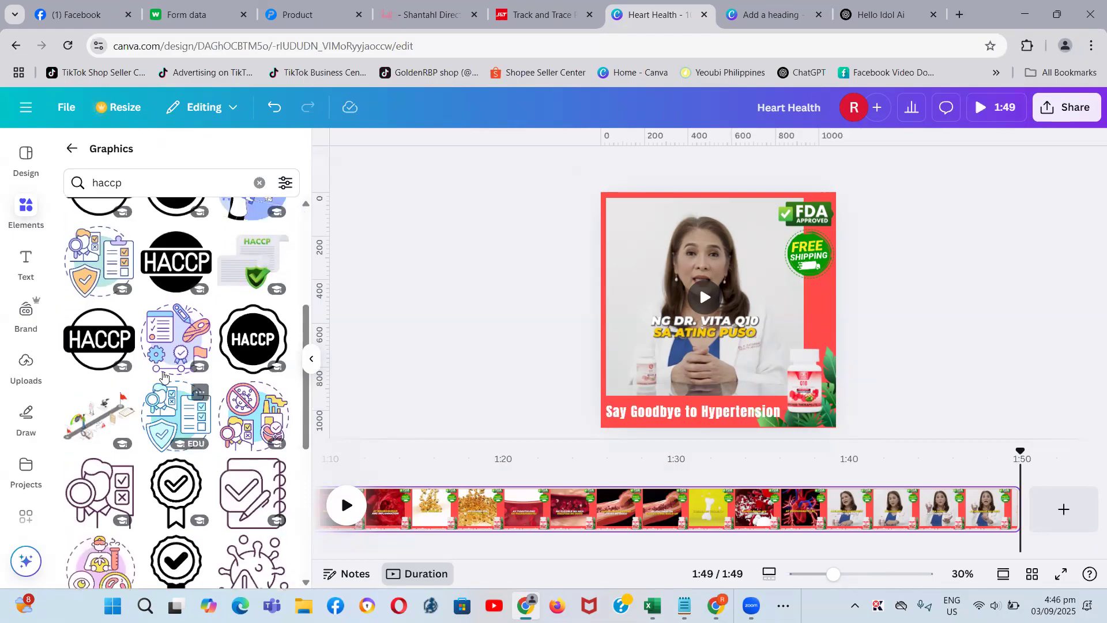
{"action": "scroll", "coordinate": [164, 372], "scroll_direction": "up", "scroll_amount": 5}
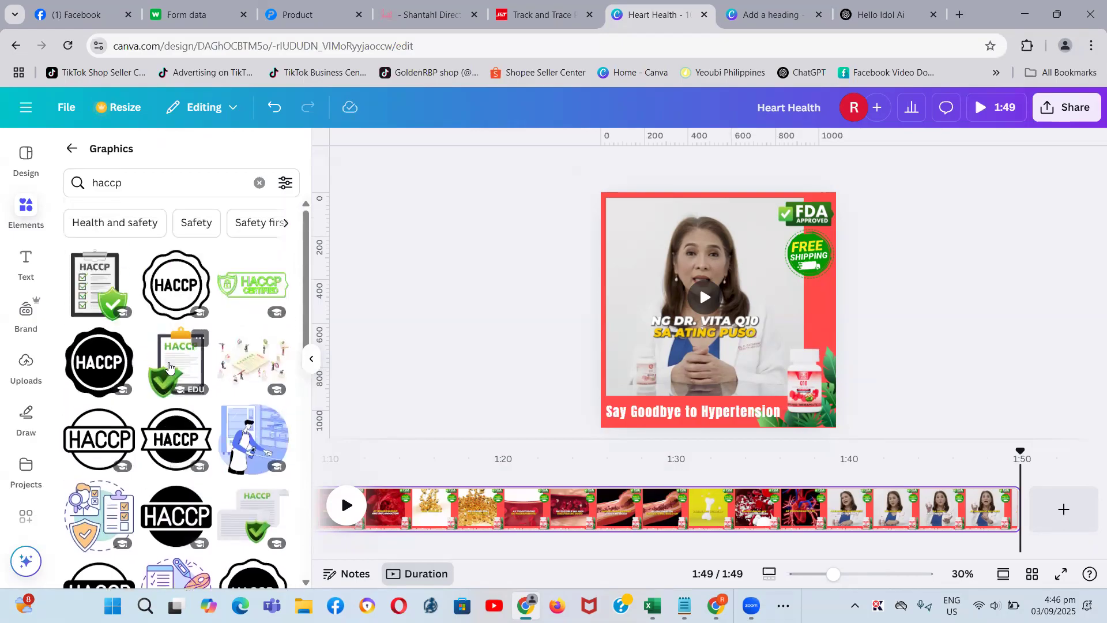
{"action": "scroll", "coordinate": [169, 367], "scroll_direction": "down", "scroll_amount": 5}
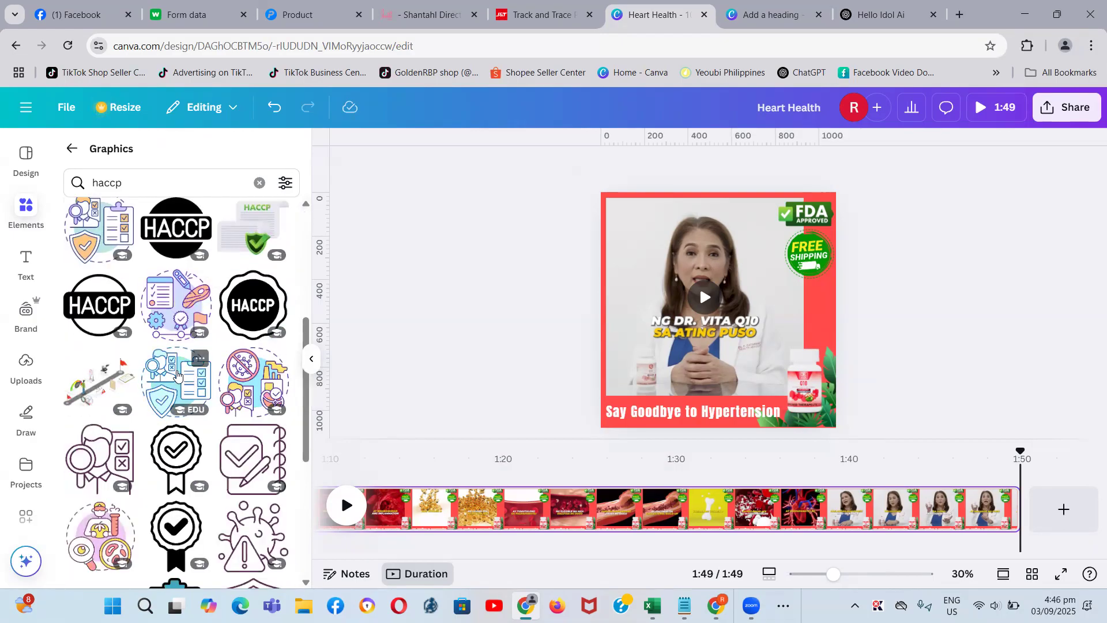
{"action": "scroll", "coordinate": [177, 374], "scroll_direction": "down", "scroll_amount": 5}
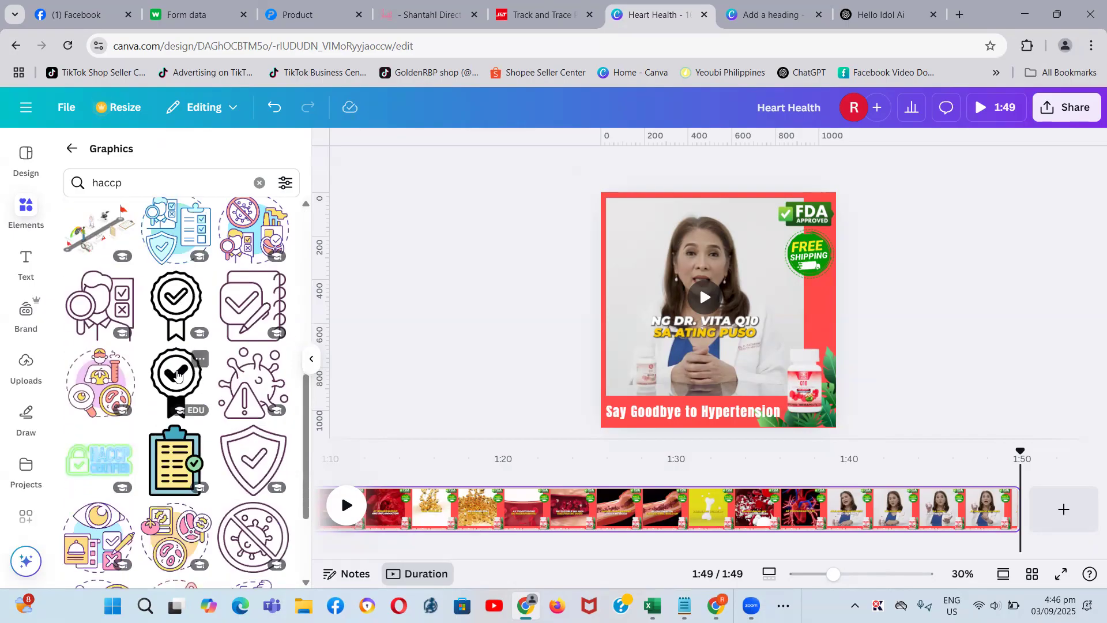
{"action": "scroll", "coordinate": [190, 355], "scroll_direction": "up", "scroll_amount": 10}
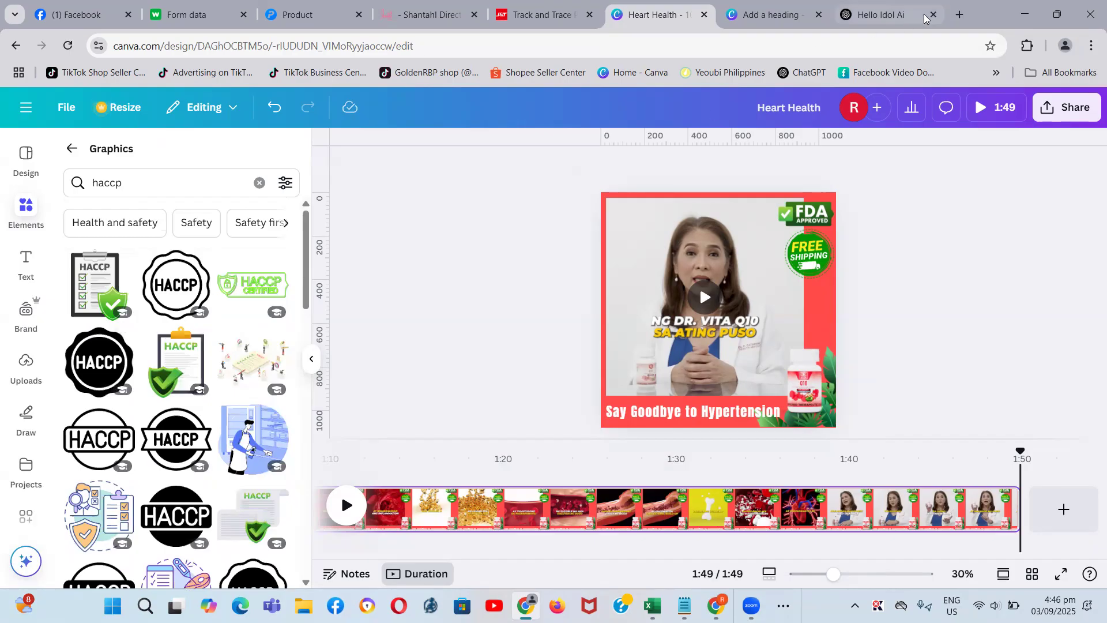
Search Google in a new browser tab for "Haccp" and show the image results
{"action": "left_click", "coordinate": [960, 14]}
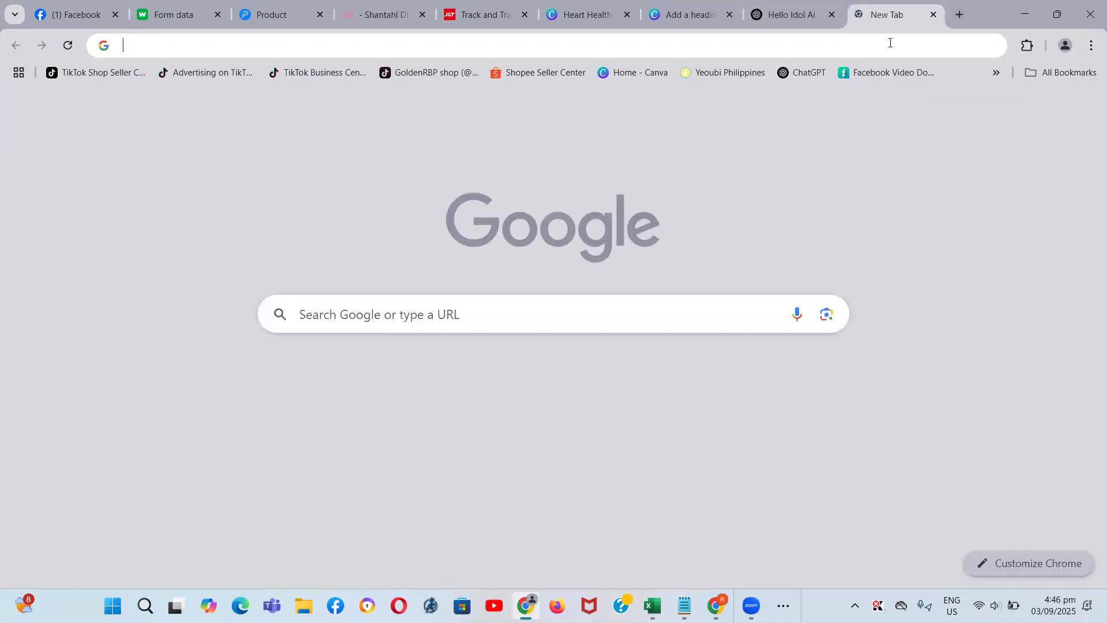
{"action": "left_click", "coordinate": [891, 43]}
{"action": "type", "text": "Haccp"}
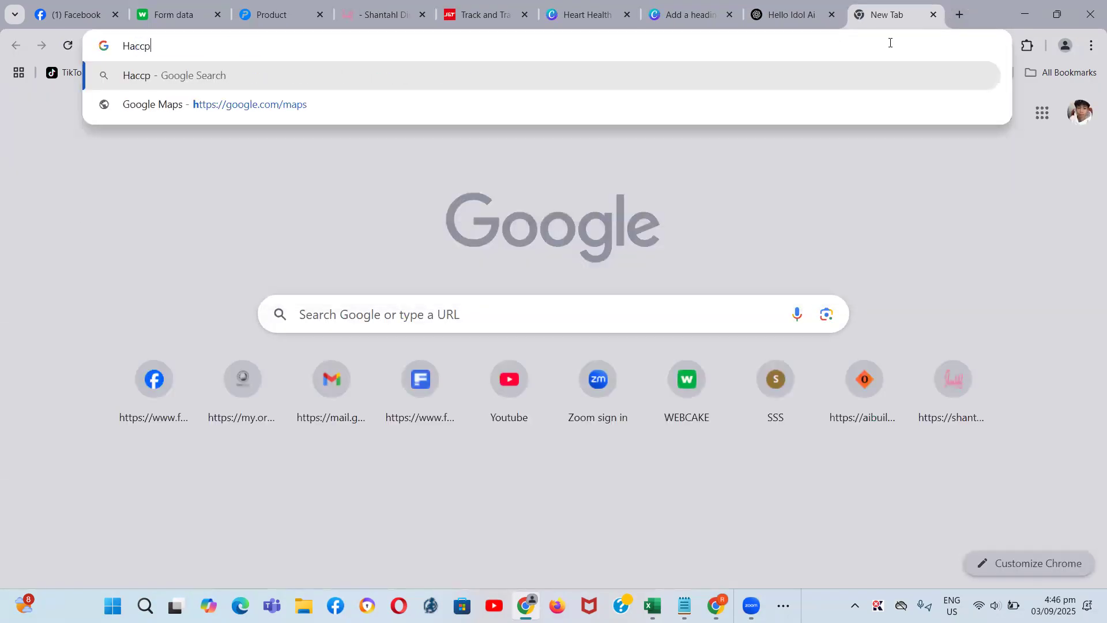
{"action": "key", "text": "Return"}
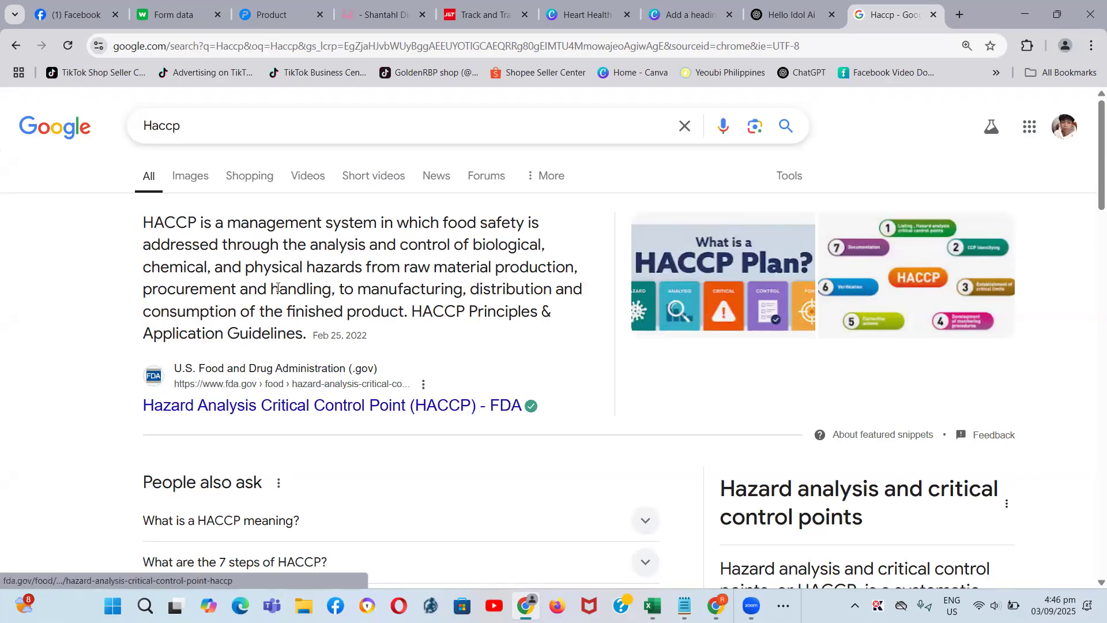
{"action": "left_click", "coordinate": [195, 182]}
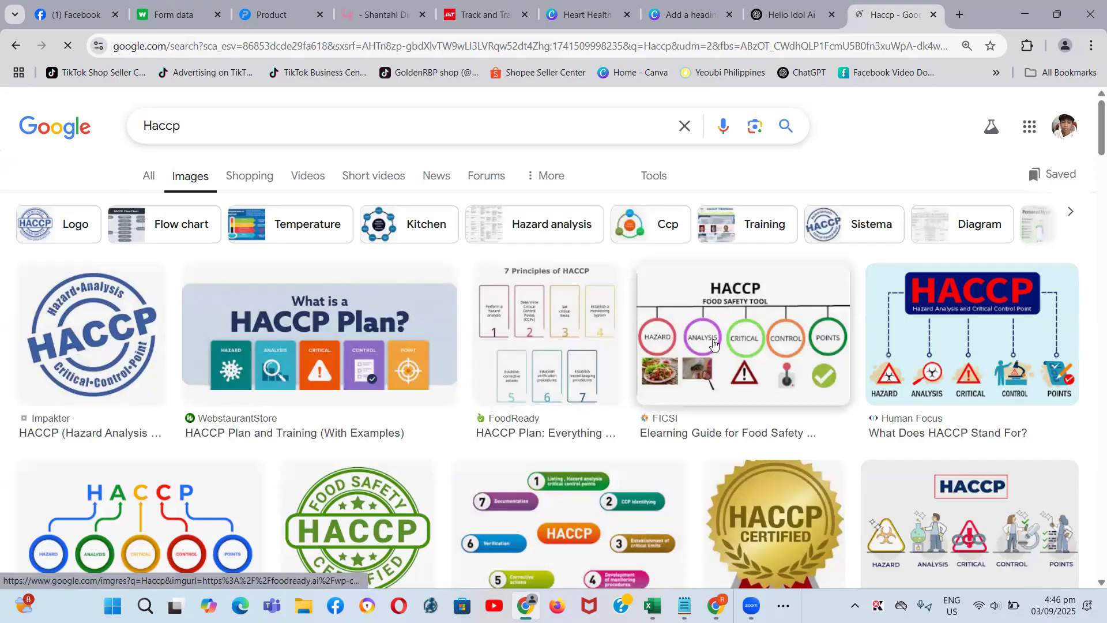
Look through the HACCP image results and preview the round blue HACCP logo from Impakter
{"action": "scroll", "coordinate": [714, 345], "scroll_direction": "down", "scroll_amount": 3}
{"action": "scroll", "coordinate": [714, 345], "scroll_direction": "down", "scroll_amount": 3}
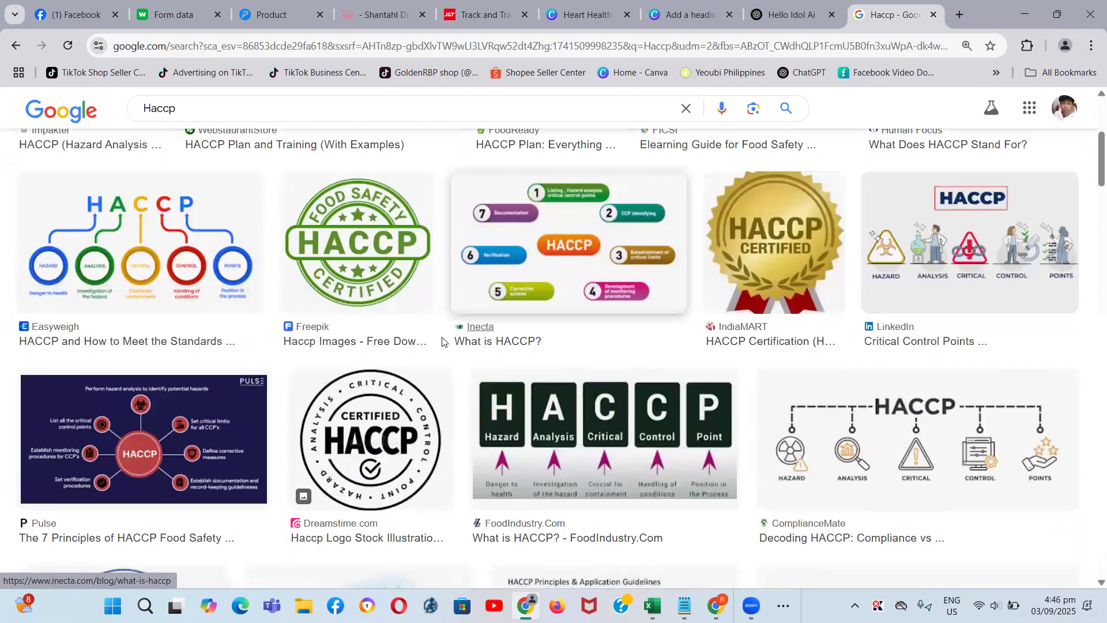
{"action": "scroll", "coordinate": [296, 420], "scroll_direction": "up", "scroll_amount": 3}
{"action": "scroll", "coordinate": [364, 392], "scroll_direction": "down", "scroll_amount": 4}
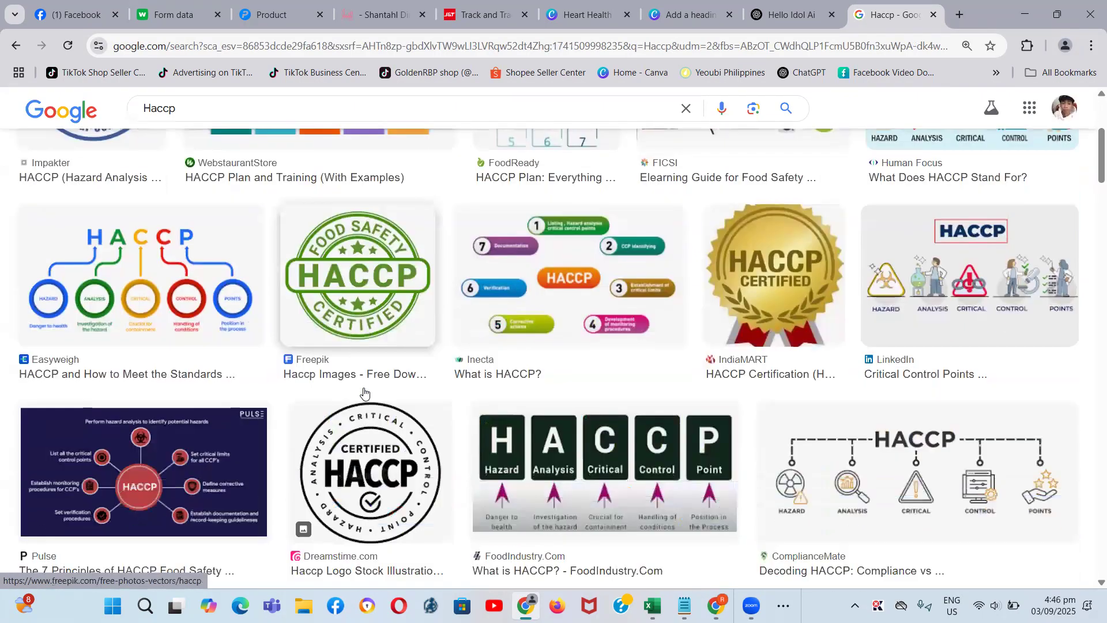
{"action": "scroll", "coordinate": [176, 353], "scroll_direction": "up", "scroll_amount": 5}
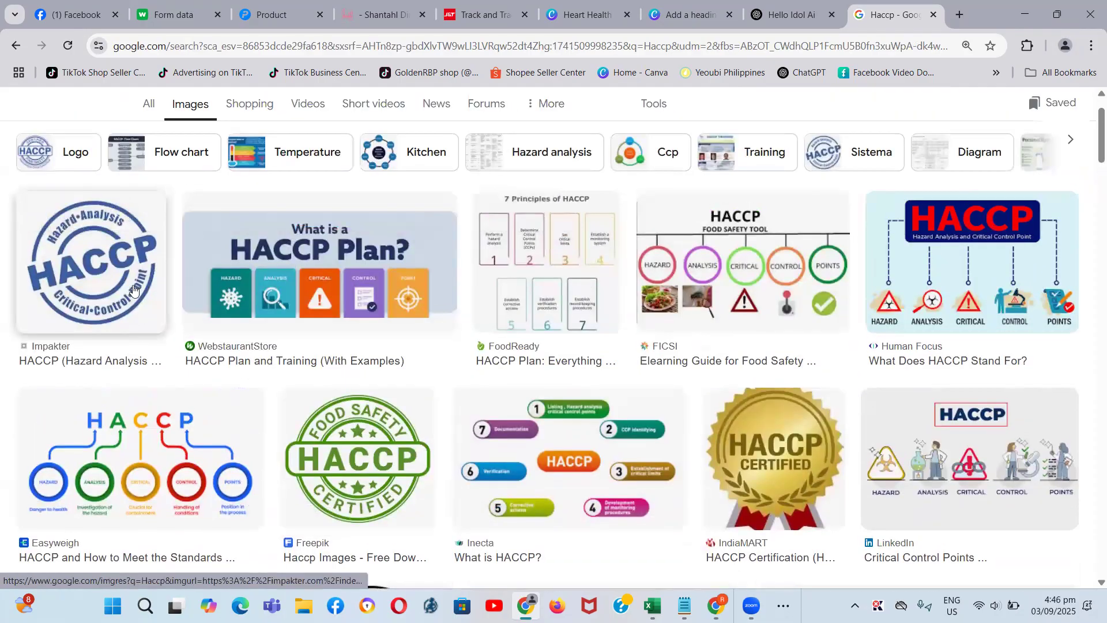
{"action": "left_click", "coordinate": [116, 263]}
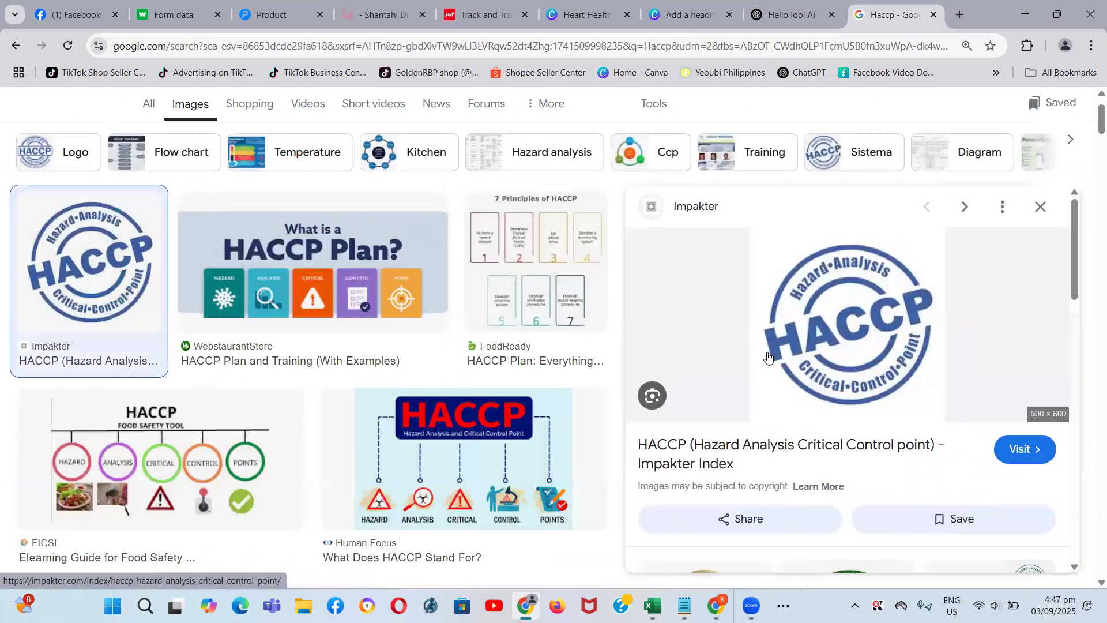
Return to the Heart Health design in Canva in a smaller browser window and re-examine the "haccp" graphics
{"action": "left_click", "coordinate": [692, 15]}
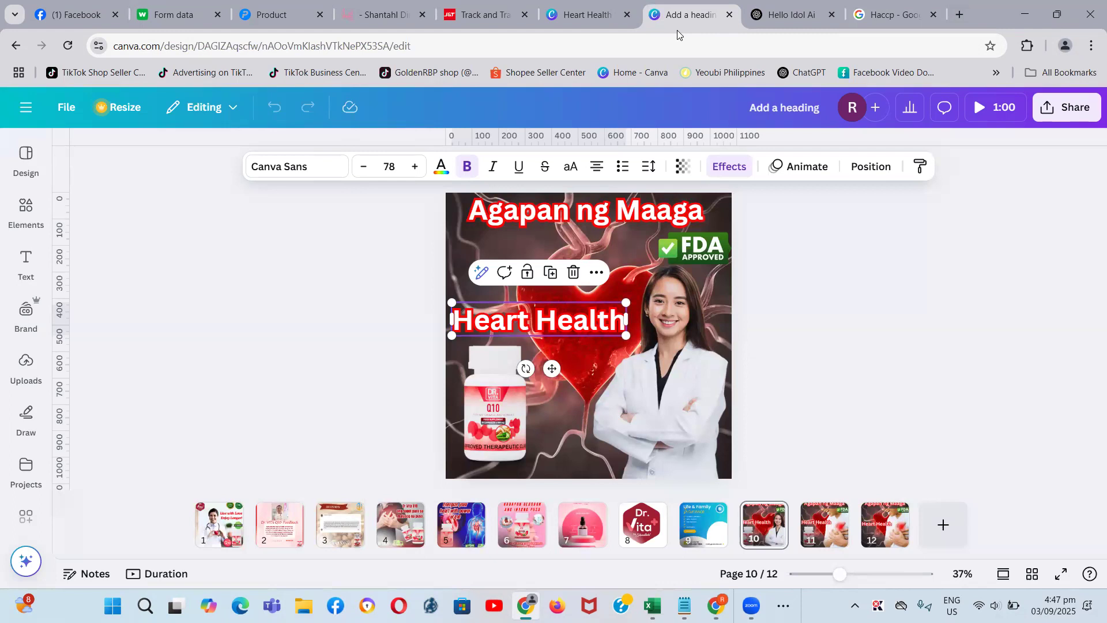
{"action": "double_click", "coordinate": [988, 17]}
{"action": "key", "text": "ctrl+shift+Tab"}
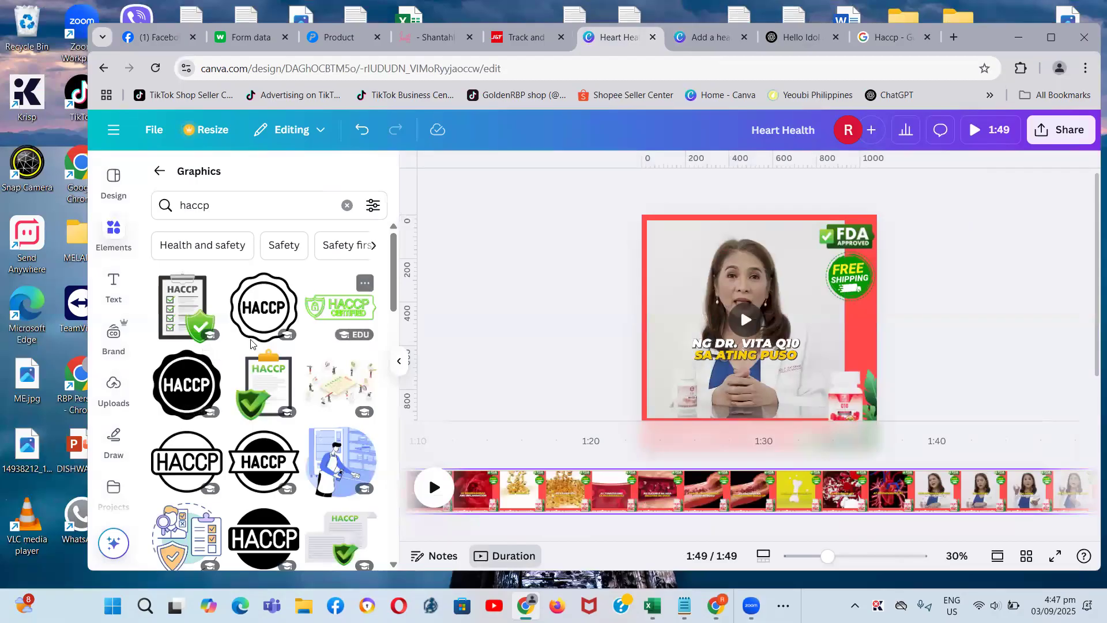
{"action": "scroll", "coordinate": [242, 438], "scroll_direction": "down", "scroll_amount": 3}
{"action": "scroll", "coordinate": [257, 450], "scroll_direction": "up", "scroll_amount": 5}
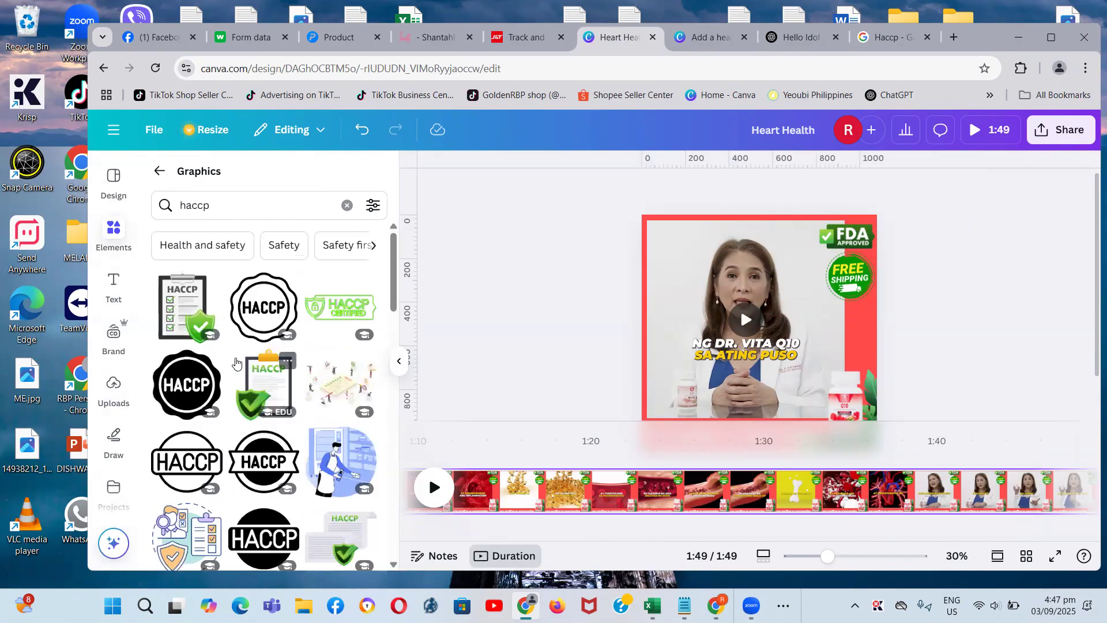
{"action": "scroll", "coordinate": [300, 366], "scroll_direction": "down", "scroll_amount": 10}
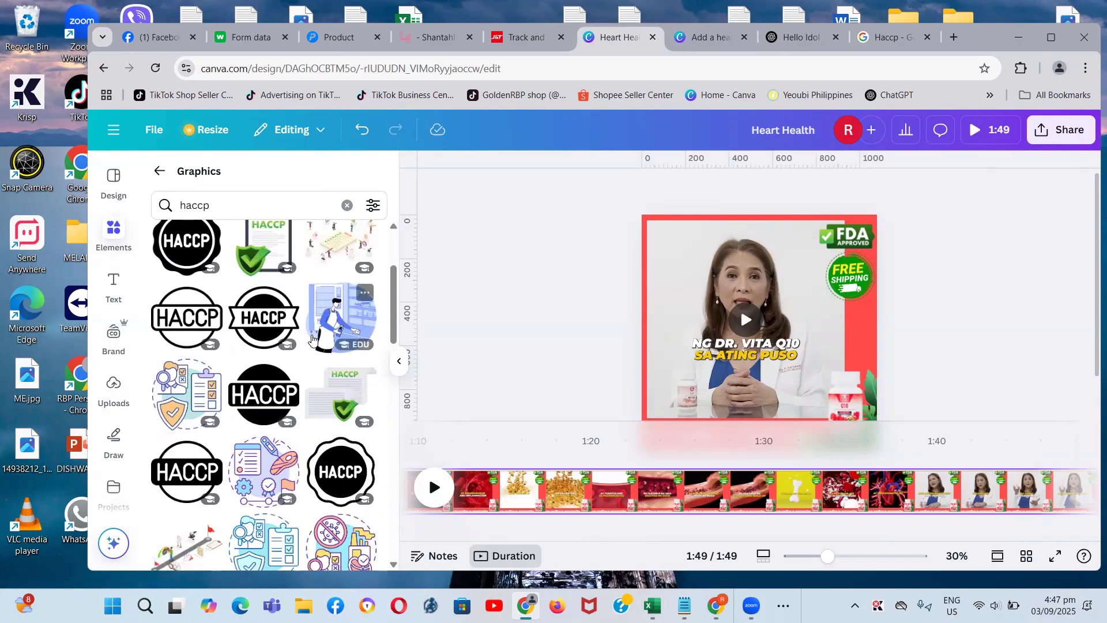
{"action": "scroll", "coordinate": [304, 364], "scroll_direction": "down", "scroll_amount": 8}
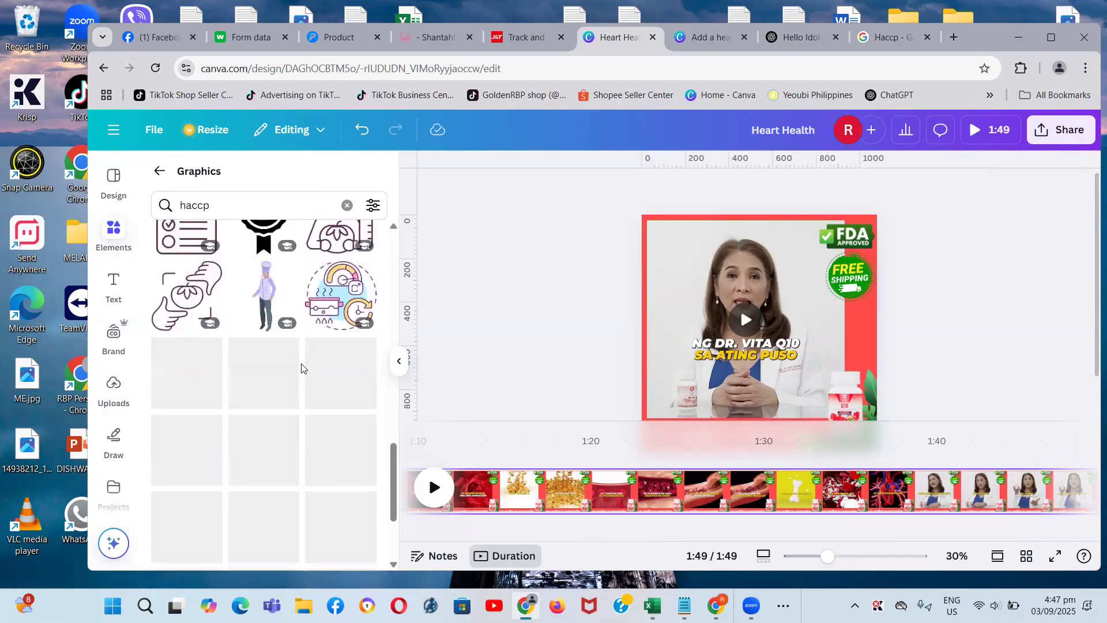
{"action": "scroll", "coordinate": [304, 364], "scroll_direction": "up", "scroll_amount": 9}
{"action": "scroll", "coordinate": [330, 260], "scroll_direction": "up", "scroll_amount": 9}
Return to the Google image results, find the round green HACCP Food Safety Certified badge among the related images and copy it
{"action": "left_click", "coordinate": [887, 38]}
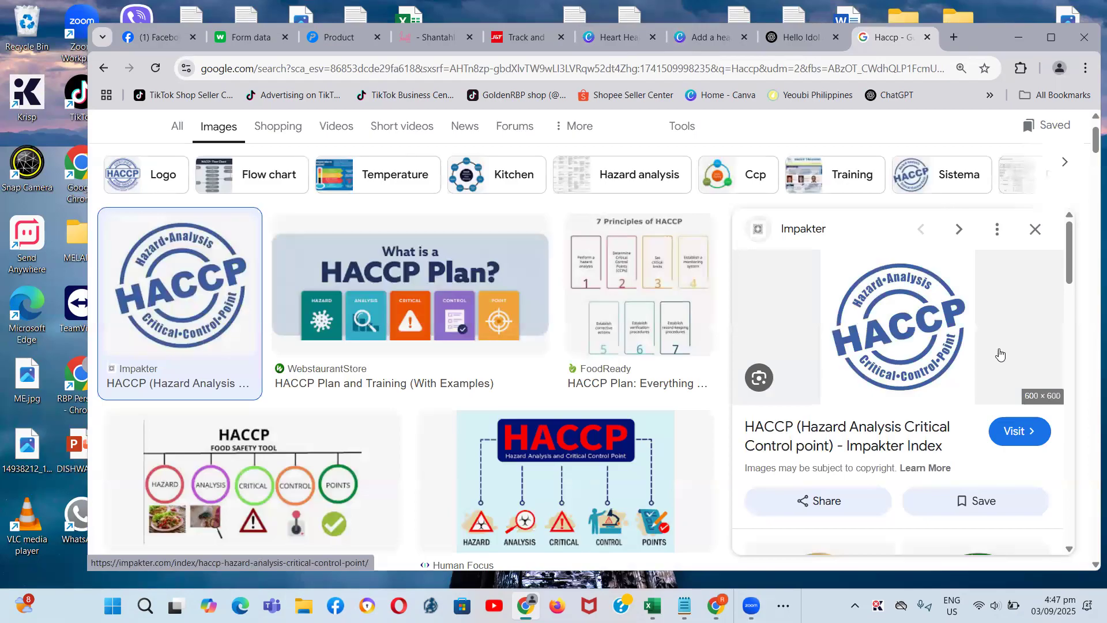
{"action": "scroll", "coordinate": [995, 355], "scroll_direction": "down", "scroll_amount": 5}
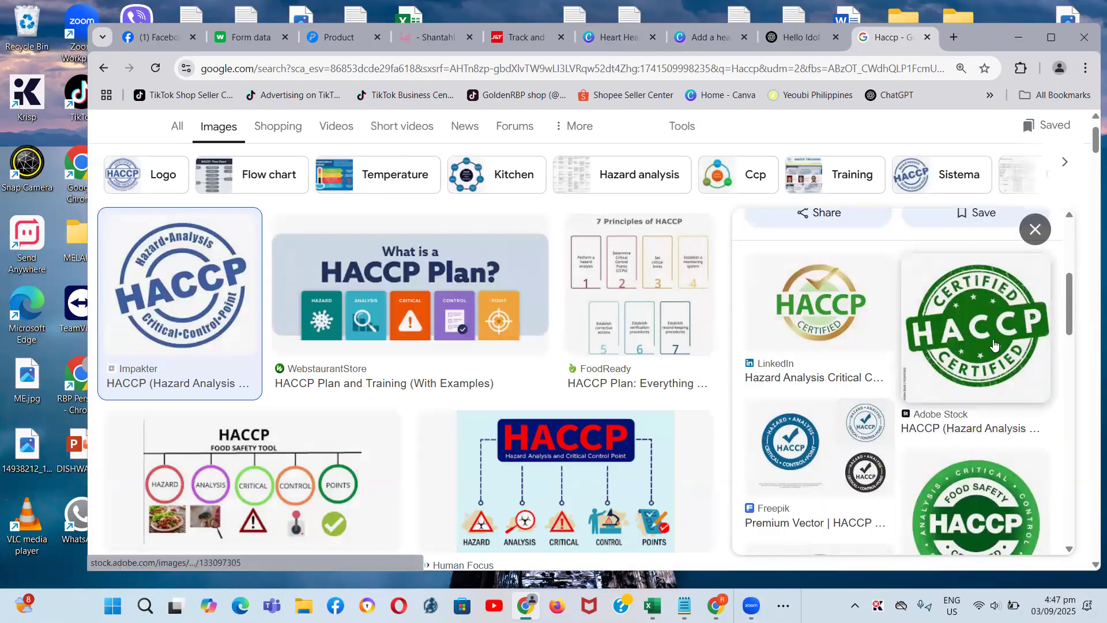
{"action": "scroll", "coordinate": [995, 344], "scroll_direction": "down", "scroll_amount": 2}
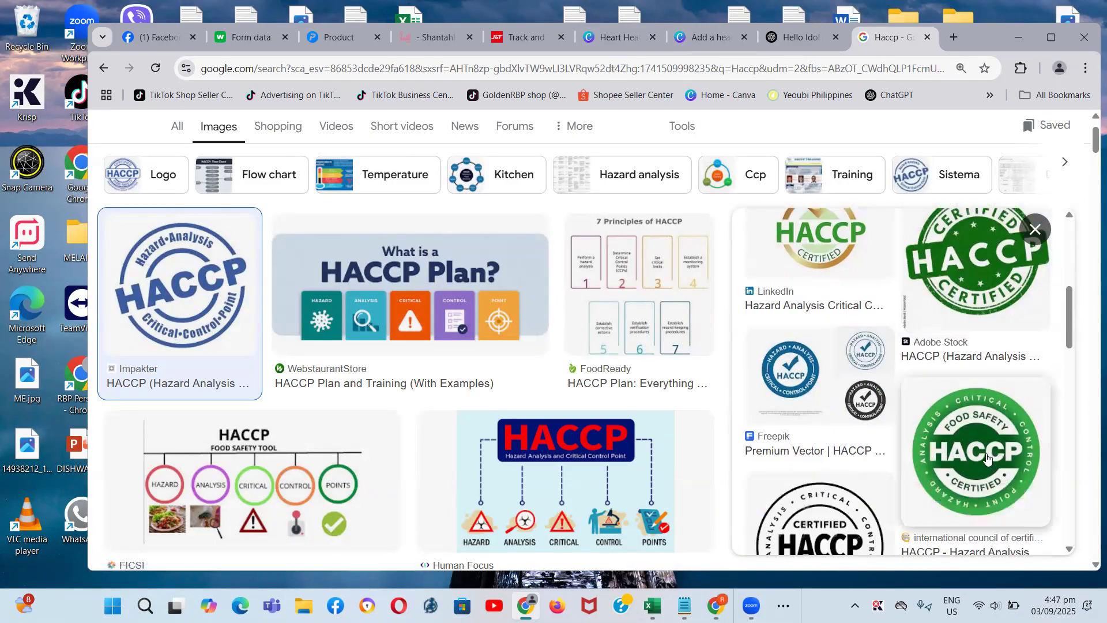
{"action": "scroll", "coordinate": [988, 459], "scroll_direction": "up", "scroll_amount": 2}
{"action": "scroll", "coordinate": [990, 403], "scroll_direction": "down", "scroll_amount": 4}
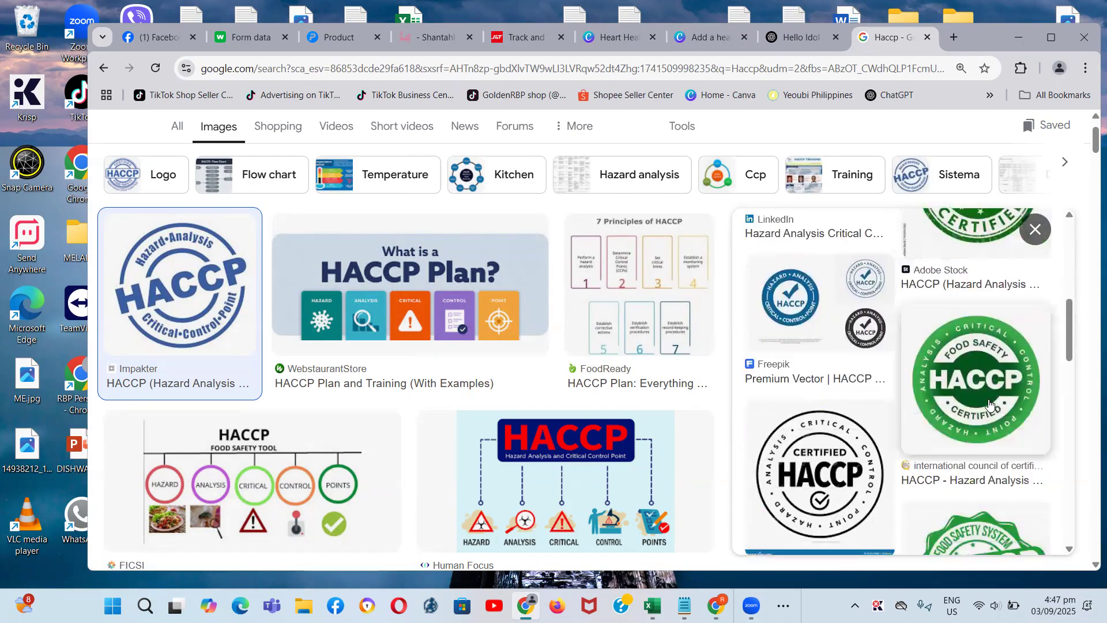
{"action": "left_click", "coordinate": [932, 364]}
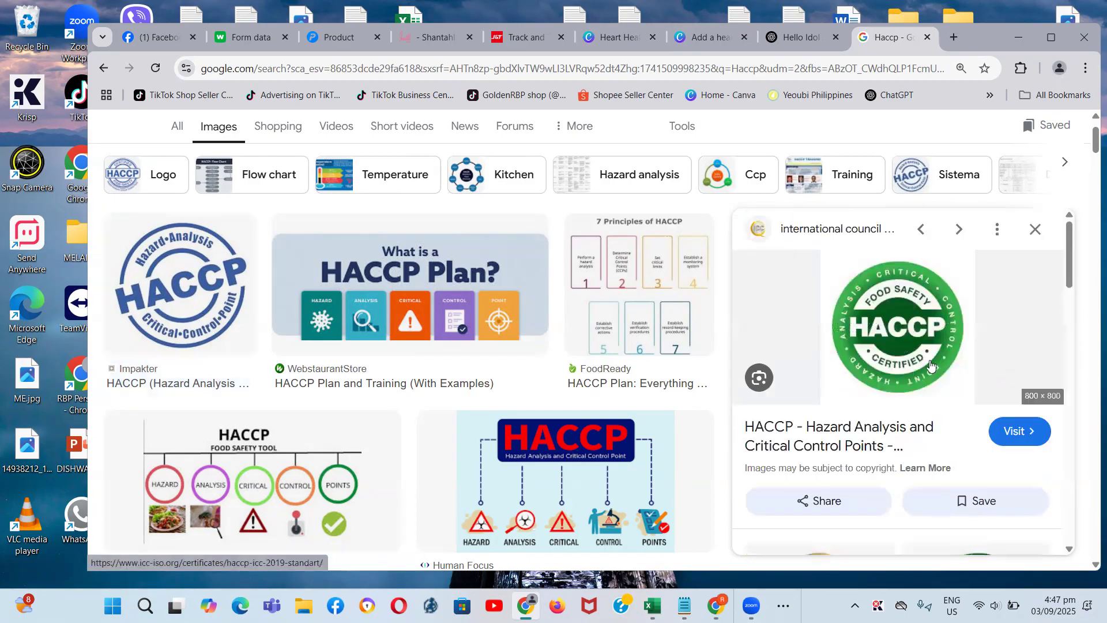
{"action": "right_click", "coordinate": [910, 326]}
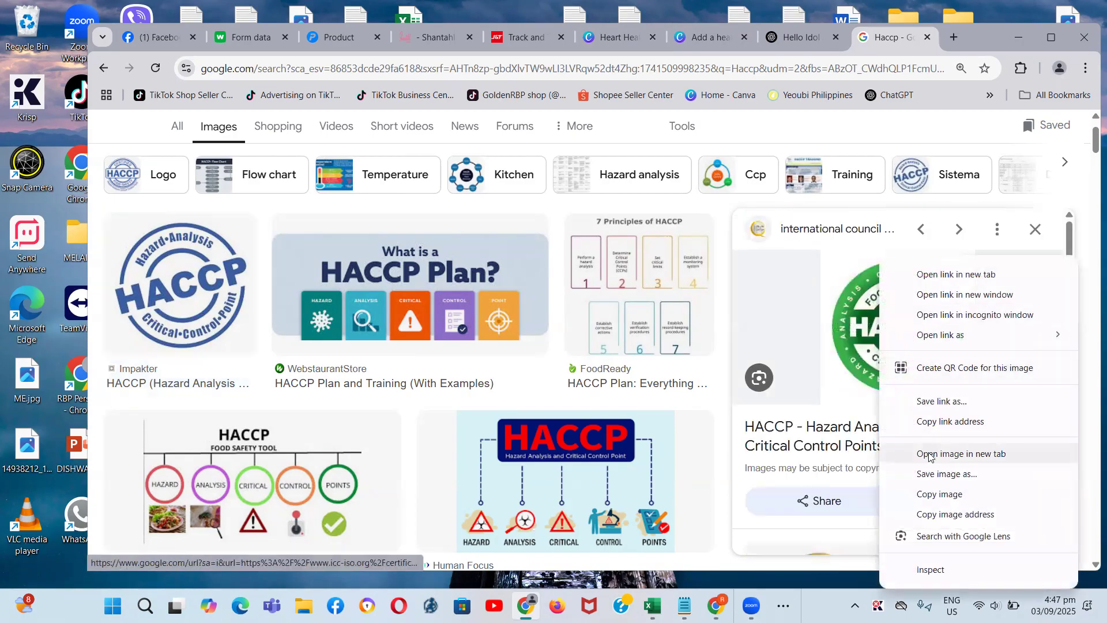
{"action": "left_click", "coordinate": [929, 492]}
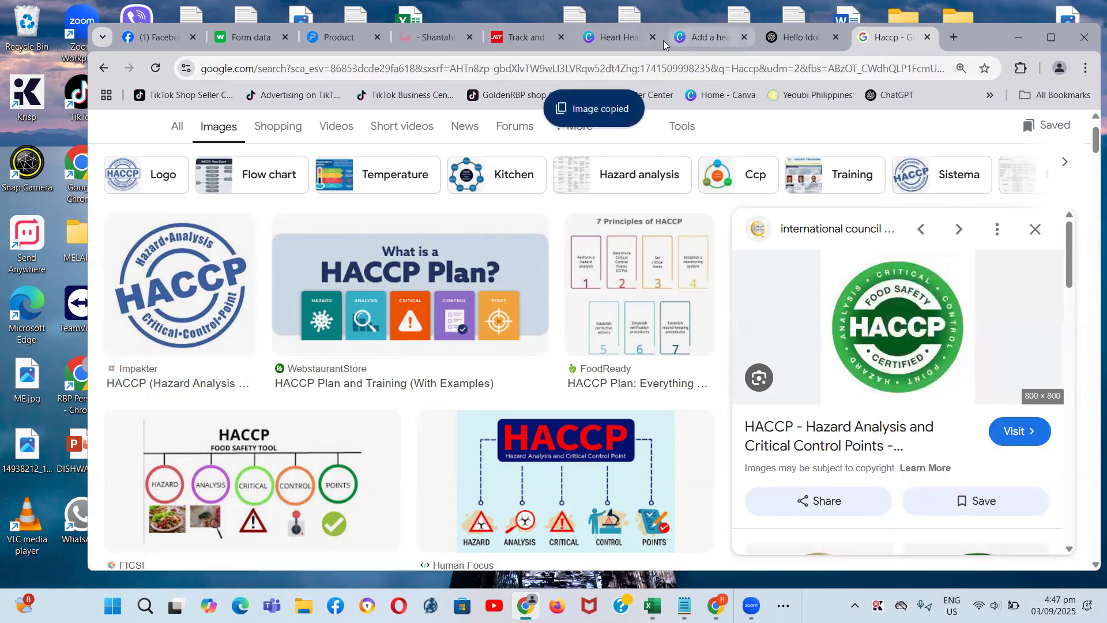
Move the browser window slightly down, return to the Heart Health design and set the canvas zoom to 25%
{"action": "left_click", "coordinate": [716, 45]}
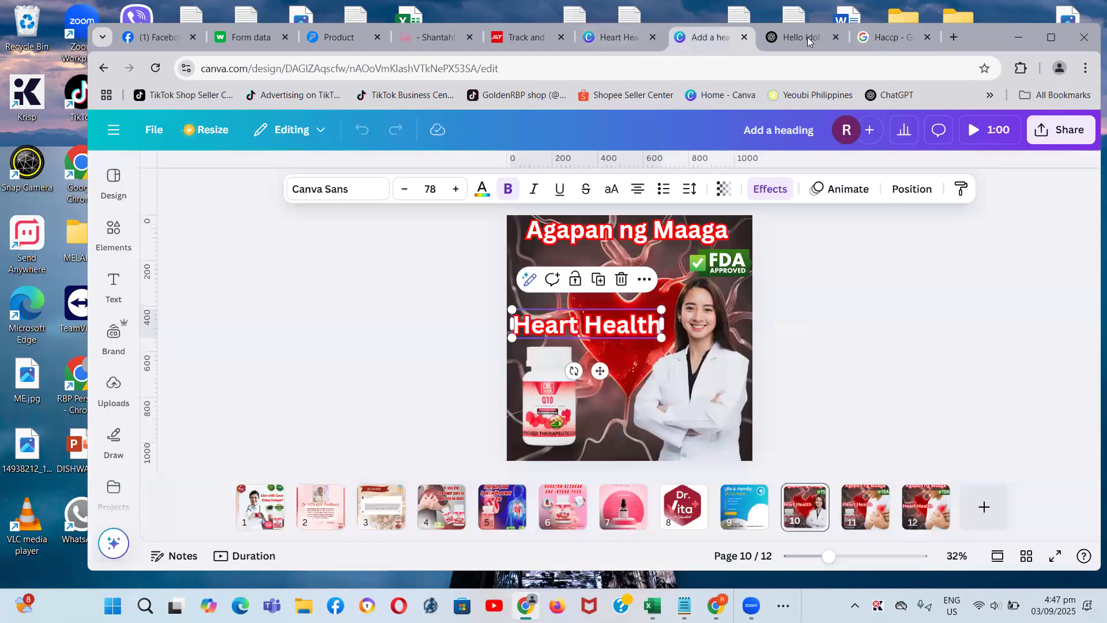
{"action": "left_click_drag", "start_coordinate": [971, 37], "coordinate": [976, 42]}
{"action": "left_click_drag", "start_coordinate": [977, 46], "coordinate": [984, 67]}
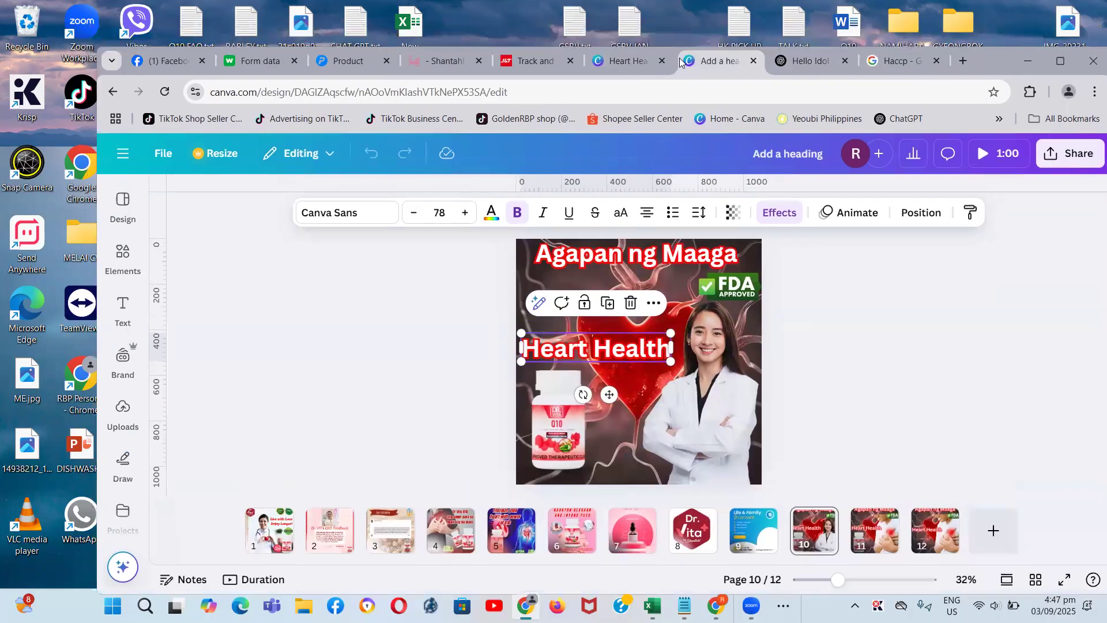
{"action": "left_click", "coordinate": [626, 60]}
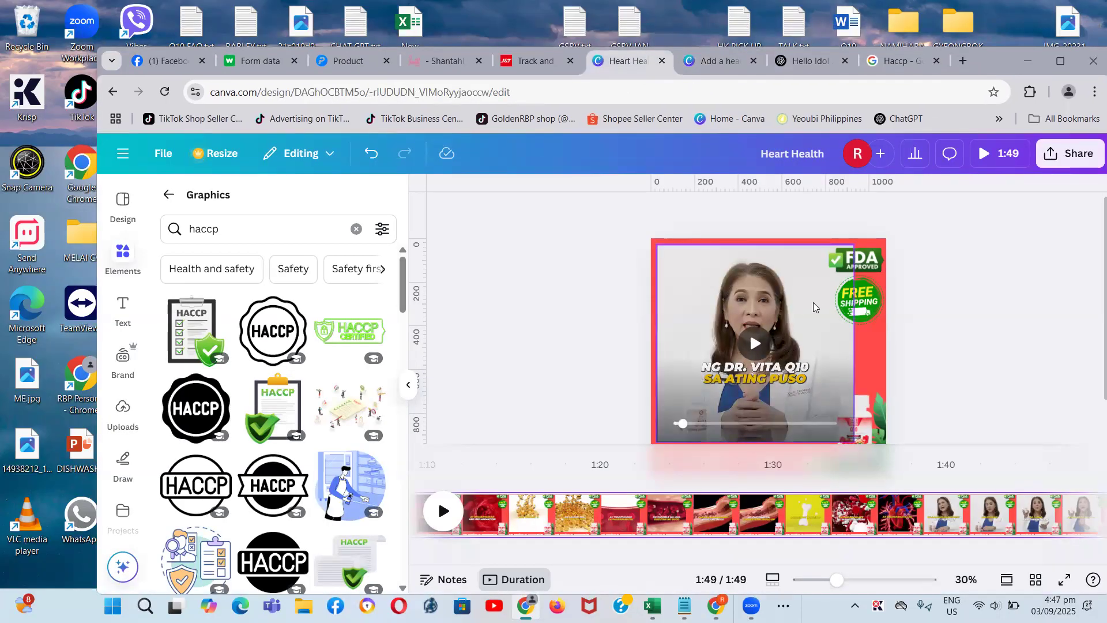
{"action": "left_click", "coordinate": [872, 364]}
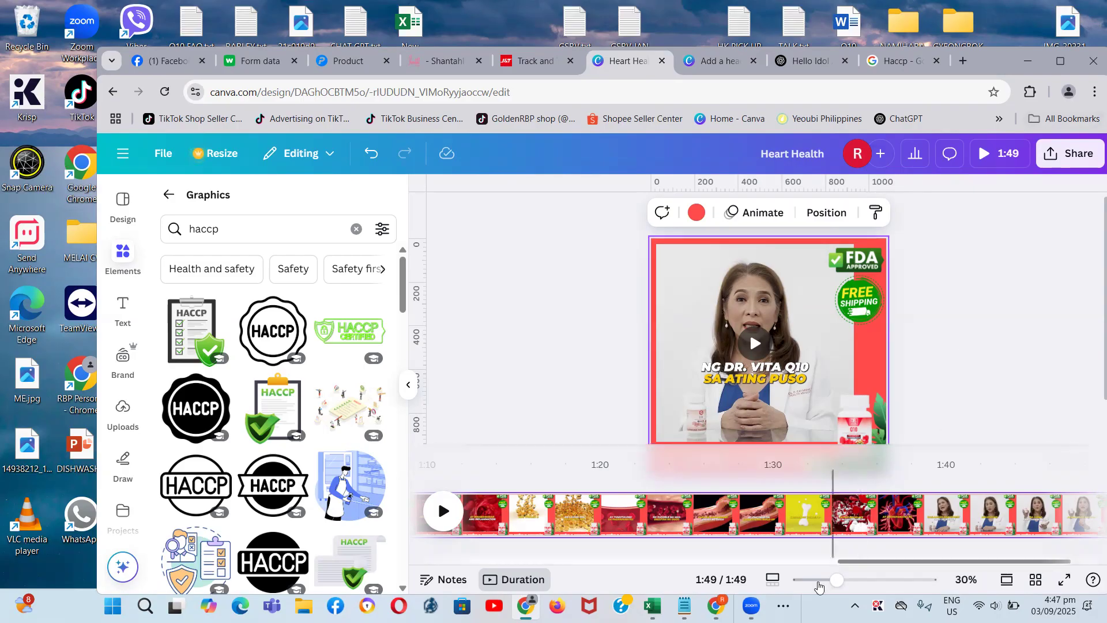
{"action": "left_click_drag", "start_coordinate": [837, 581], "coordinate": [830, 580]}
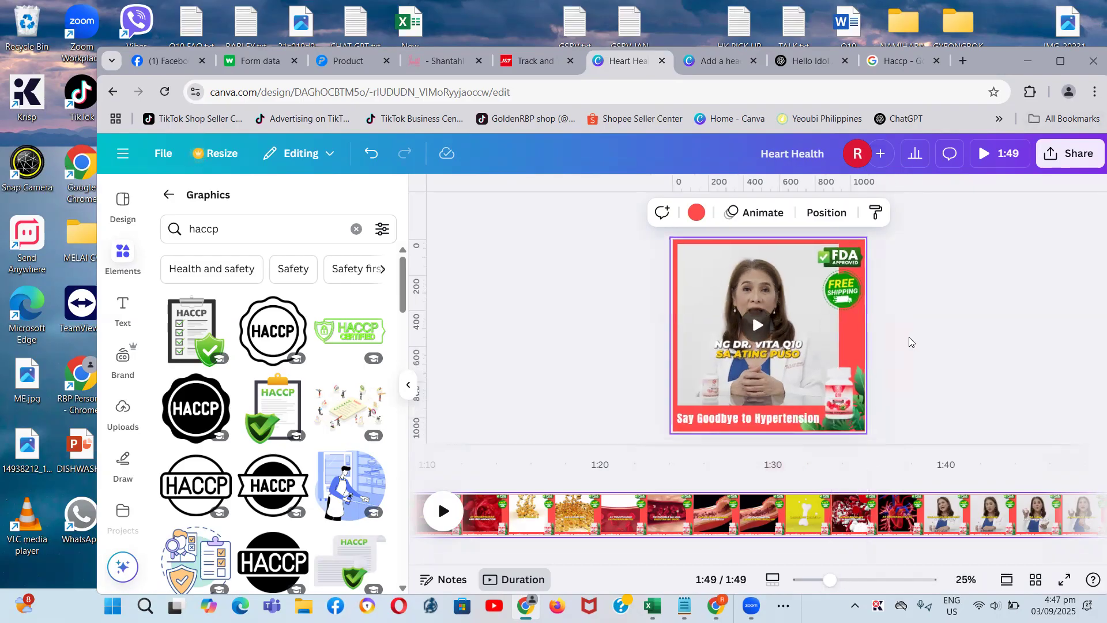
Copy the round green HACCP Food Safety Certified badge from the Google image results and paste it into the Heart Health design
{"action": "left_click", "coordinate": [896, 62]}
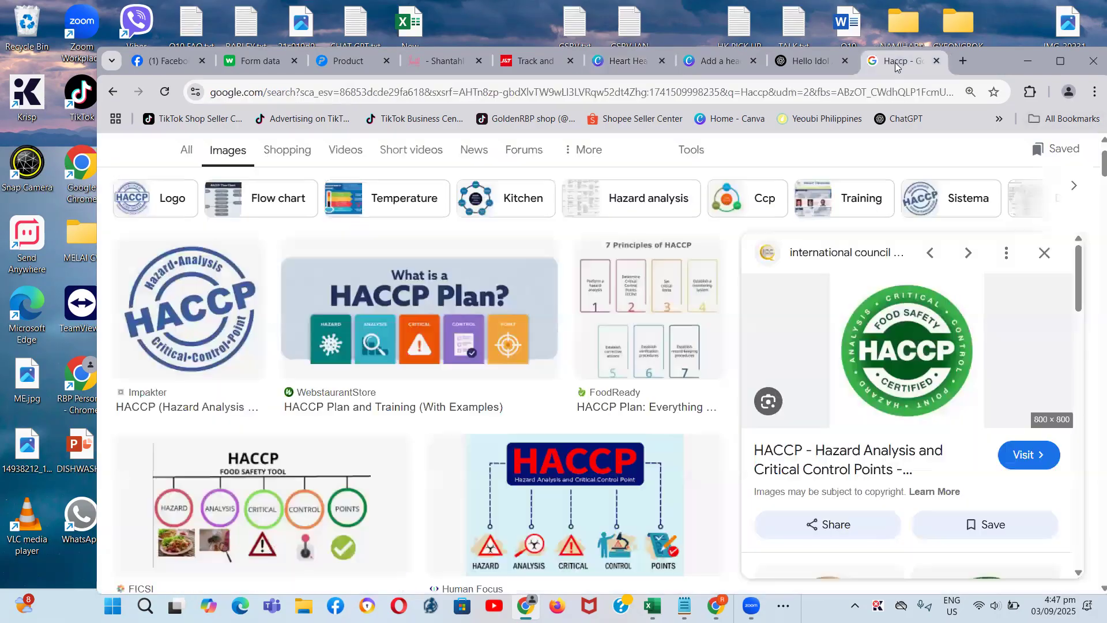
{"action": "right_click", "coordinate": [896, 349]}
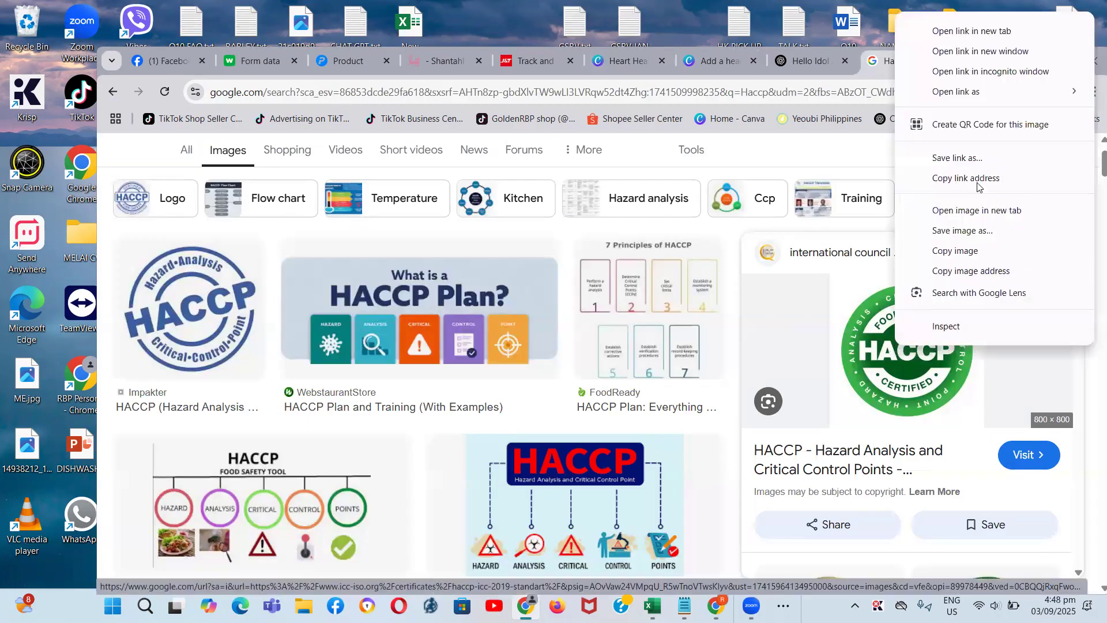
{"action": "left_click", "coordinate": [959, 252]}
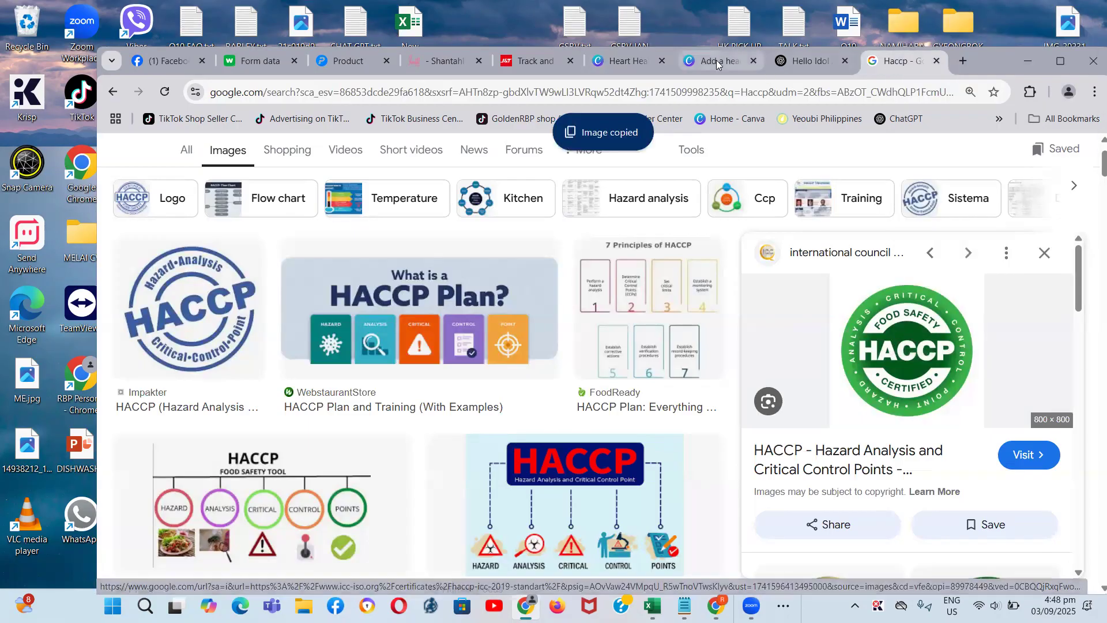
{"action": "left_click", "coordinate": [629, 61]}
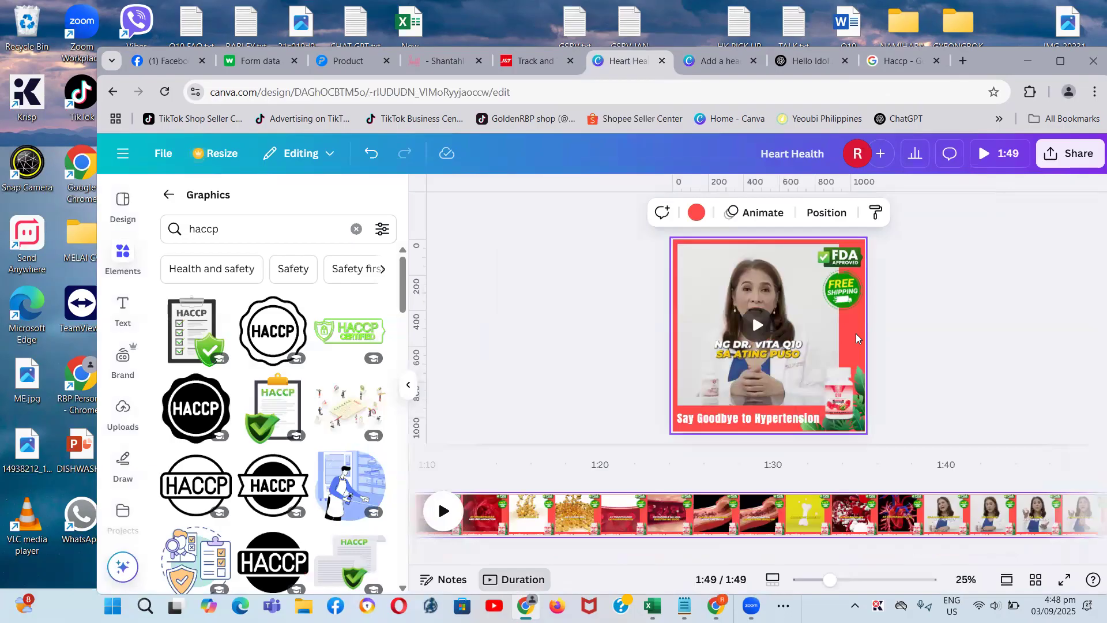
{"action": "key", "text": "ctrl+v"}
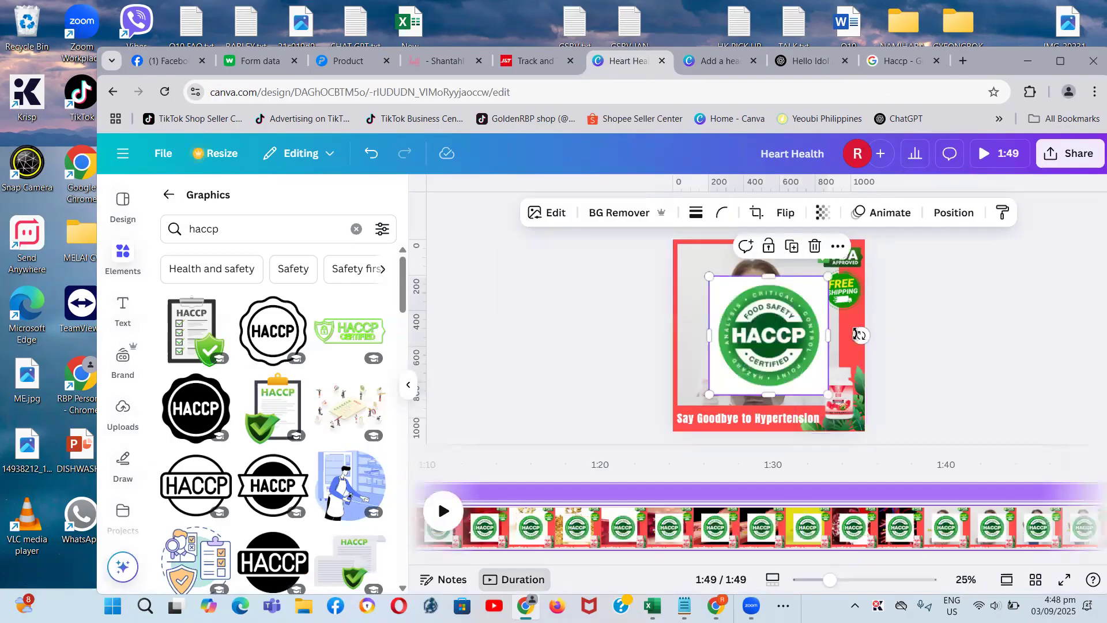
Remove the background of the pasted HACCP badge and shrink it into place directly below the Free Shipping badge
{"action": "double_click", "coordinate": [985, 71]}
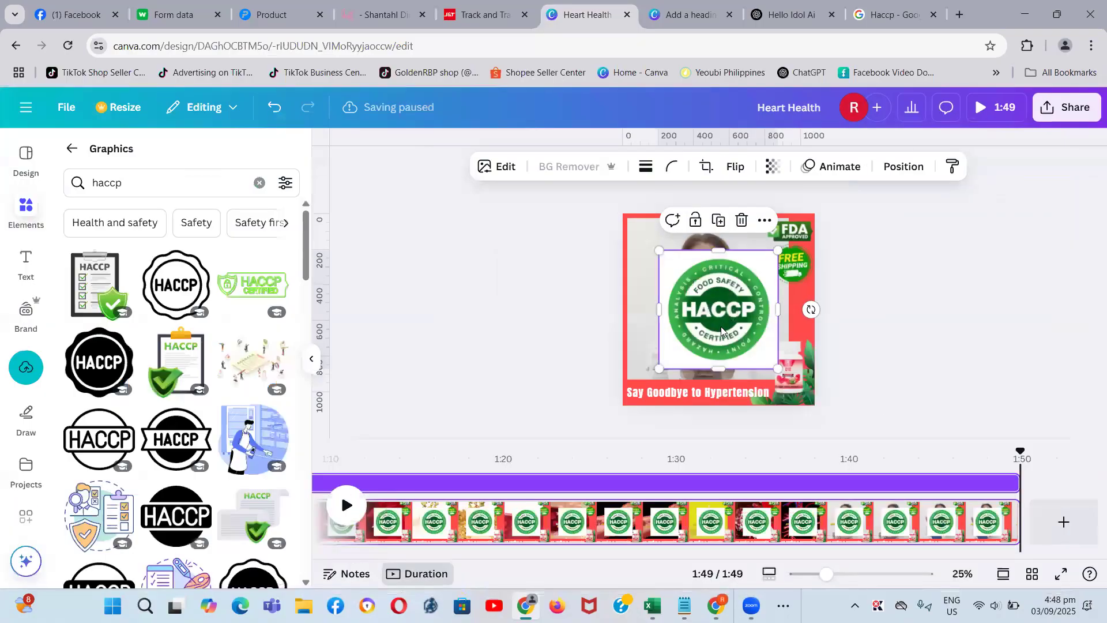
{"action": "left_click_drag", "start_coordinate": [827, 577], "coordinate": [837, 574]}
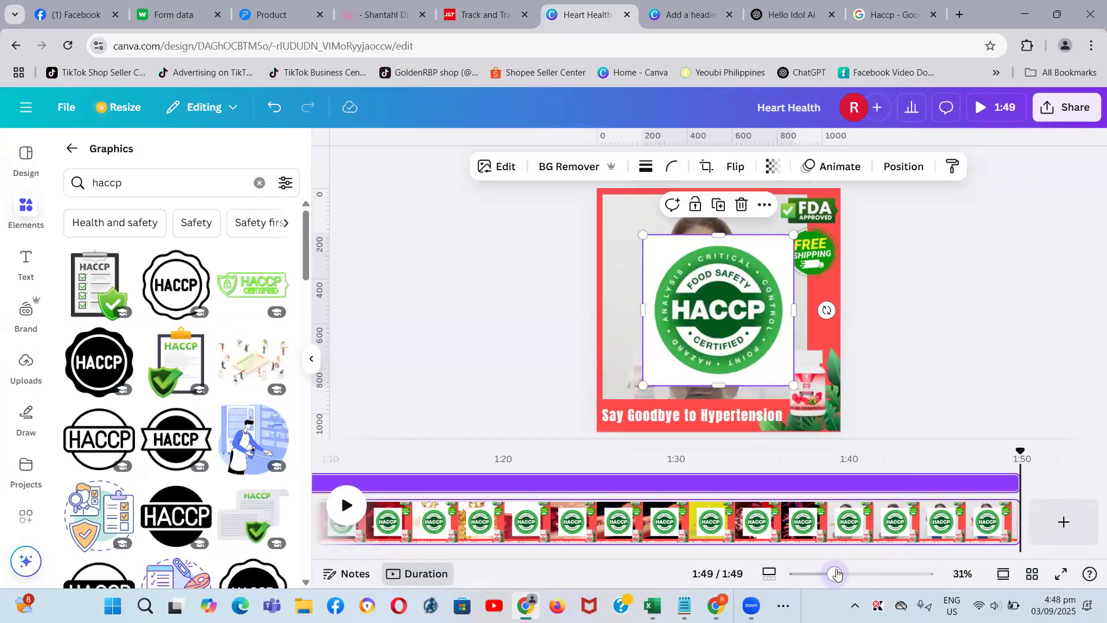
{"action": "left_click", "coordinate": [915, 361]}
{"action": "left_click_drag", "start_coordinate": [733, 324], "coordinate": [761, 324]}
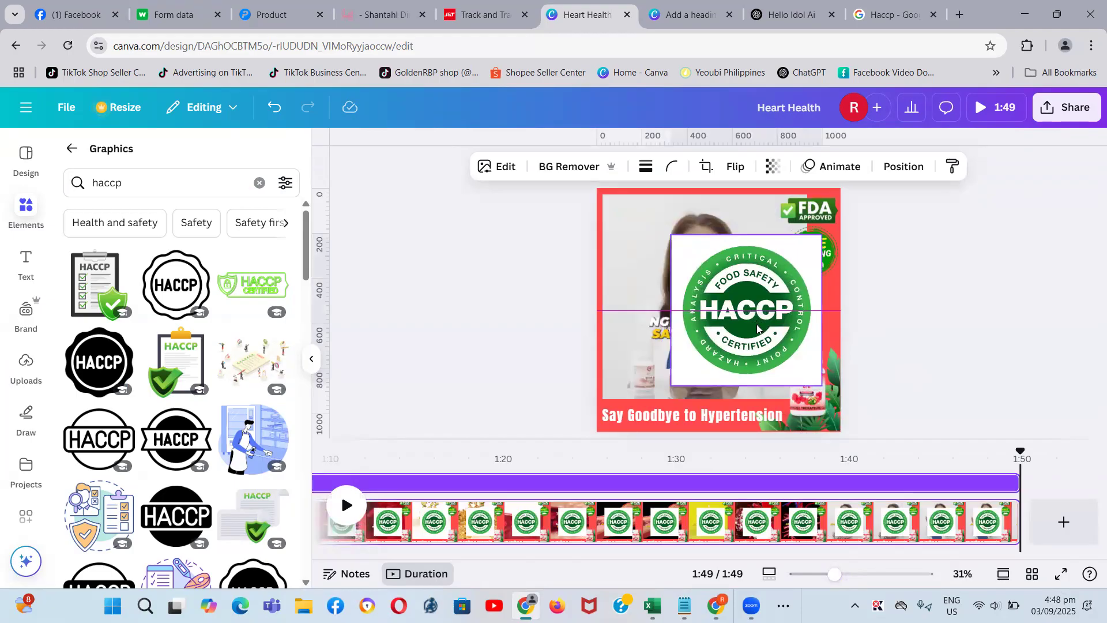
{"action": "left_click", "coordinate": [569, 166]}
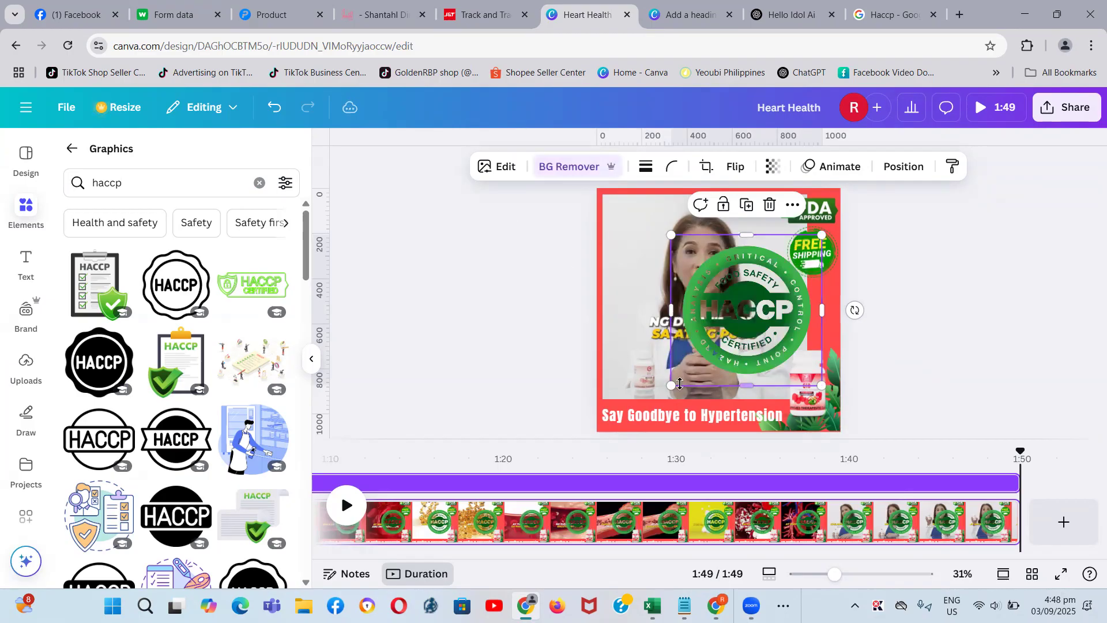
{"action": "left_click_drag", "start_coordinate": [680, 378], "coordinate": [820, 298]}
{"action": "left_click_drag", "start_coordinate": [782, 334], "coordinate": [787, 330]}
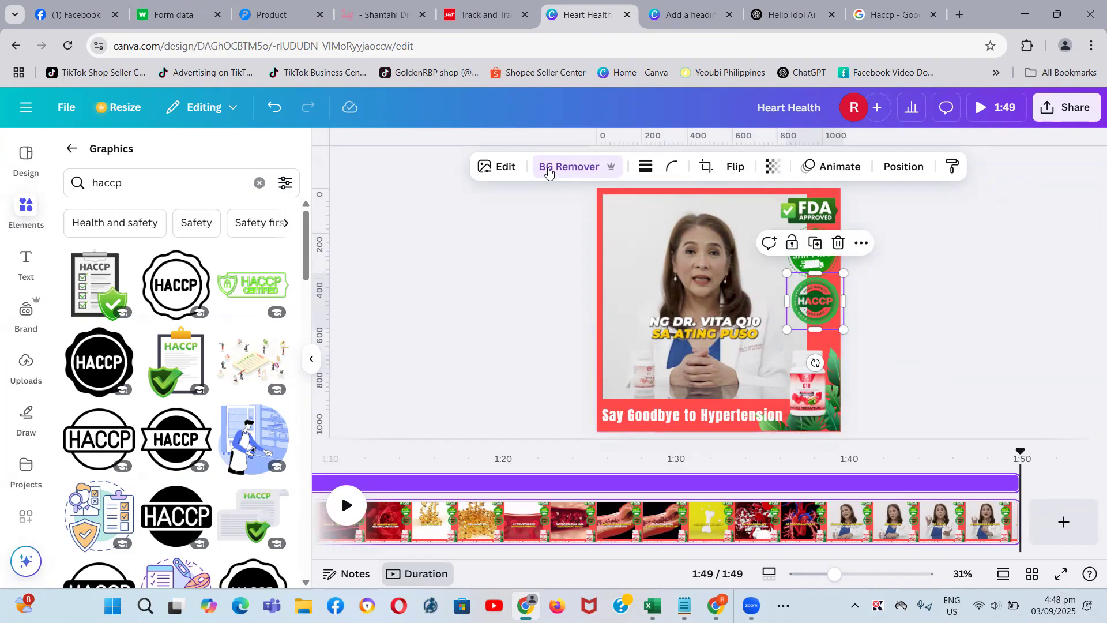
Give the HACCP badge an Outline shadow in off-white #FFFCFC with size 37
{"action": "left_click", "coordinate": [497, 167]}
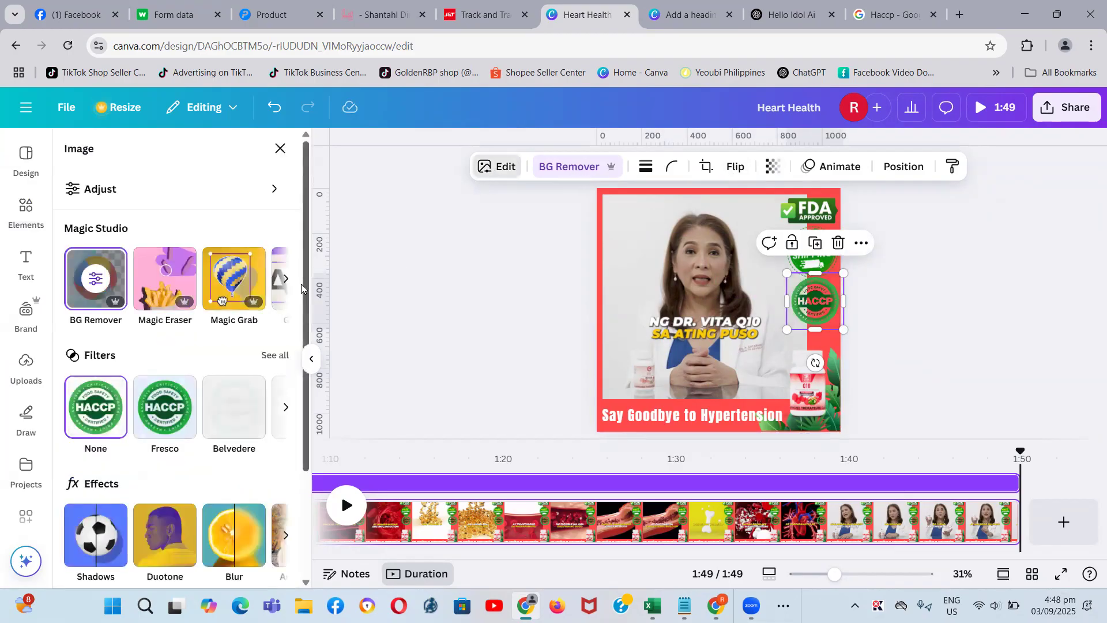
{"action": "scroll", "coordinate": [117, 531], "scroll_direction": "down", "scroll_amount": 1}
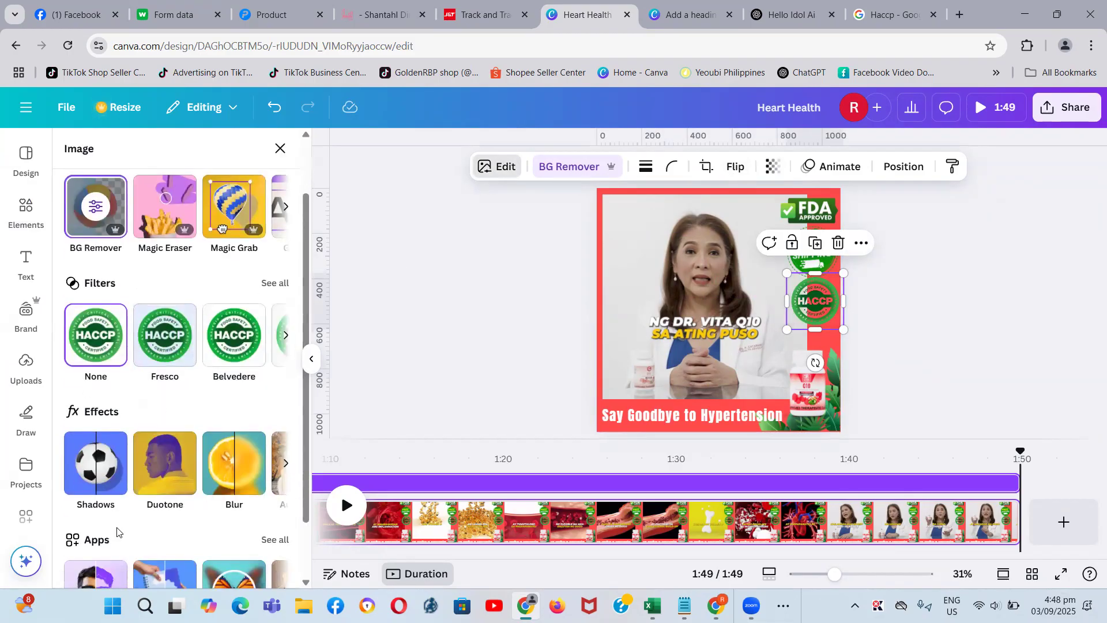
{"action": "left_click", "coordinate": [94, 486]}
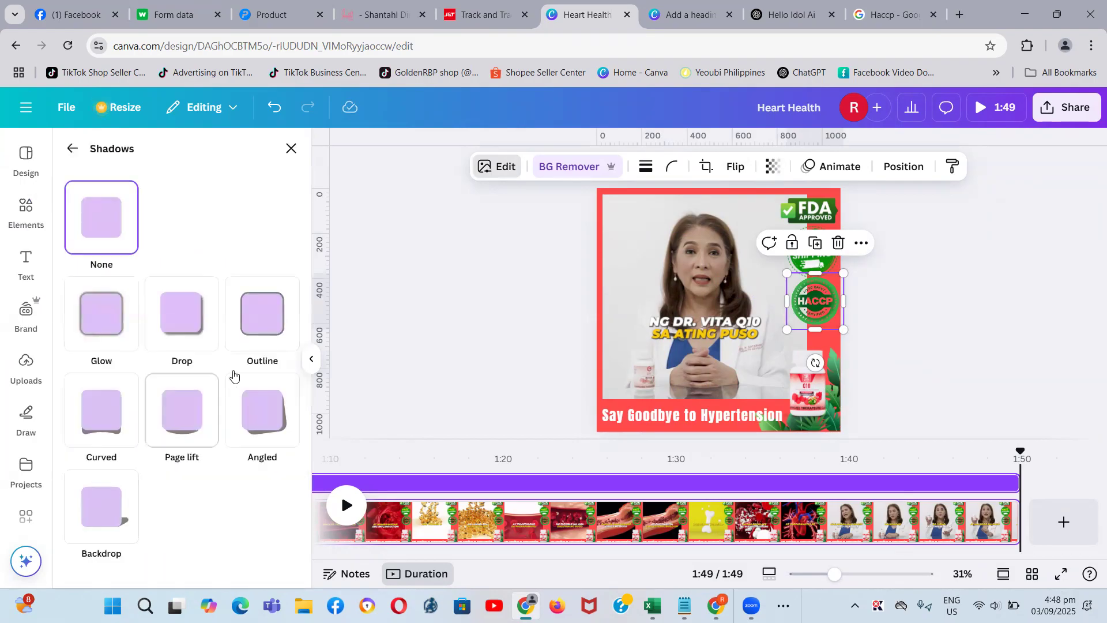
{"action": "left_click", "coordinate": [261, 312]}
{"action": "scroll", "coordinate": [237, 461], "scroll_direction": "down", "scroll_amount": 2}
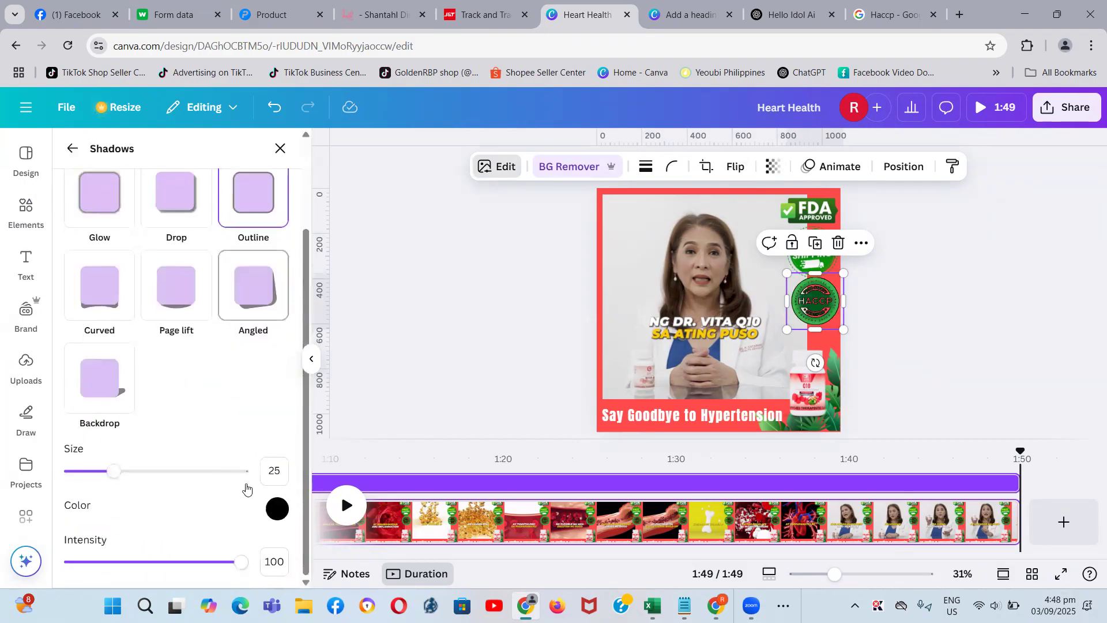
{"action": "left_click", "coordinate": [276, 509]}
{"action": "left_click_drag", "start_coordinate": [281, 428], "coordinate": [280, 341]}
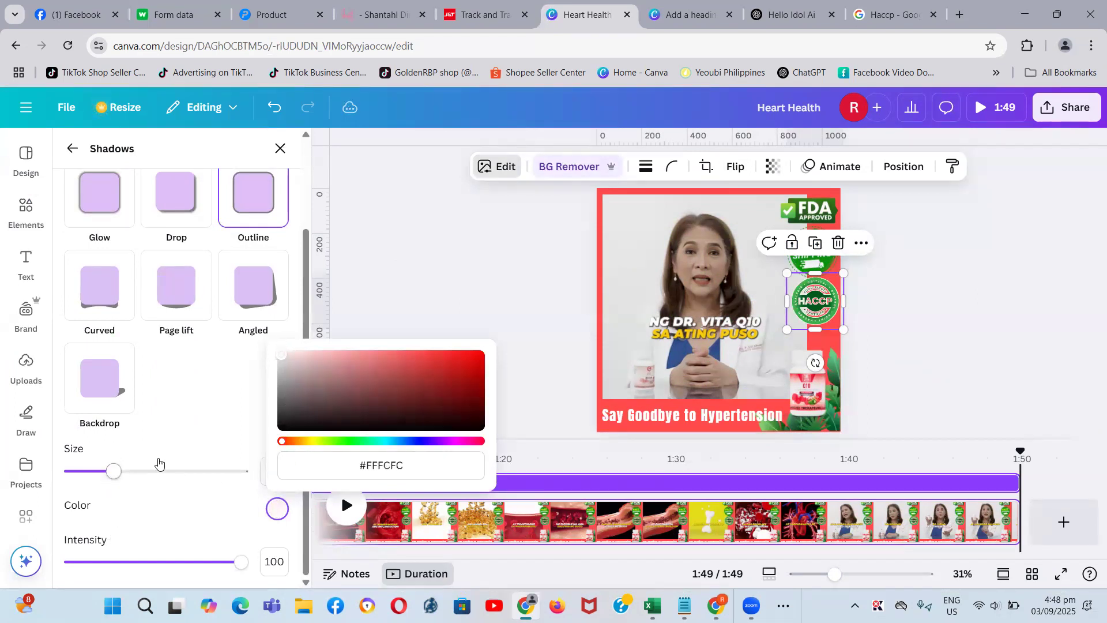
{"action": "left_click", "coordinate": [191, 405]}
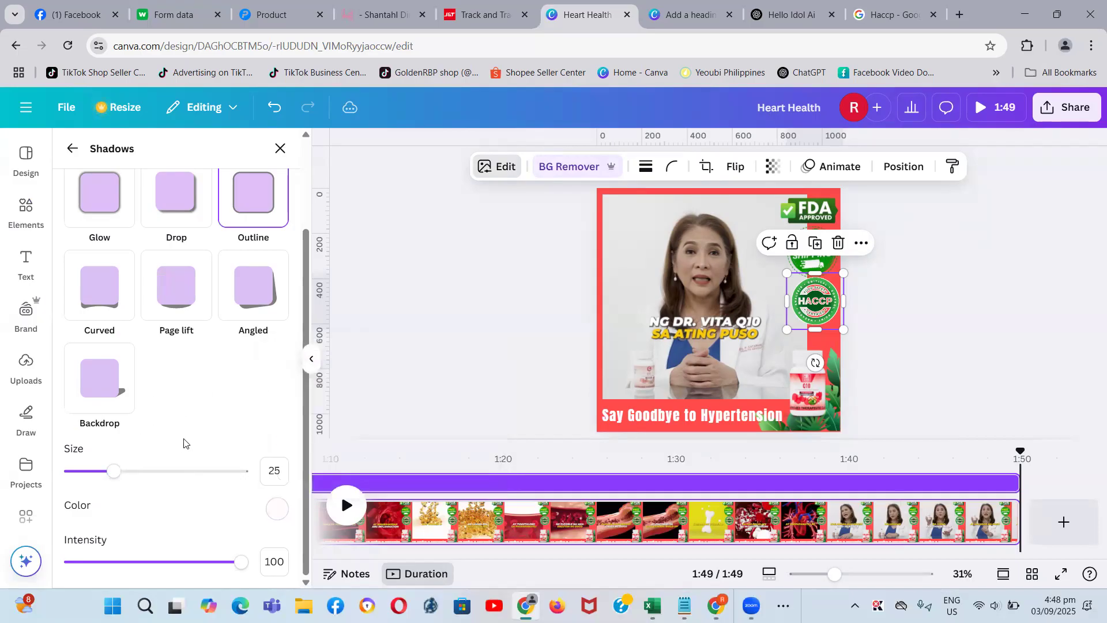
{"action": "left_click_drag", "start_coordinate": [113, 472], "coordinate": [133, 472]}
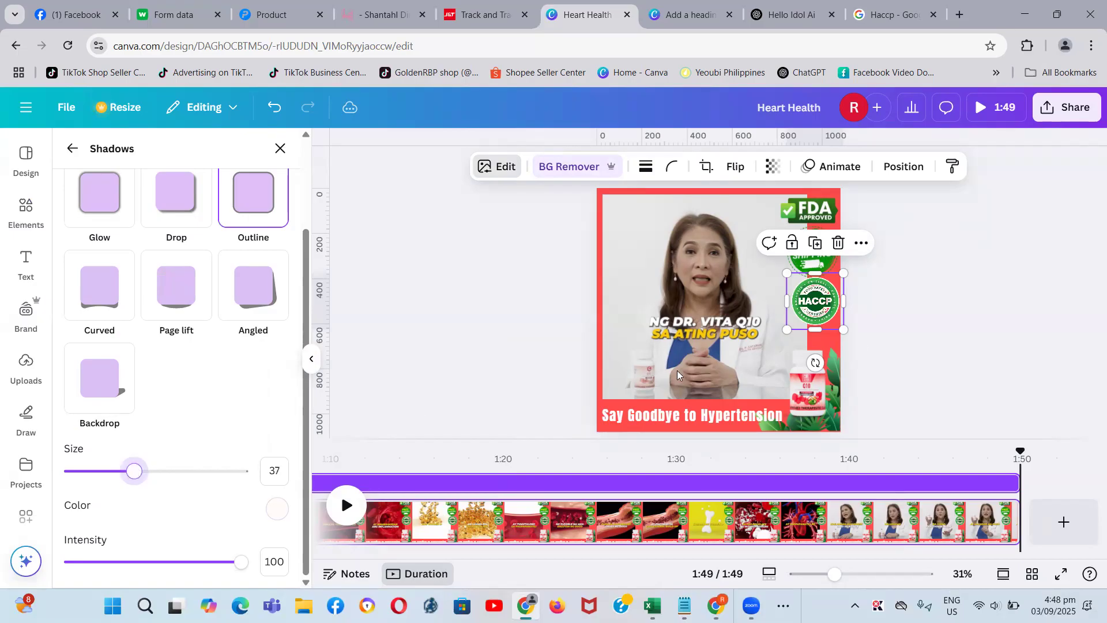
{"action": "left_click", "coordinate": [985, 406]}
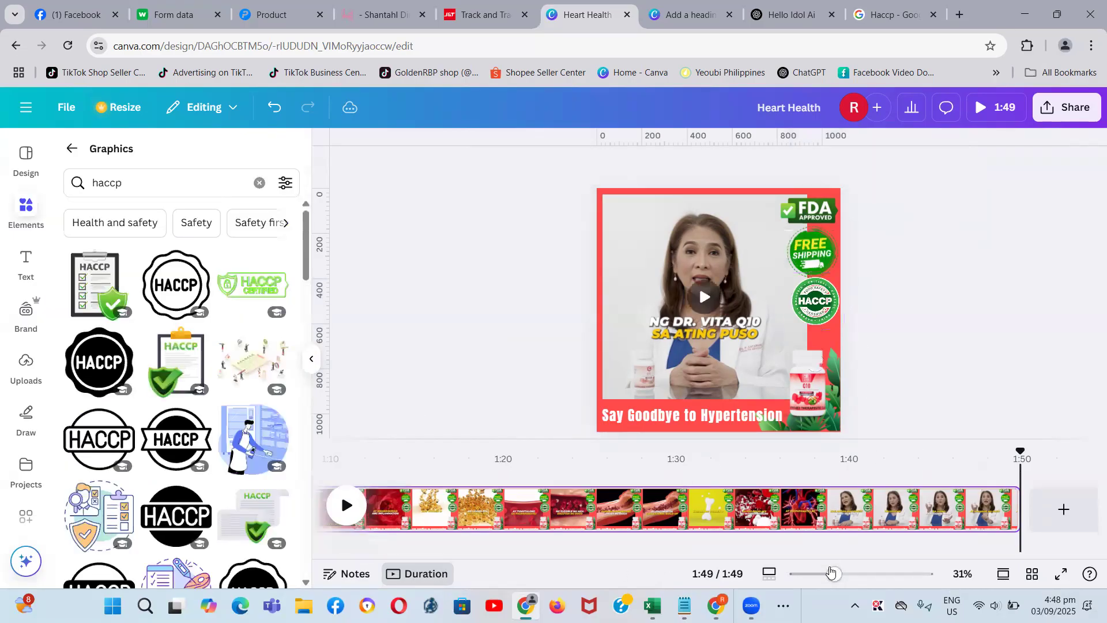
Move the HACCP badge slightly down to leave more space beneath the Free Shipping badge
{"action": "left_click_drag", "start_coordinate": [837, 575], "coordinate": [844, 574]}
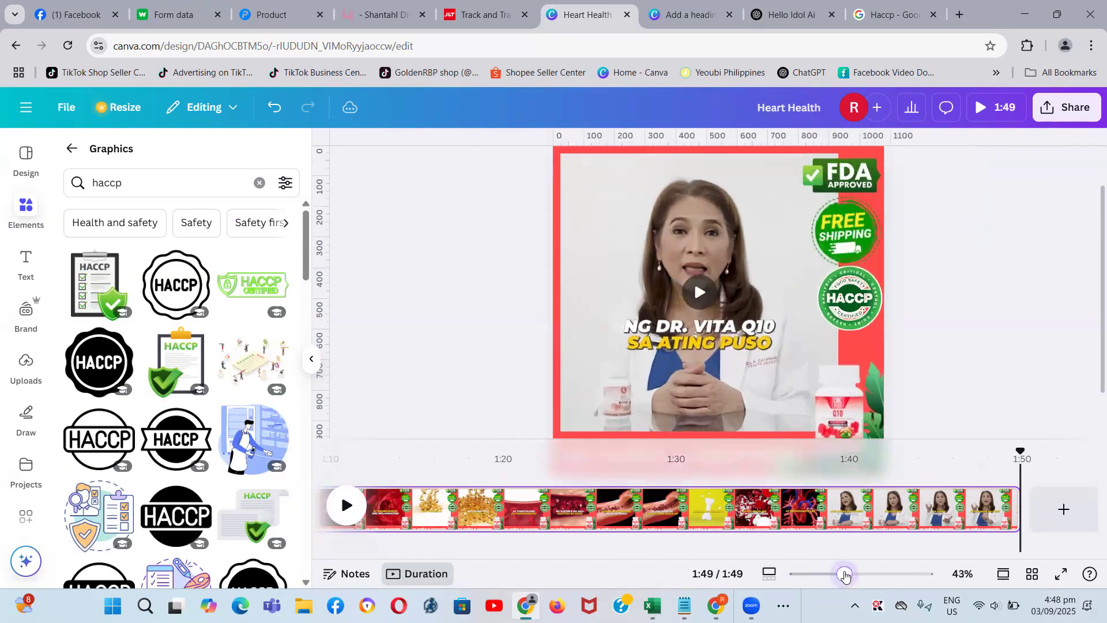
{"action": "left_click", "coordinate": [870, 309]}
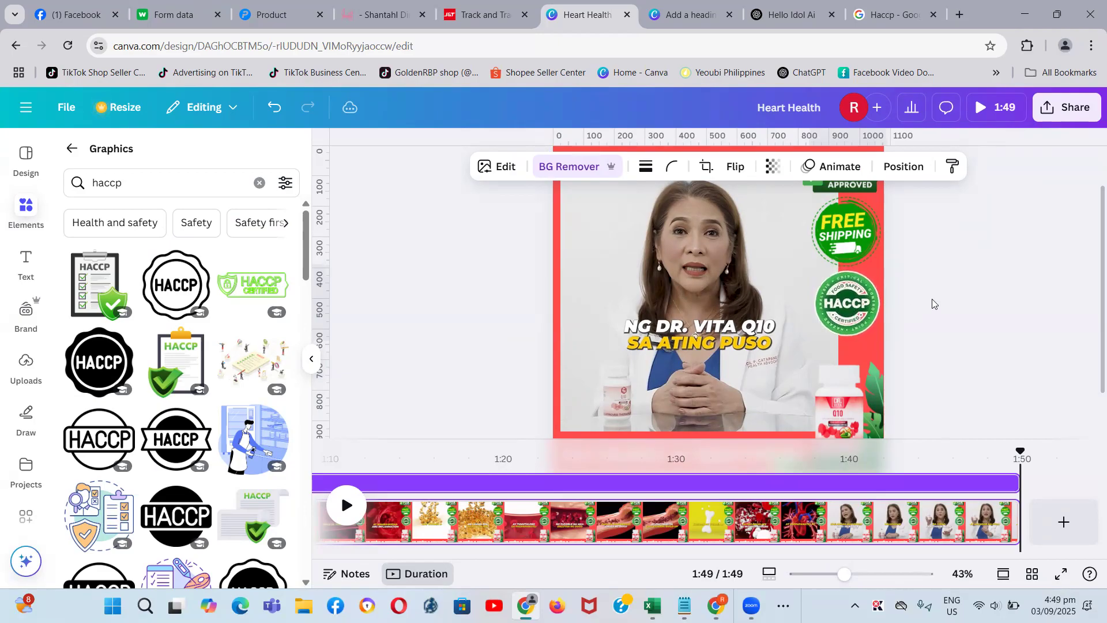
{"action": "scroll", "coordinate": [932, 299], "scroll_direction": "up", "scroll_amount": 1}
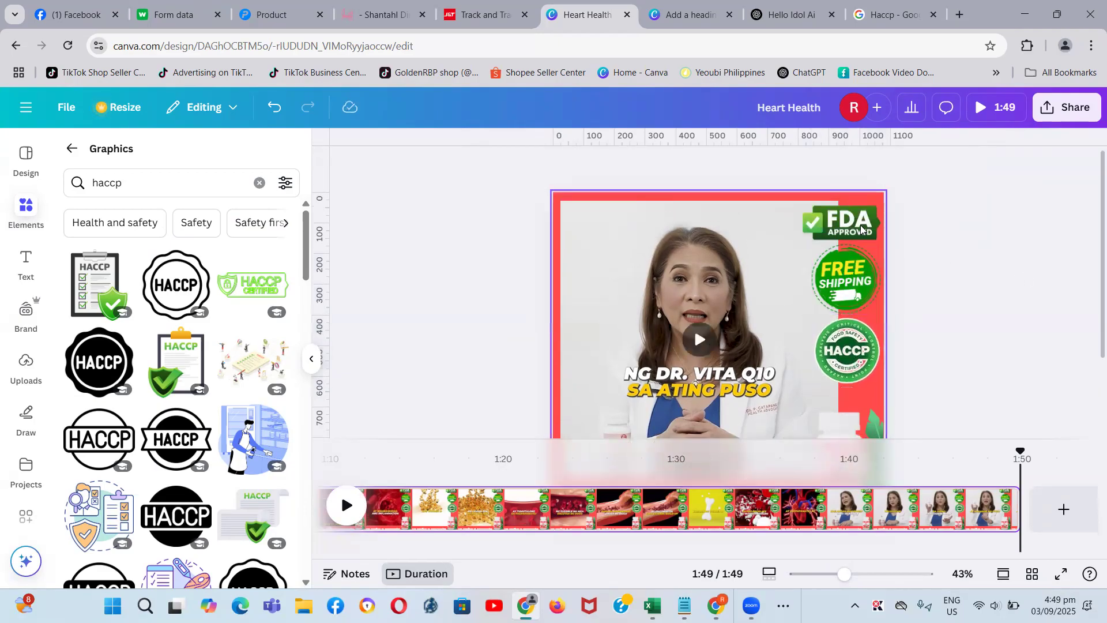
Nudge the FDA Approved badge slightly upward, away from the Free Shipping badge
{"action": "left_click", "coordinate": [853, 222]}
{"action": "key", "text": "Up"}
{"action": "key", "text": "Up"}
{"action": "key", "text": "Up"}
{"action": "key", "text": "Up"}
{"action": "key", "text": "Up"}
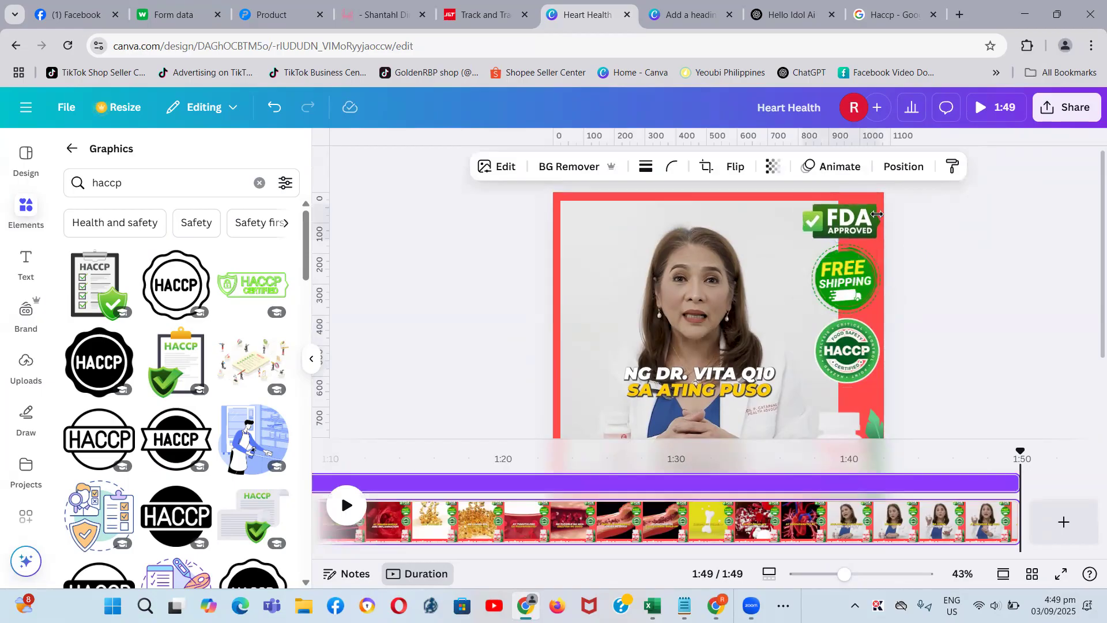
{"action": "scroll", "coordinate": [852, 279], "scroll_direction": "down", "scroll_amount": 1}
{"action": "scroll", "coordinate": [848, 276], "scroll_direction": "up", "scroll_amount": 1}
{"action": "left_click", "coordinate": [848, 275]}
{"action": "left_click", "coordinate": [916, 280]}
{"action": "mouse_move", "coordinate": [853, 228]}
{"action": "left_mouse_down"}
{"action": "mouse_move", "coordinate": [825, 222]}
{"action": "mouse_move", "coordinate": [845, 219]}
{"action": "left_mouse_up"}
{"action": "left_click", "coordinate": [929, 189]}
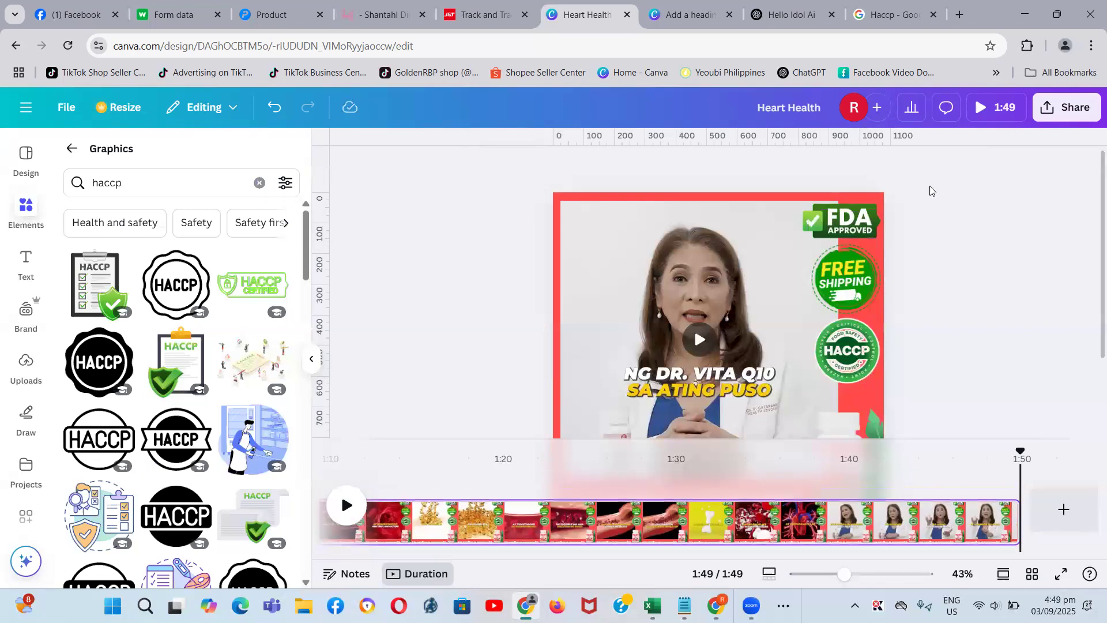
Nudge the Free Shipping and HACCP badges slightly upward to even out the spacing of the badge column
{"action": "left_click", "coordinate": [843, 217]}
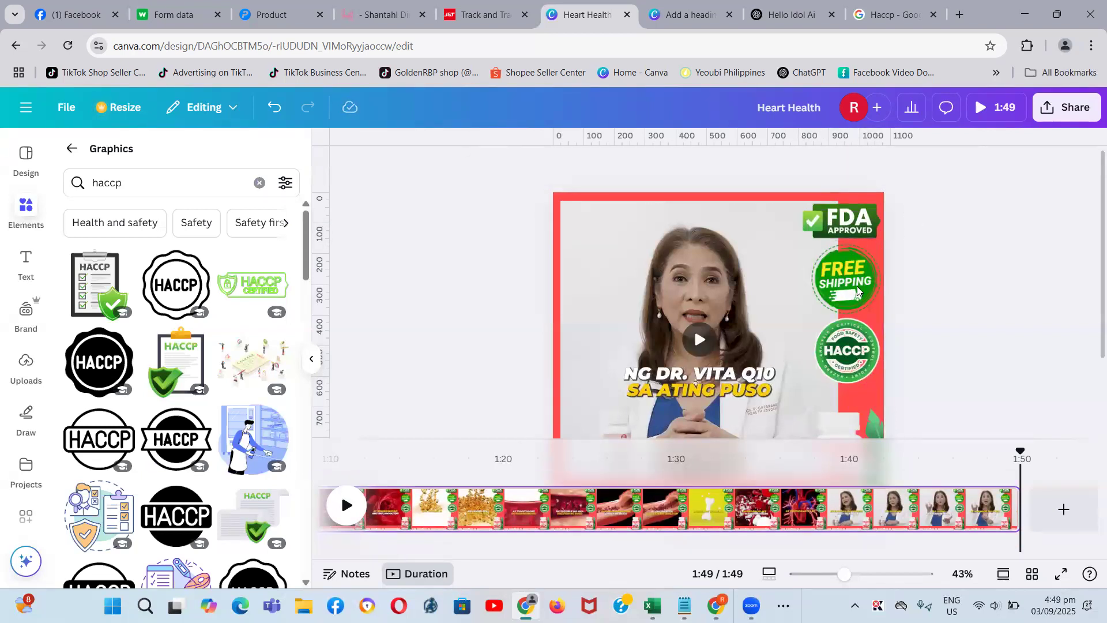
{"action": "left_click", "coordinate": [853, 289]}
{"action": "left_click", "coordinate": [855, 339]}
{"action": "key", "text": "Up"}
{"action": "key", "text": "Up"}
{"action": "key", "text": "Up"}
{"action": "key", "text": "Up"}
{"action": "key", "text": "Up"}
{"action": "key", "text": "Up"}
{"action": "key", "text": "Up"}
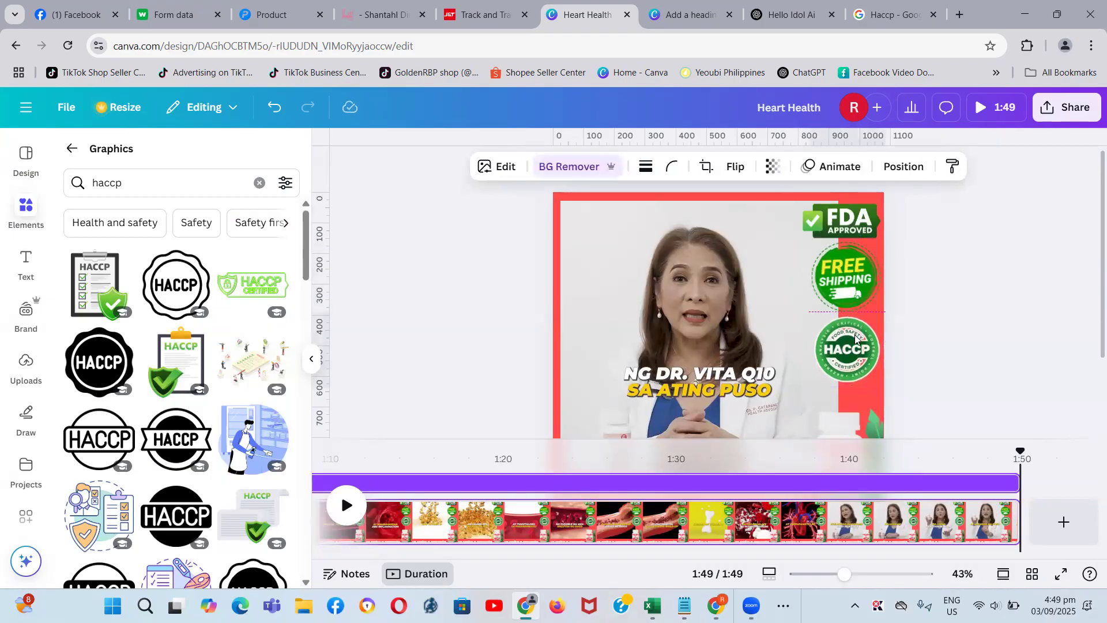
{"action": "left_click", "coordinate": [986, 316]}
{"action": "left_click_drag", "start_coordinate": [842, 582], "coordinate": [832, 580]}
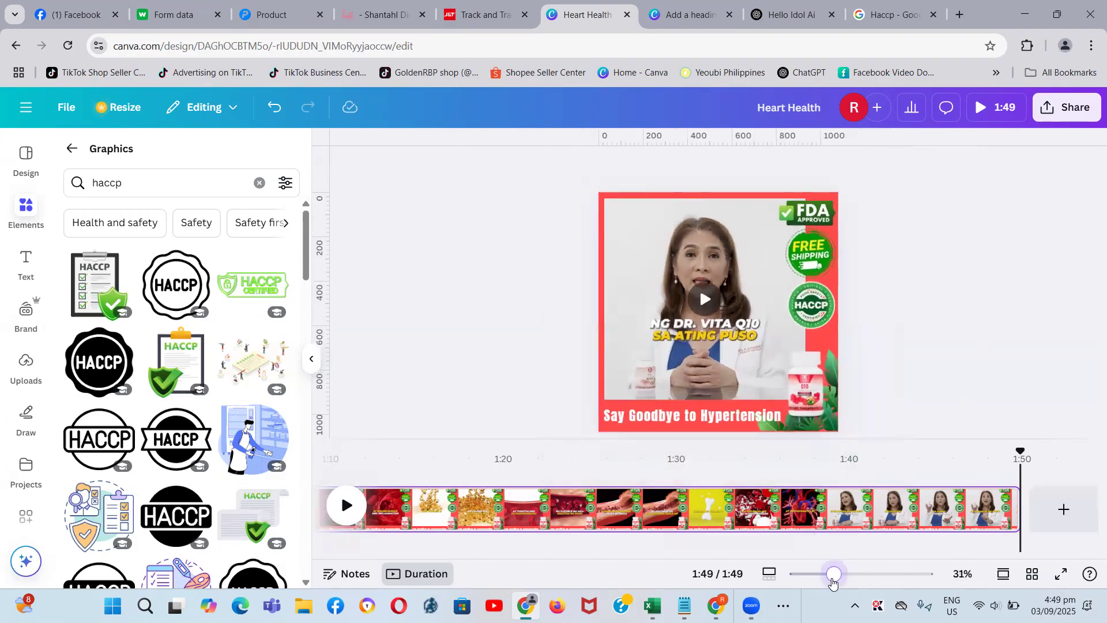
Slightly increase the brightness of the talk video
{"action": "left_click", "coordinate": [664, 219]}
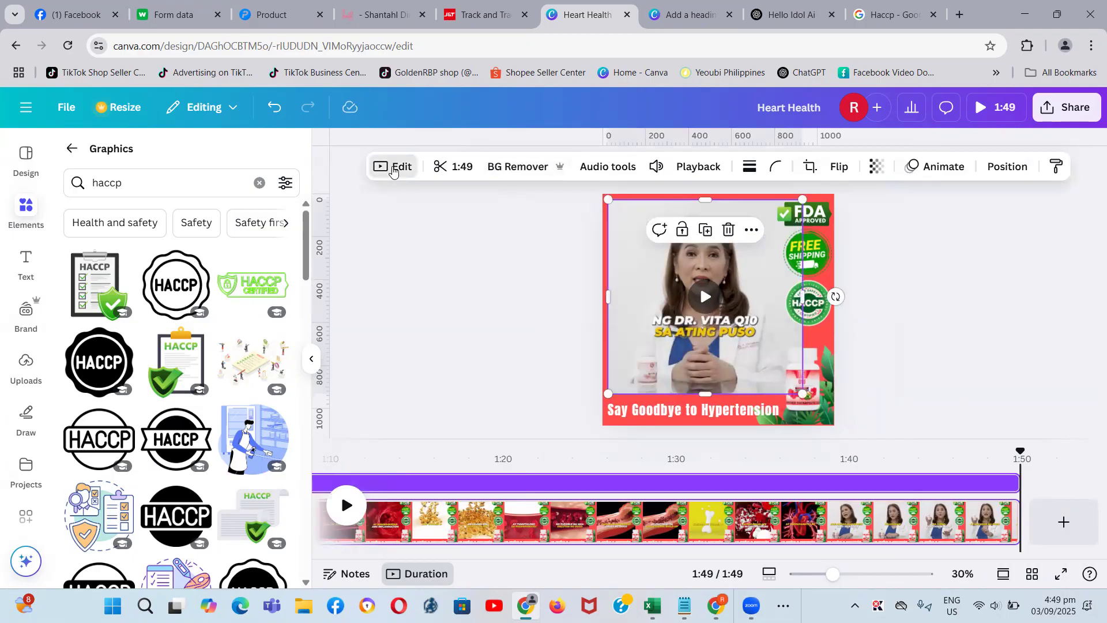
{"action": "left_click", "coordinate": [394, 168]}
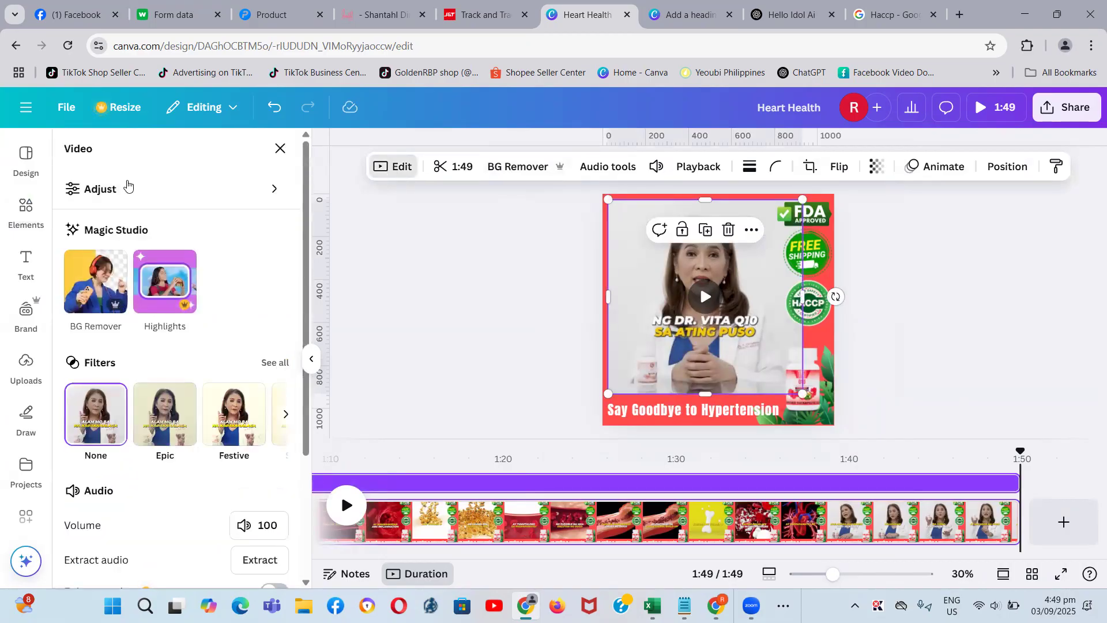
{"action": "left_click", "coordinate": [128, 188]}
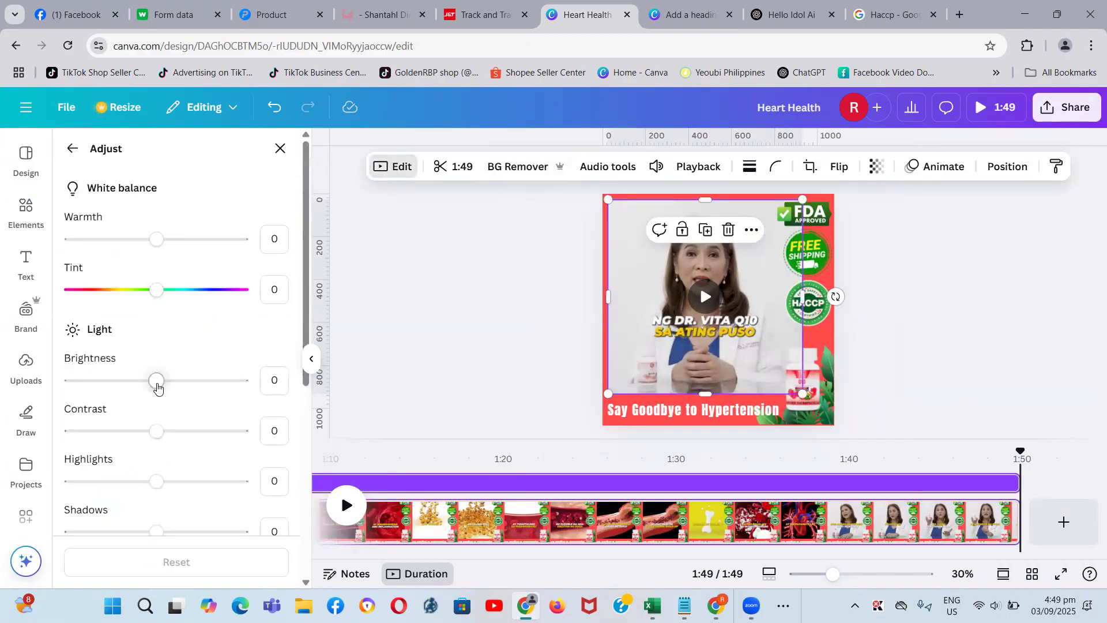
{"action": "left_click_drag", "start_coordinate": [156, 386], "coordinate": [166, 386]}
{"action": "left_click", "coordinate": [1038, 321]}
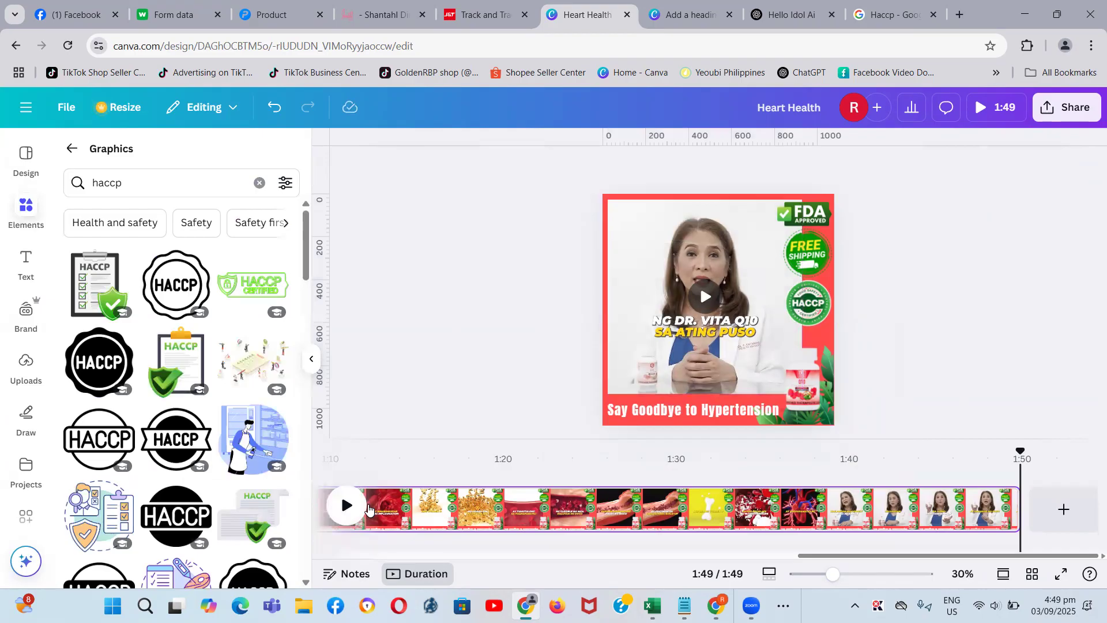
Play the video ad from about 1:13 and from about 0:13 to check the badges and heading over the footage
{"action": "left_click", "coordinate": [368, 507]}
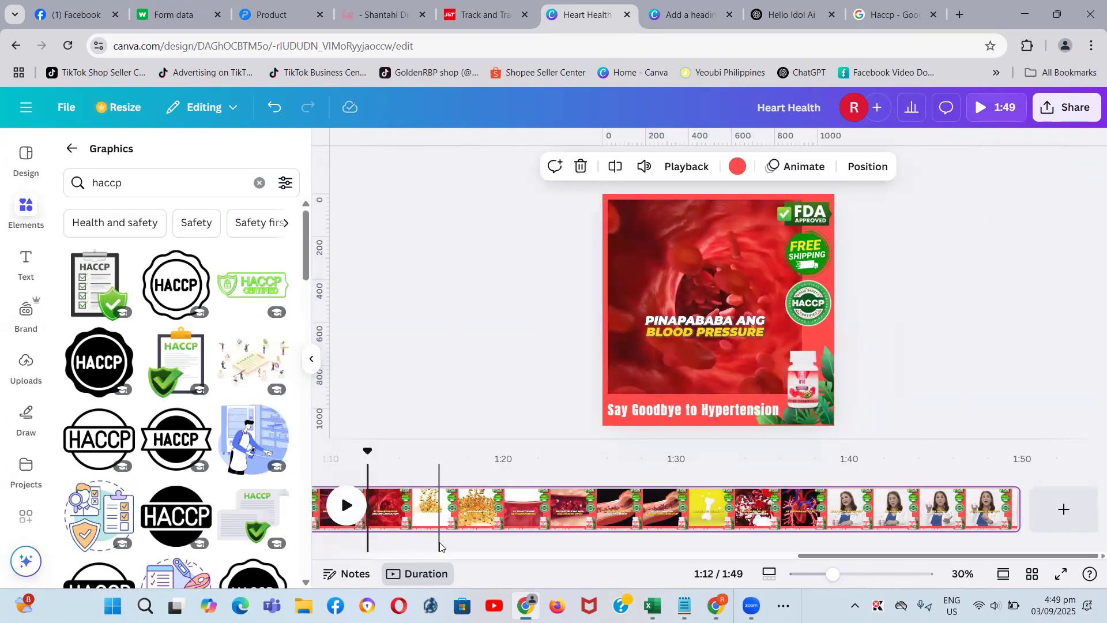
{"action": "left_click", "coordinate": [397, 545]}
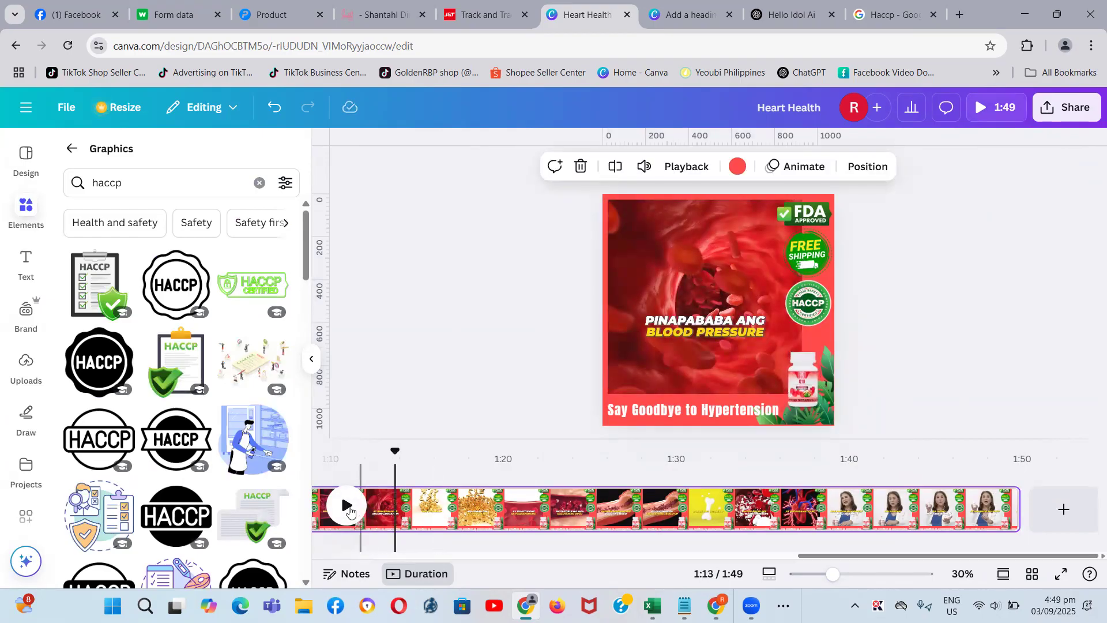
{"action": "key", "text": "space"}
{"action": "left_click_drag", "start_coordinate": [847, 556], "coordinate": [345, 556]}
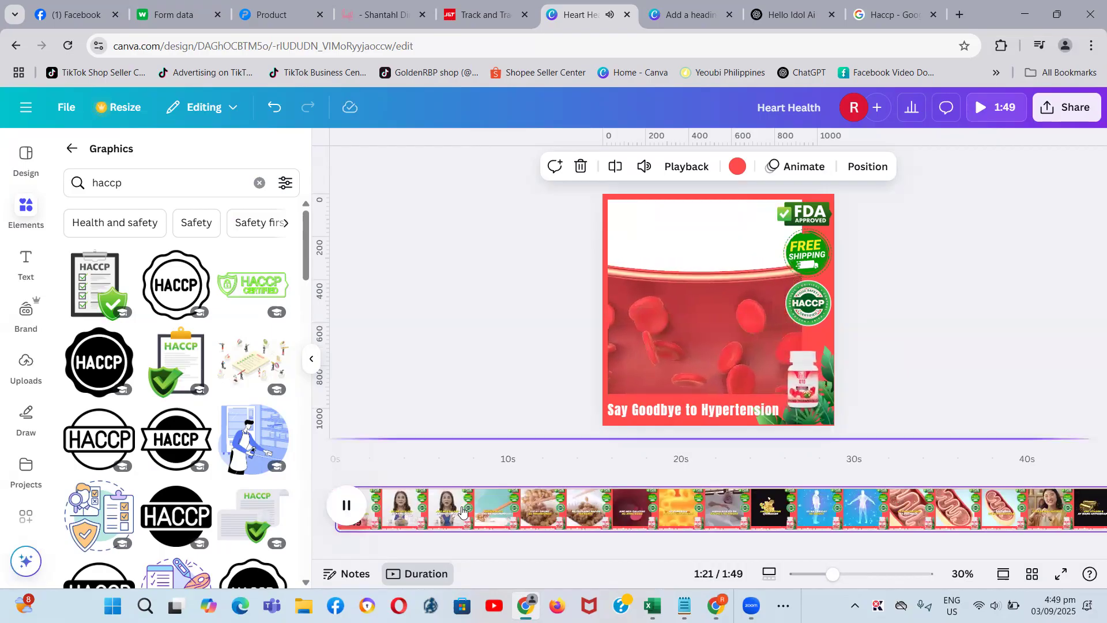
{"action": "left_click", "coordinate": [561, 510]}
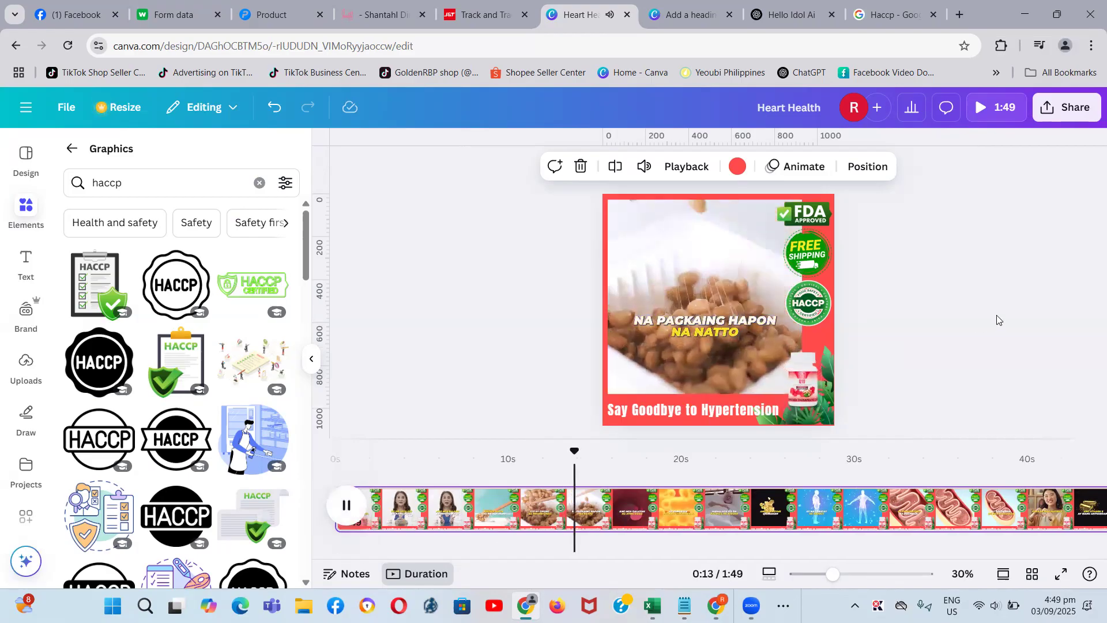
{"action": "key", "text": "space"}
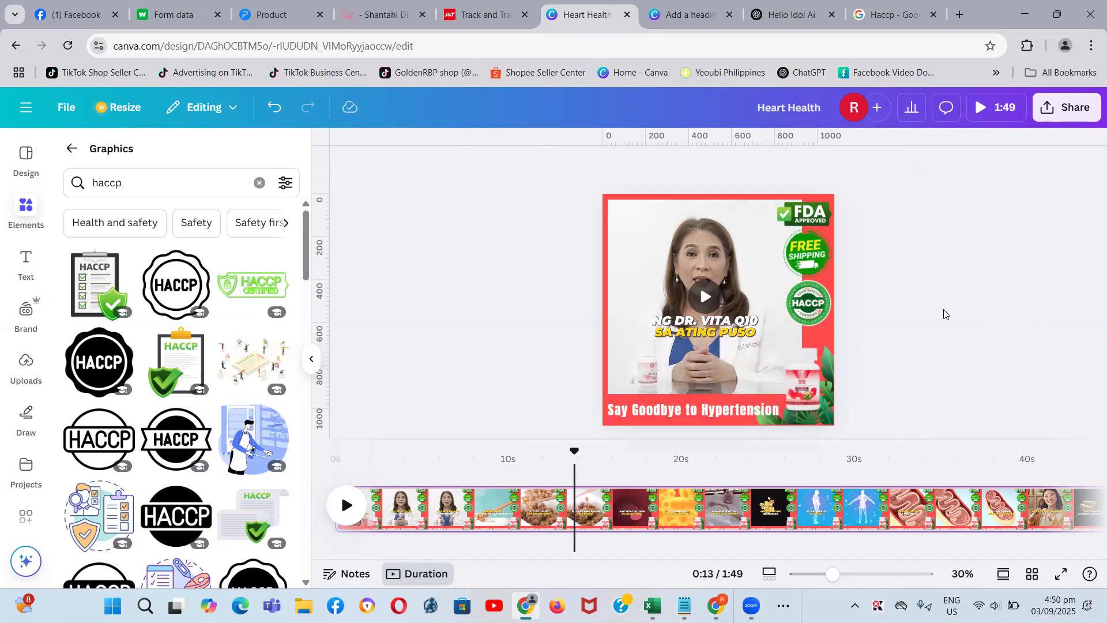
Download the design as an MP4 video at 2,880 × 2,880 px quality
{"action": "left_click", "coordinate": [1062, 114]}
{"action": "left_click", "coordinate": [853, 402]}
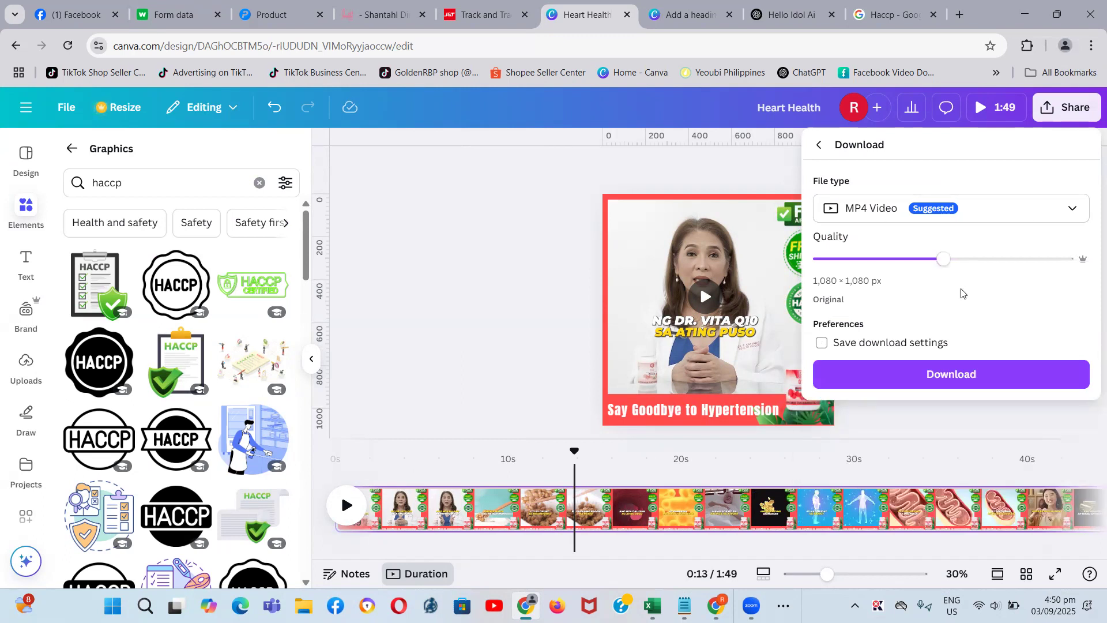
{"action": "left_click_drag", "start_coordinate": [945, 263], "coordinate": [1065, 262]}
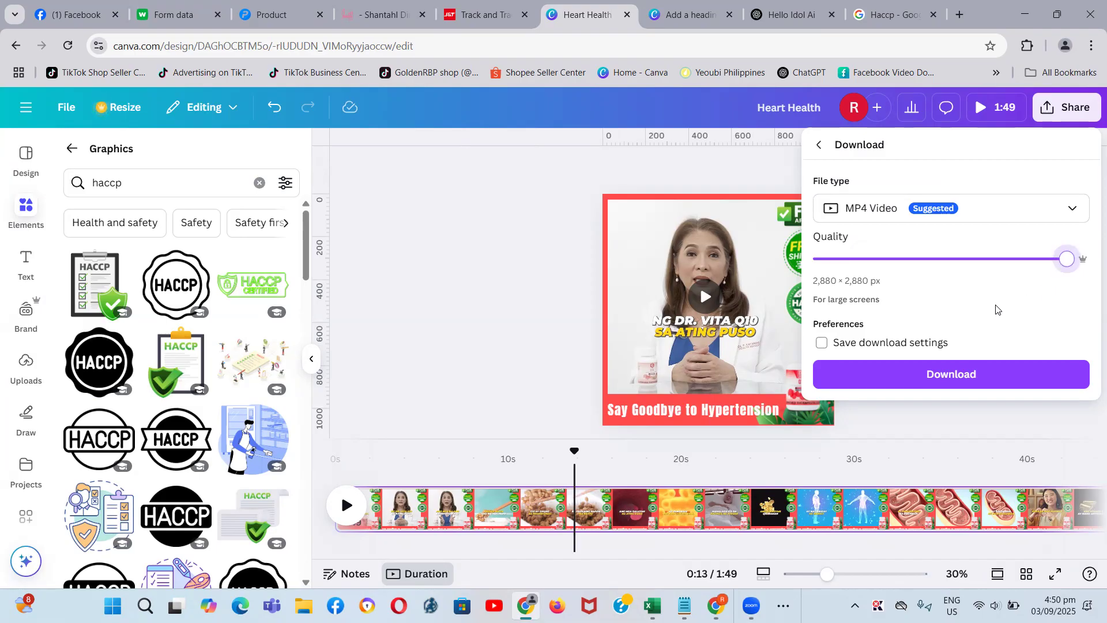
{"action": "left_click", "coordinate": [952, 373]}
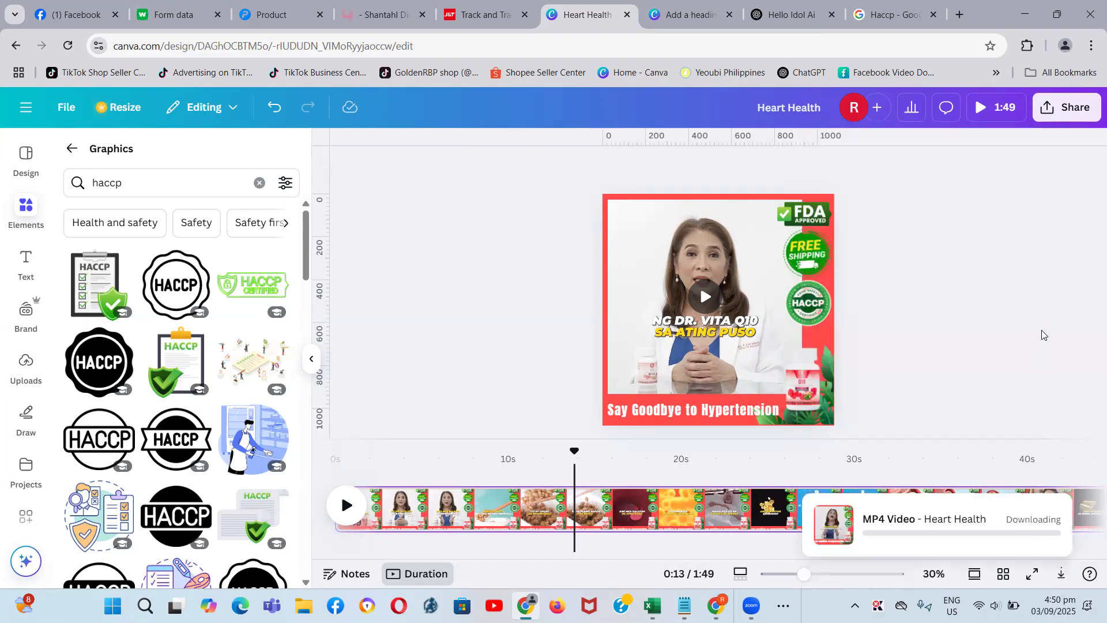